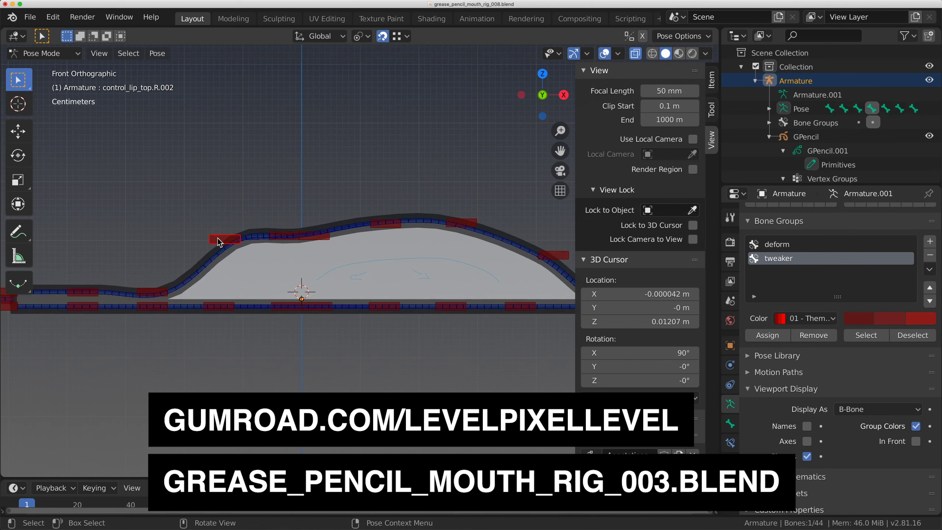
Clear the locations of all mouth-rig bones and hide the GPencil drawing in the Outliner.
key("a")
key("alt+g")
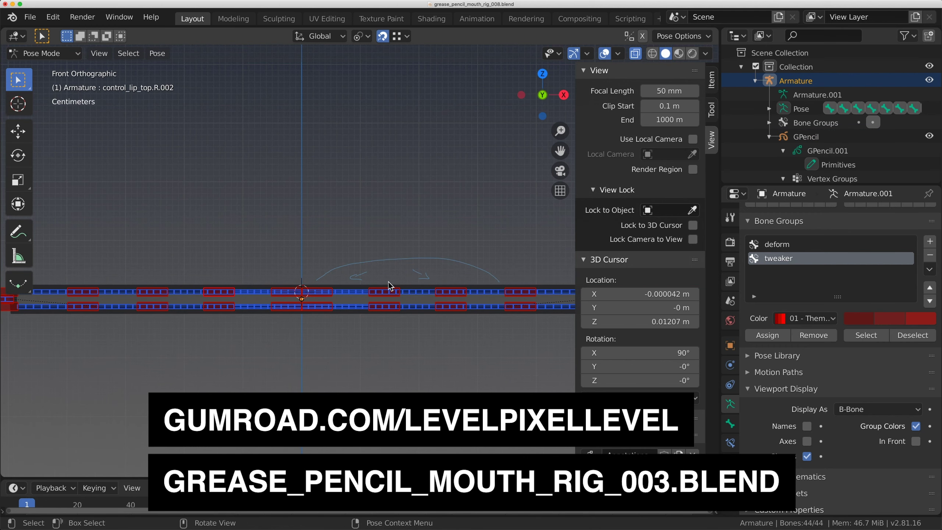
left_click(928, 136)
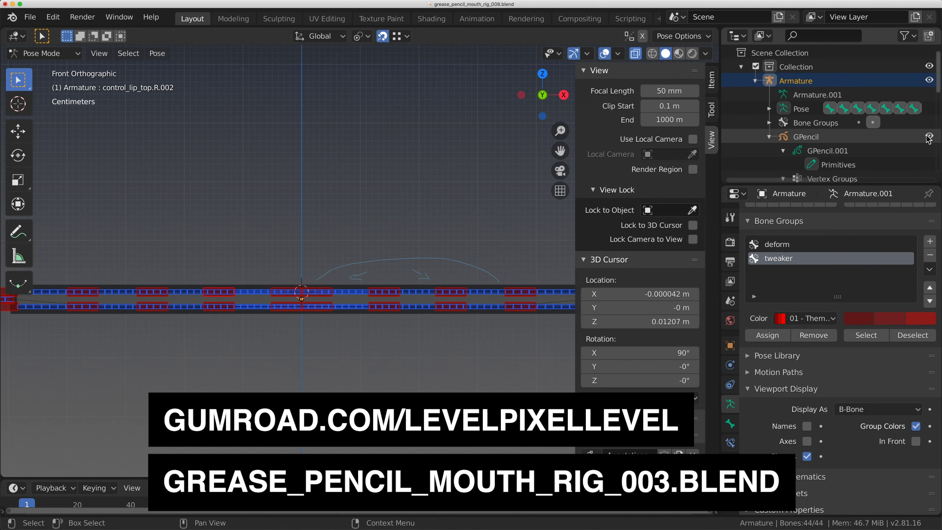
middle_click_drag(266, 245, 382, 296)
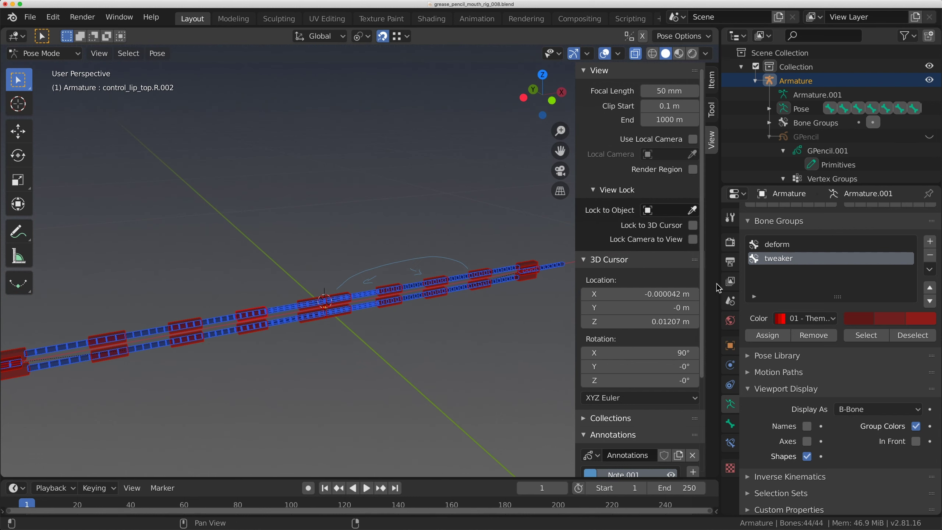
Hide armature bone layer 1 so only the red lip control bones remain visible.
left_click(711, 110)
left_click(730, 423)
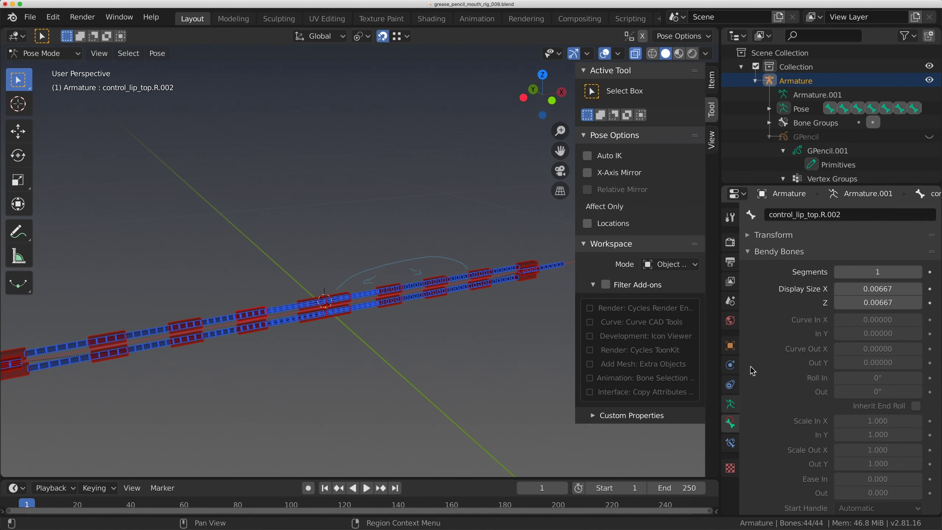
left_click(730, 403)
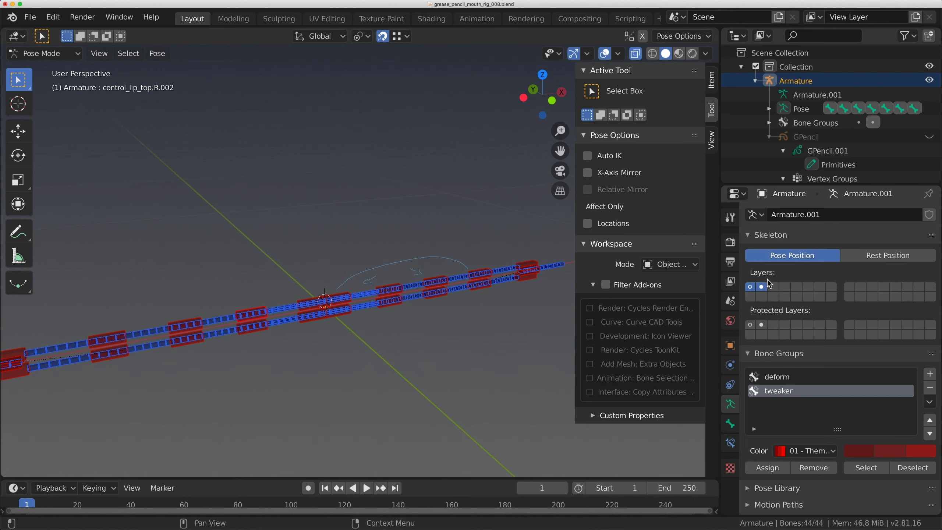
left_click(753, 288, "shift")
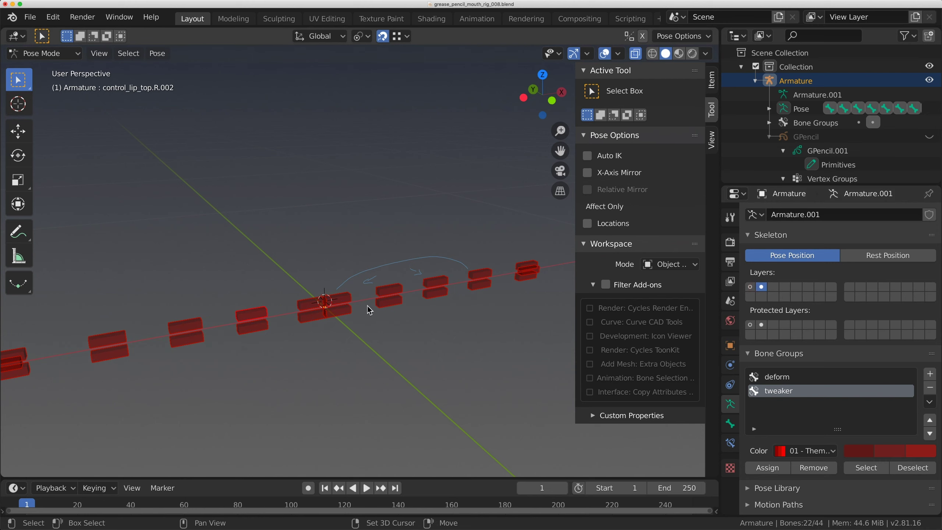
Select a lip control bone, show its transform values in the Item sidebar and enter Edit Mode.
left_click(349, 296)
middle_click_drag(351, 295, 371, 290)
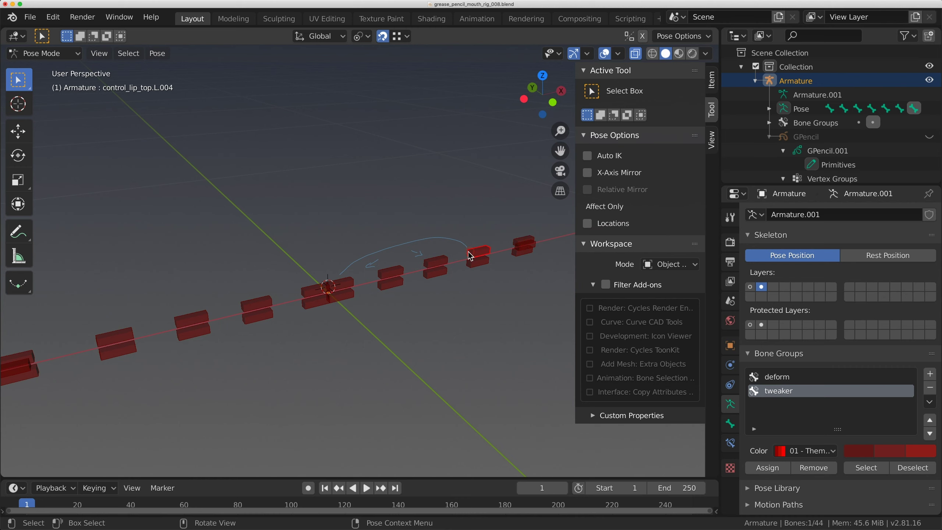
left_click(711, 80)
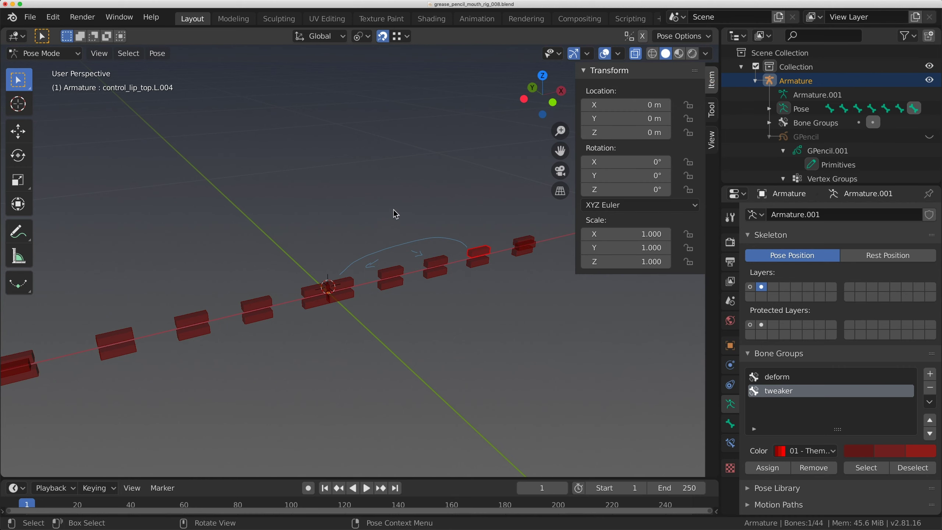
key("Tab")
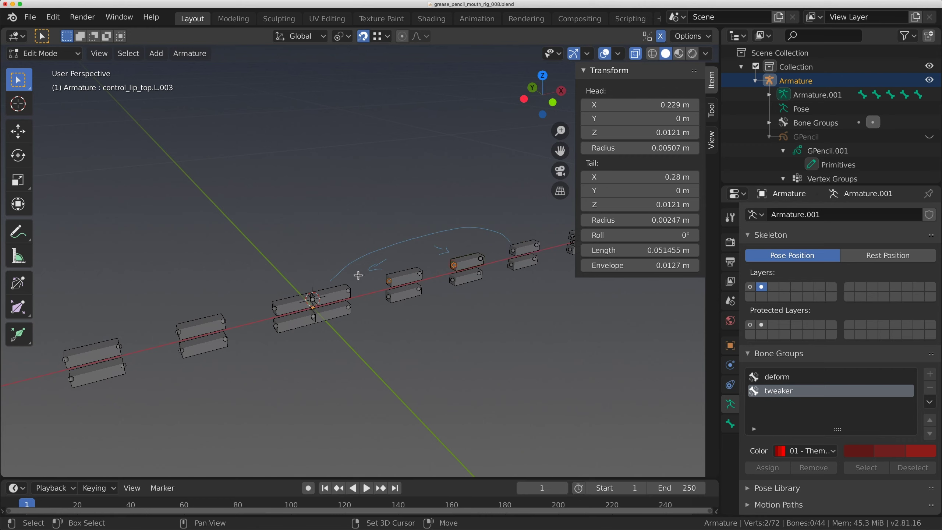
Select the heads of all the top and bottom lip control bones.
left_click(510, 254, "shift")
key("KP_Decimal")
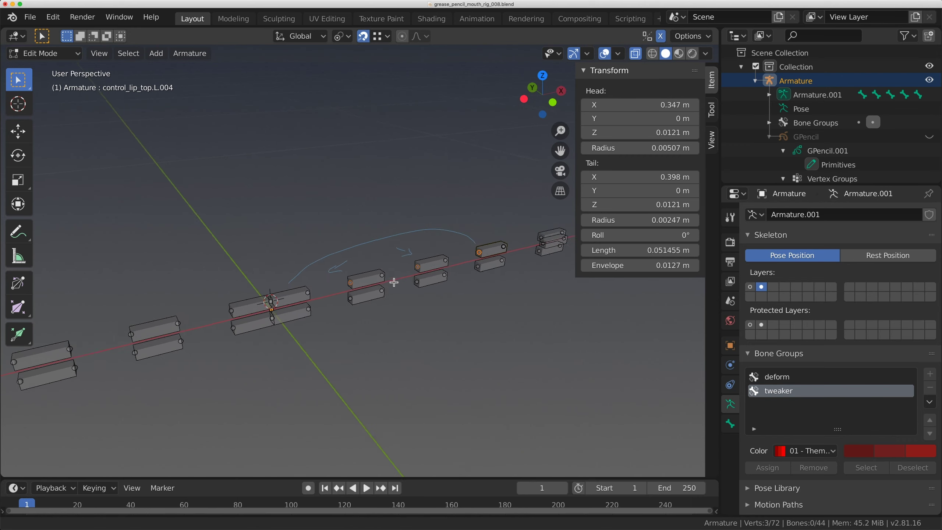
scroll(451, 252, "down", 3)
middle_click_drag(285, 288, 363, 281, "shift")
scroll(363, 281, "up", 1)
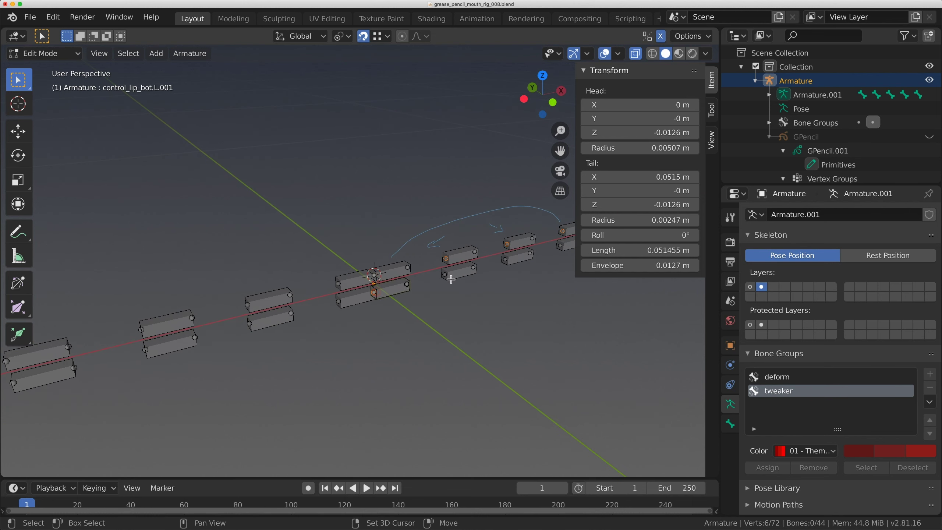
middle_click_drag(456, 279, 364, 282)
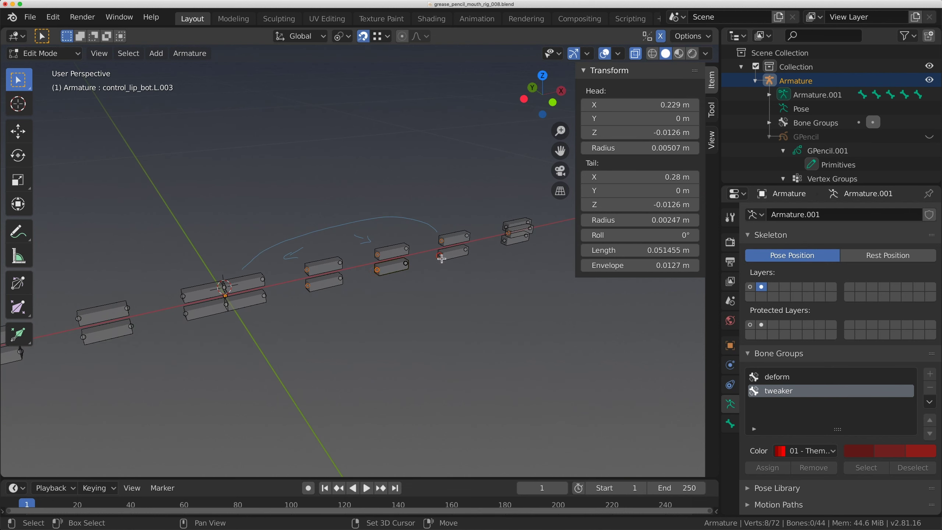
left_click(504, 245, "shift")
scroll(388, 269, "down", 2)
scroll(387, 269, "up", 1)
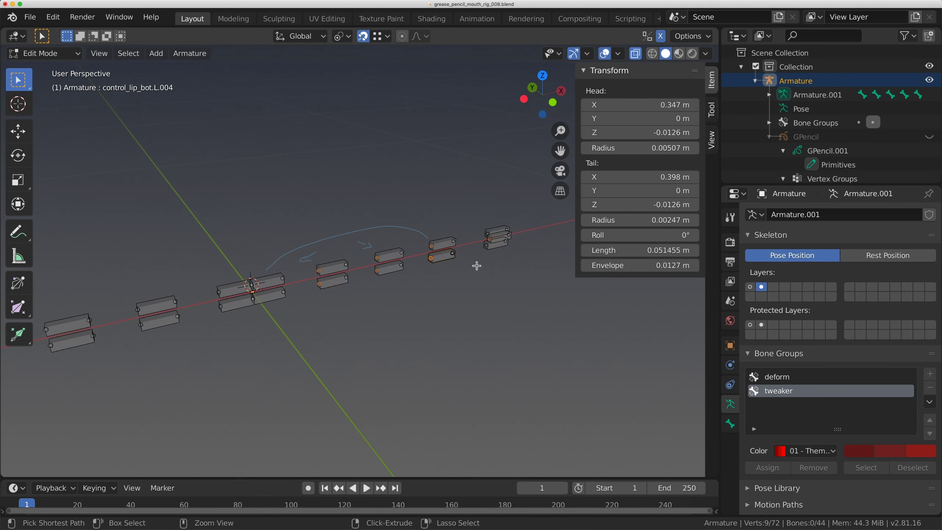
left_click(486, 246, "shift")
middle_click_drag(369, 261, 392, 269, "shift")
Extrude a short new bone straight along Y from each selected head.
key("e")
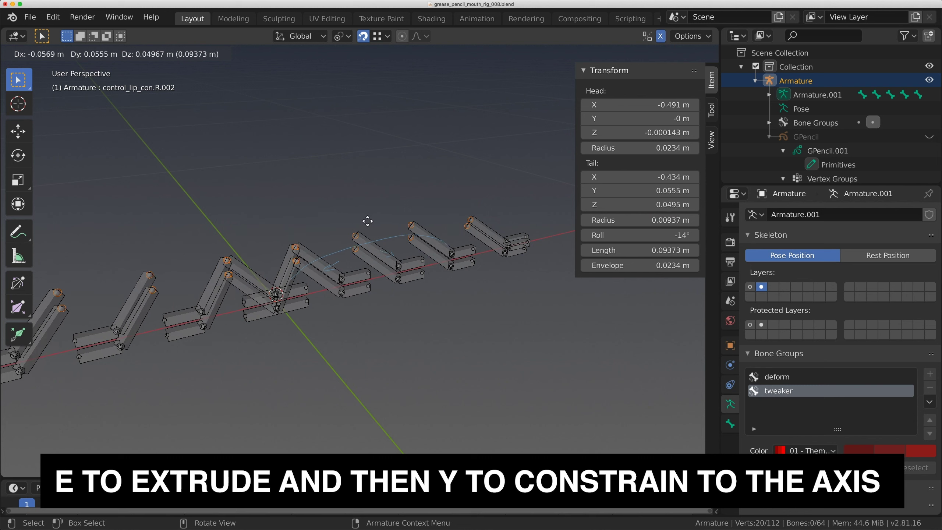
key("y")
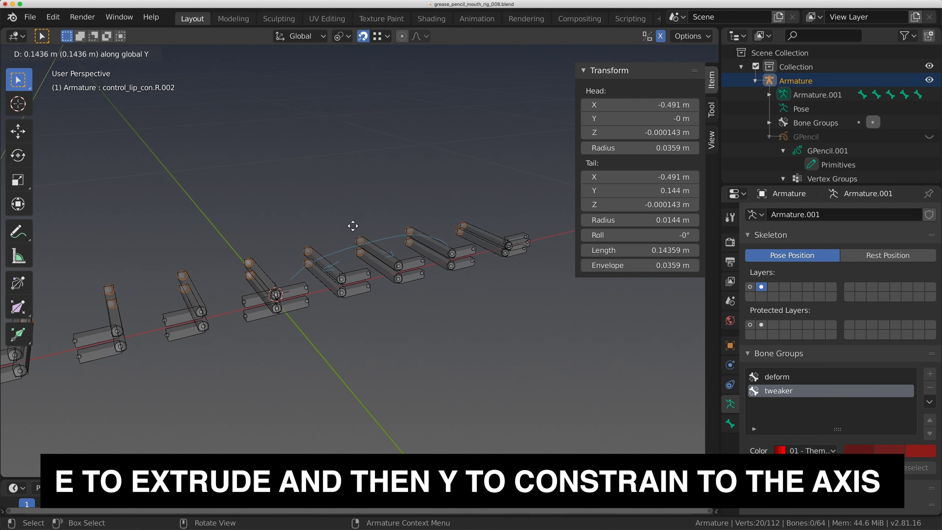
left_click(351, 245)
middle_click_drag(327, 264, 436, 273)
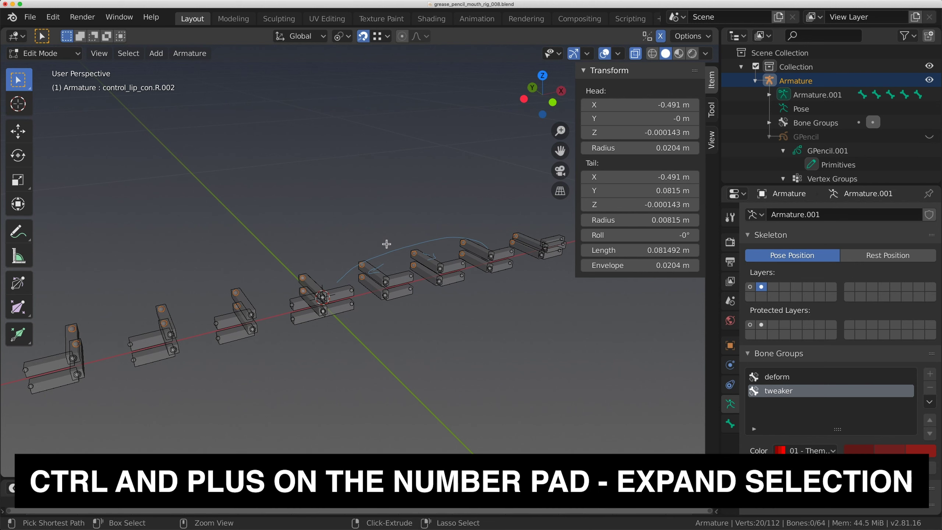
Select the whole extruded bones and move them to armature layer 3.
key("ctrl+KP_Add")
key("g")
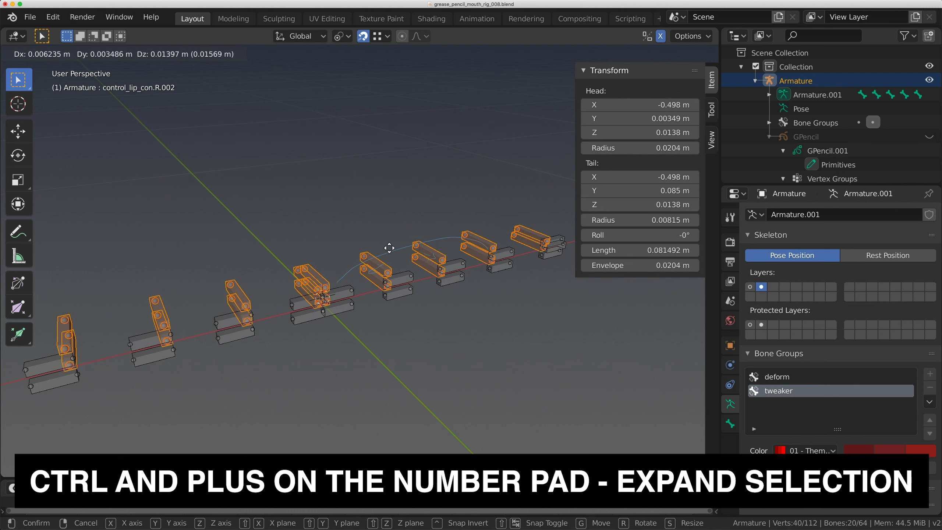
key("Escape")
key("m")
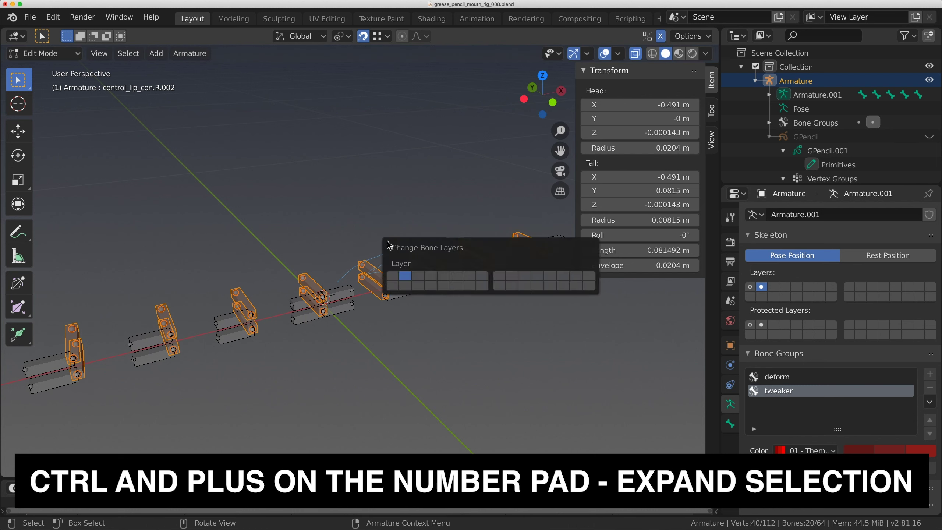
left_click(422, 275)
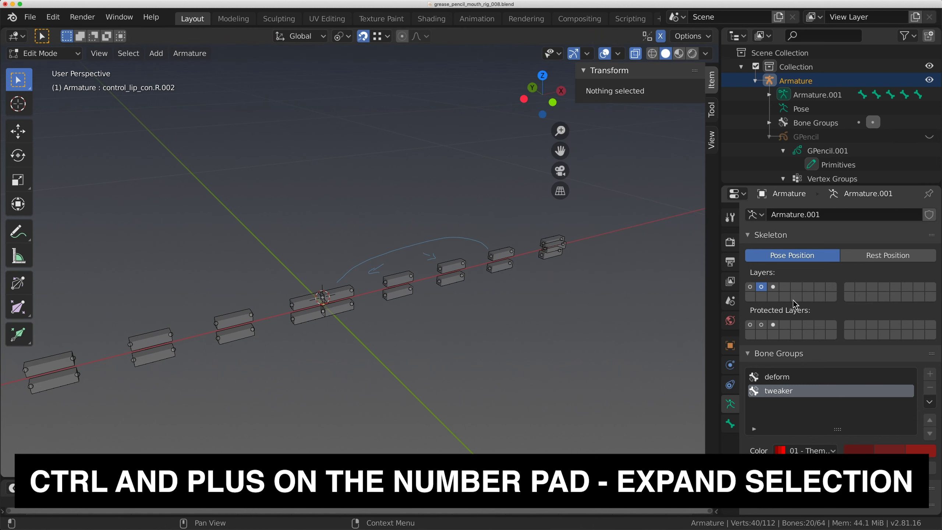
Show only layer 3 and delete the two outermost extruded bones.
left_click(775, 289)
left_click(320, 281)
middle_click_drag(319, 281, 339, 290)
middle_click_drag(497, 211, 490, 286)
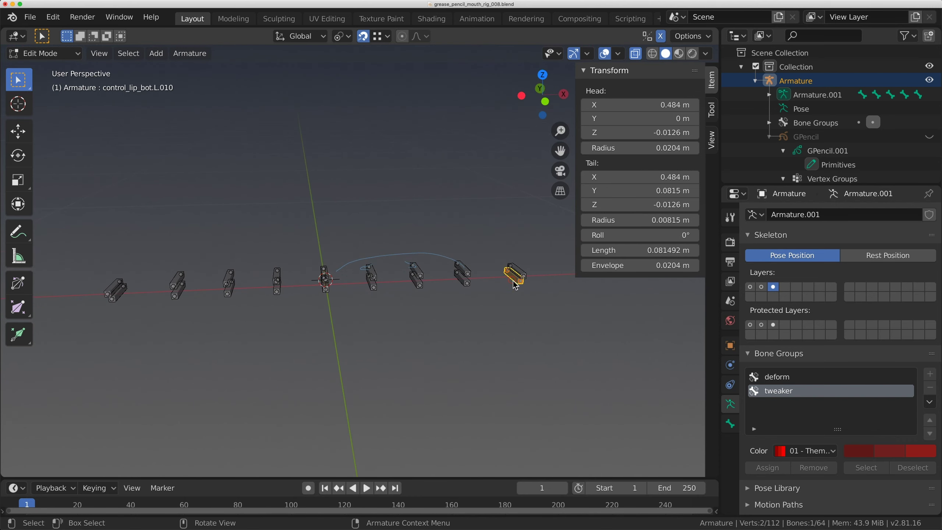
key("x")
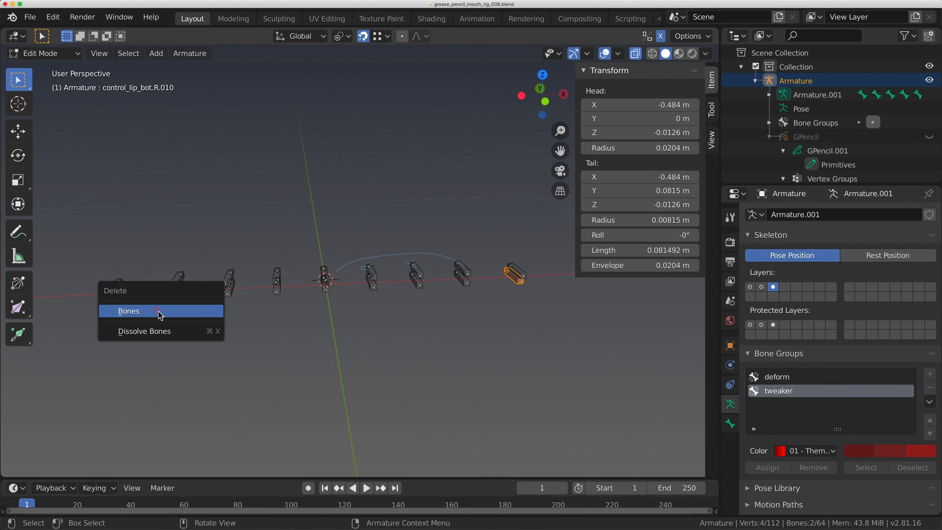
left_click(157, 312)
Select the centre top bone and begin editing its name in the Bone properties.
middle_click_drag(296, 301, 318, 293)
left_click(319, 293)
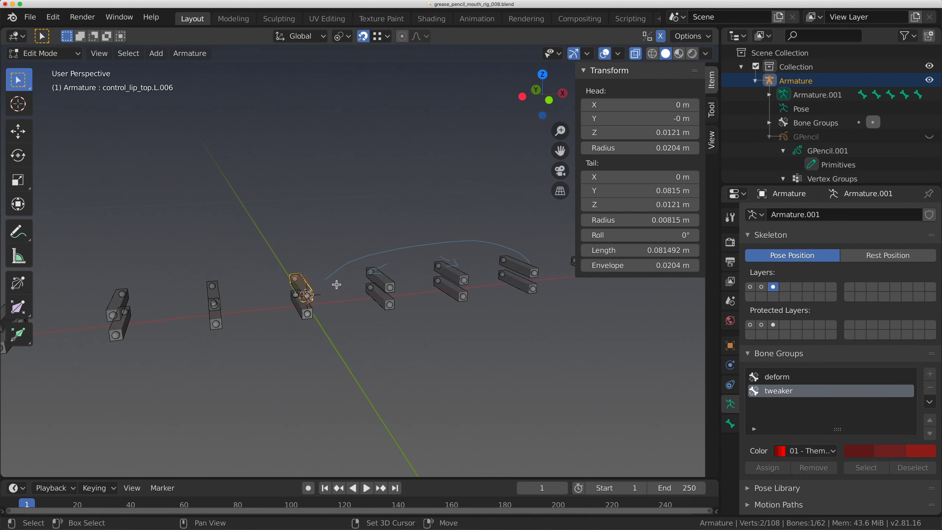
scroll(334, 291, "up", 3)
key("g")
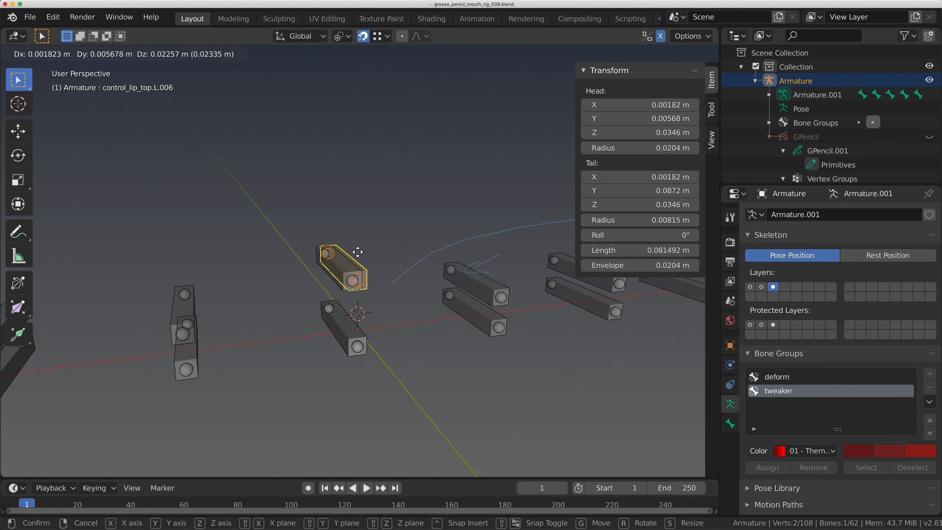
key("Escape")
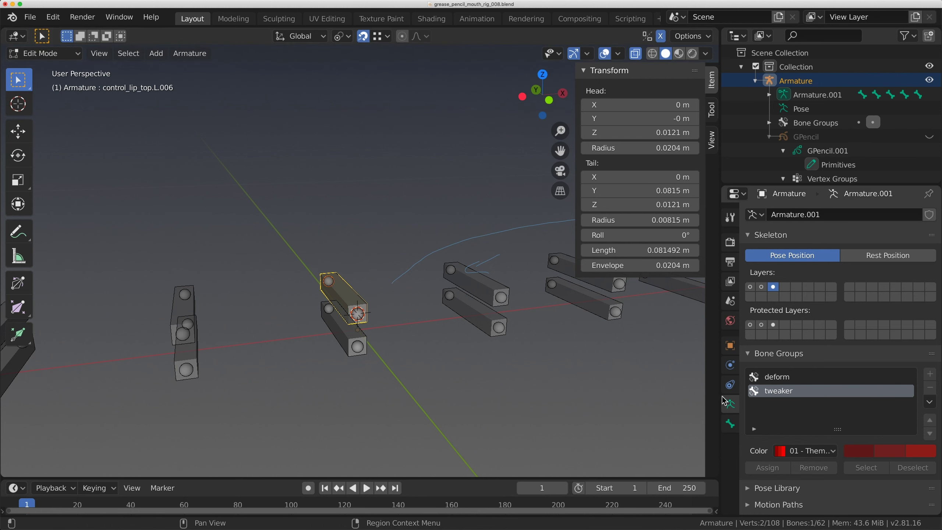
left_click(735, 427)
left_click(865, 215)
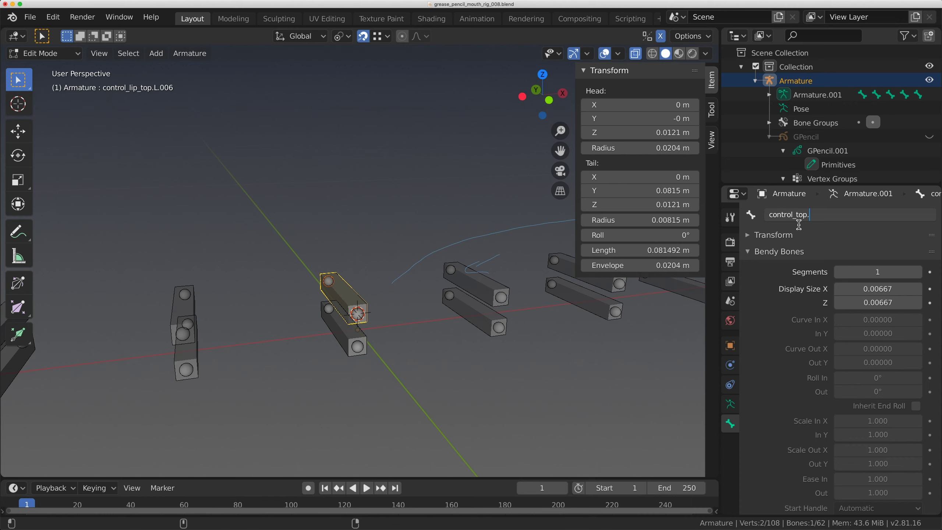
Name the centre top bone control_top.C.001 and delete the overlapping duplicate centre bone.
type("1")
key("Return")
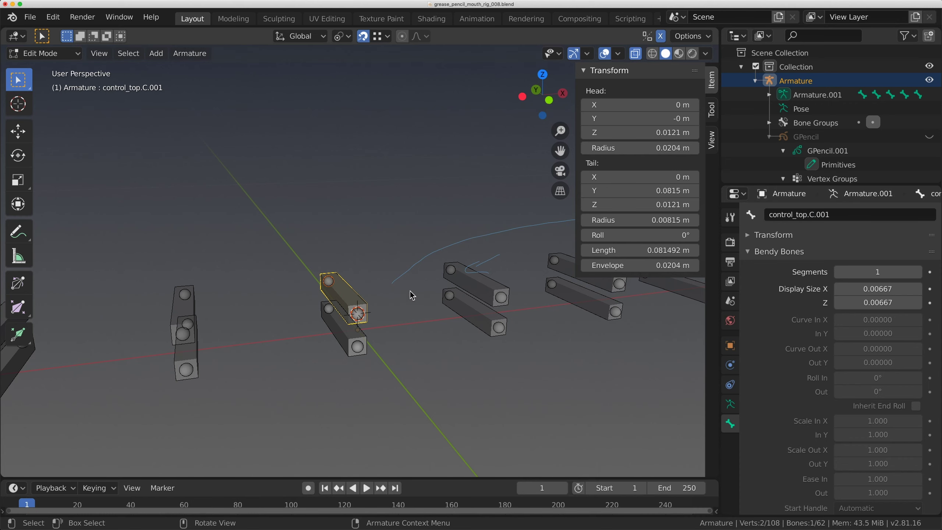
key("h")
left_click(380, 291)
key("x")
left_click(359, 299)
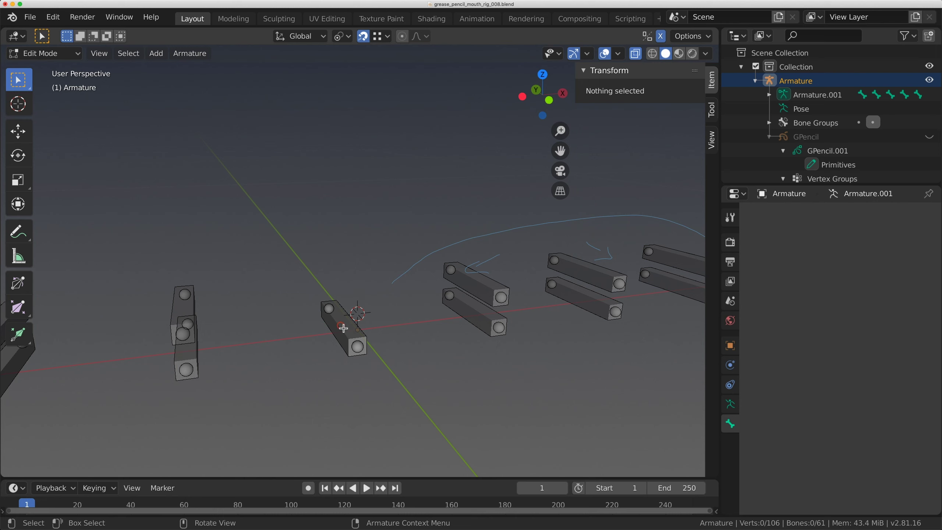
Rename the centre bottom bone control_bot.L.001 and delete its overlapping duplicate.
middle_click_drag(343, 328, 348, 302, "shift")
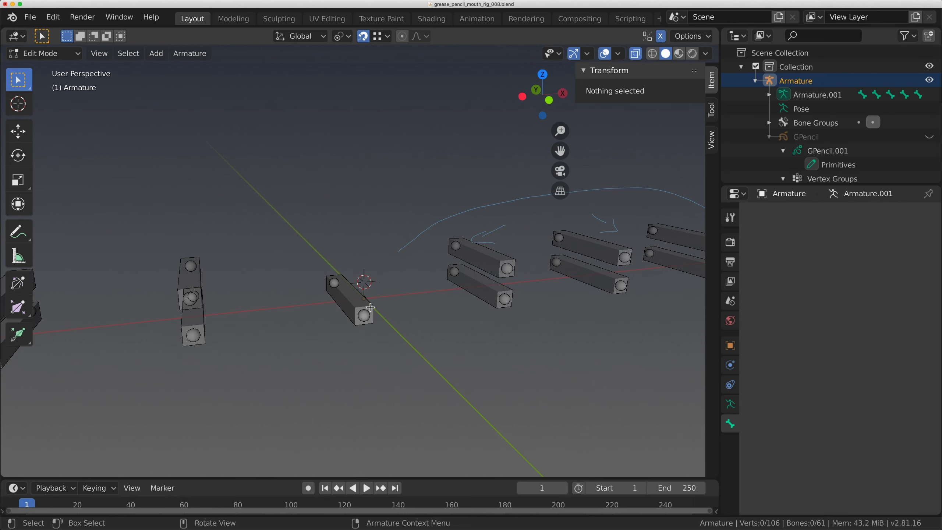
left_click(348, 300)
left_click(820, 214)
left_click(807, 219)
key("BackSpace")
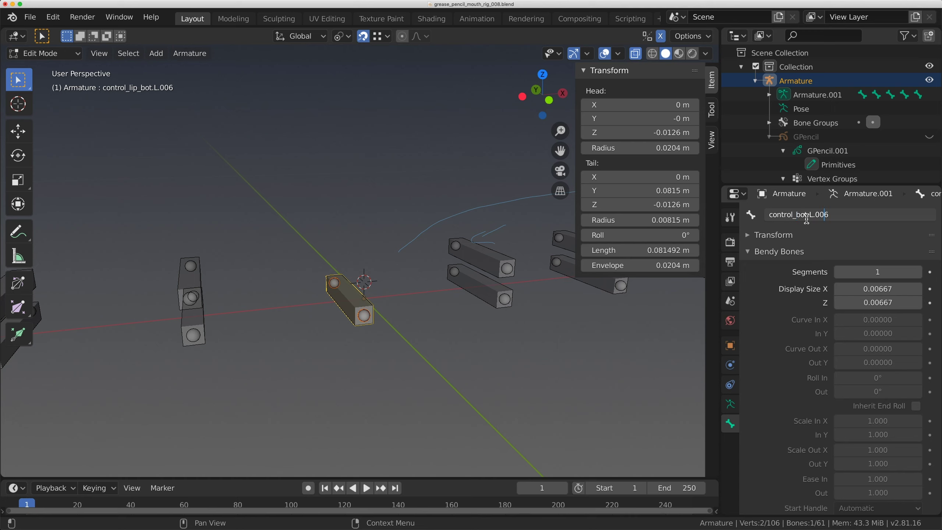
type("1")
key("Return")
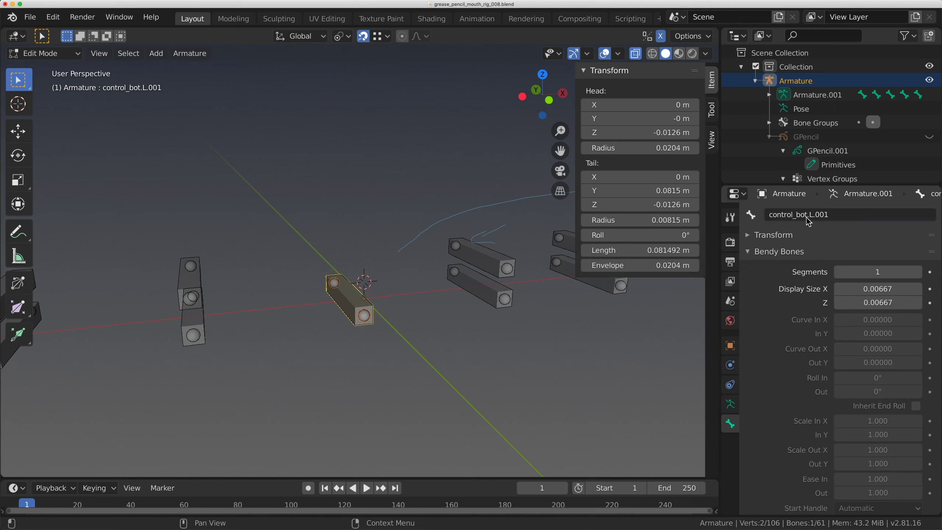
key("h")
left_click(343, 305)
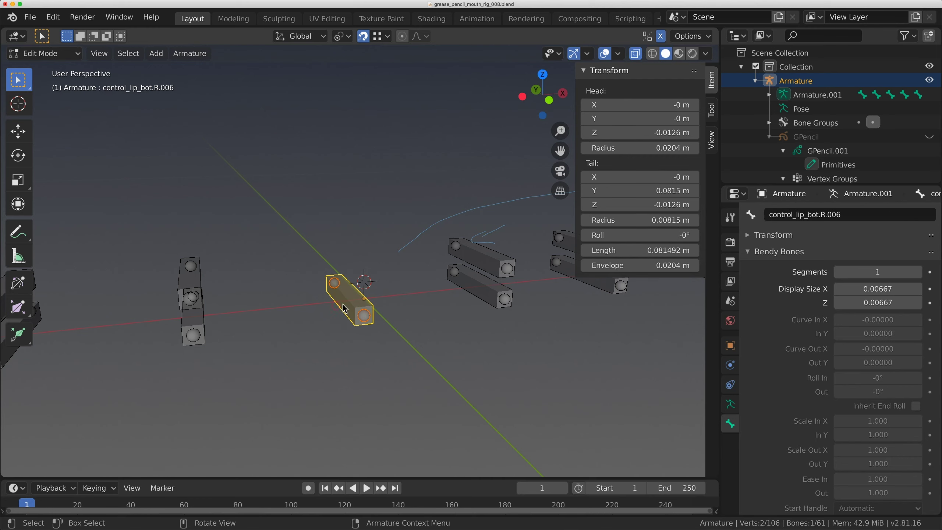
key("x")
left_click(354, 308)
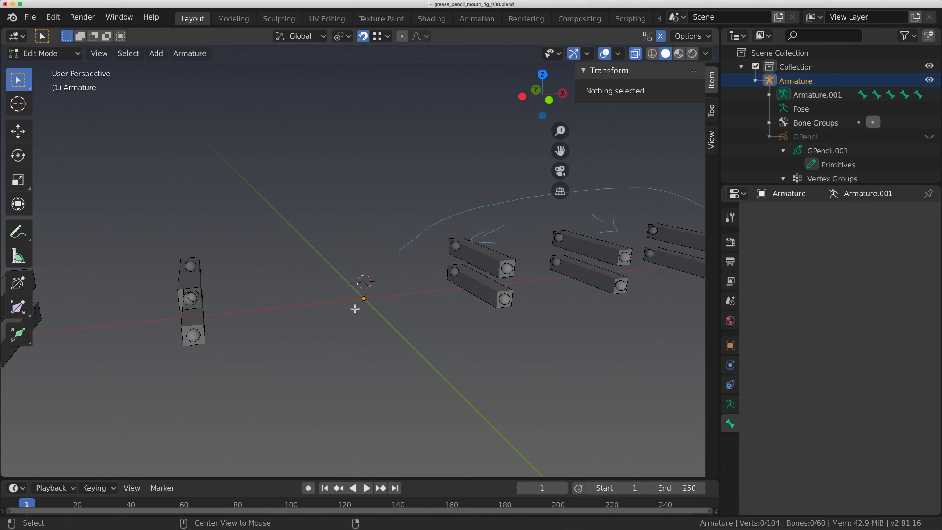
Reveal hidden bones and rename the upper-left controls control_top.L.001 and control_top.L.002.
key("alt+h")
scroll(410, 300, "down", 3)
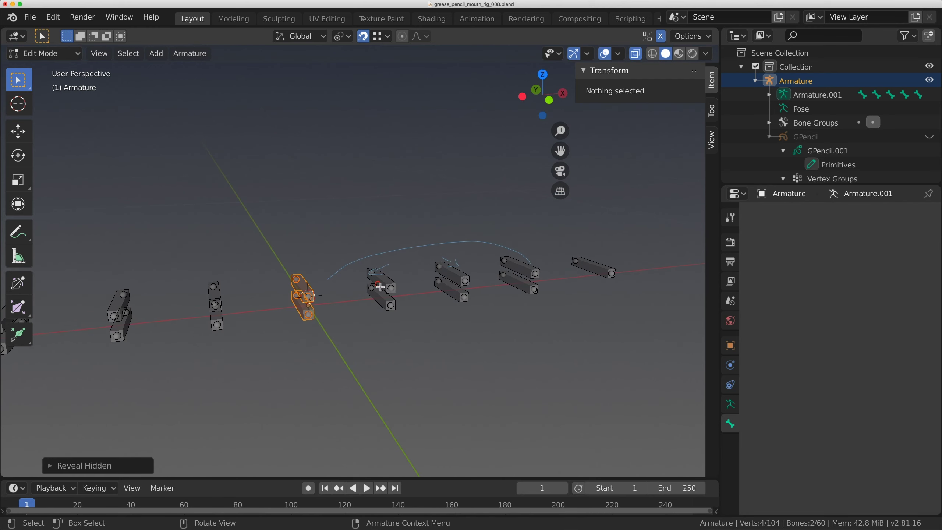
left_click(379, 288)
middle_click_drag(510, 271, 410, 267, "shift")
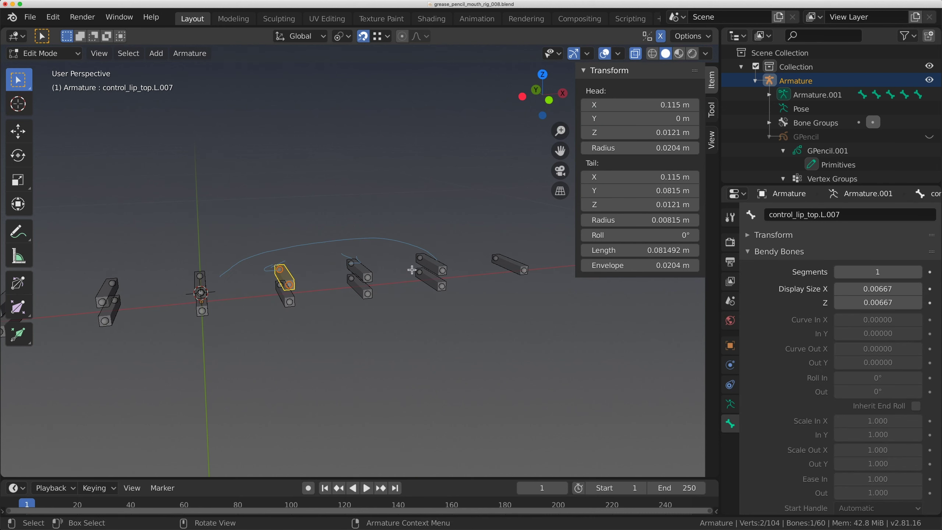
left_click(805, 215)
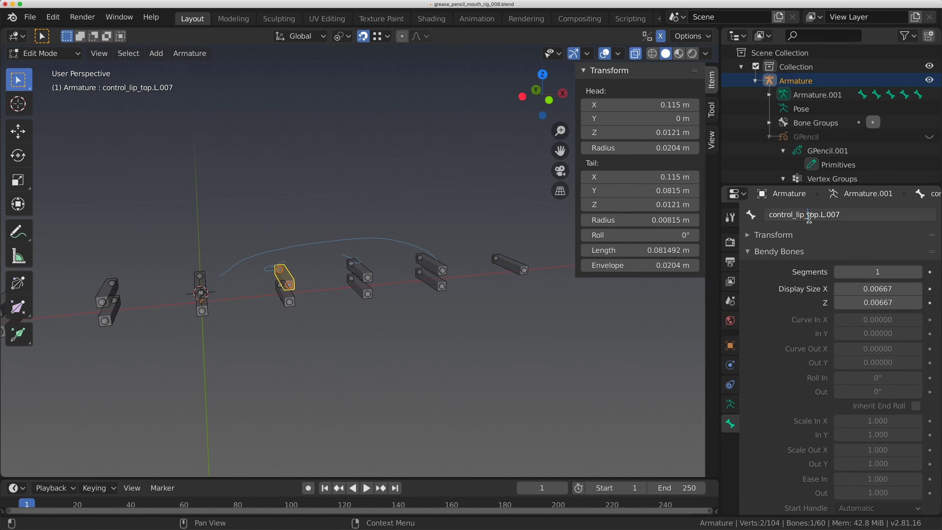
key("Return")
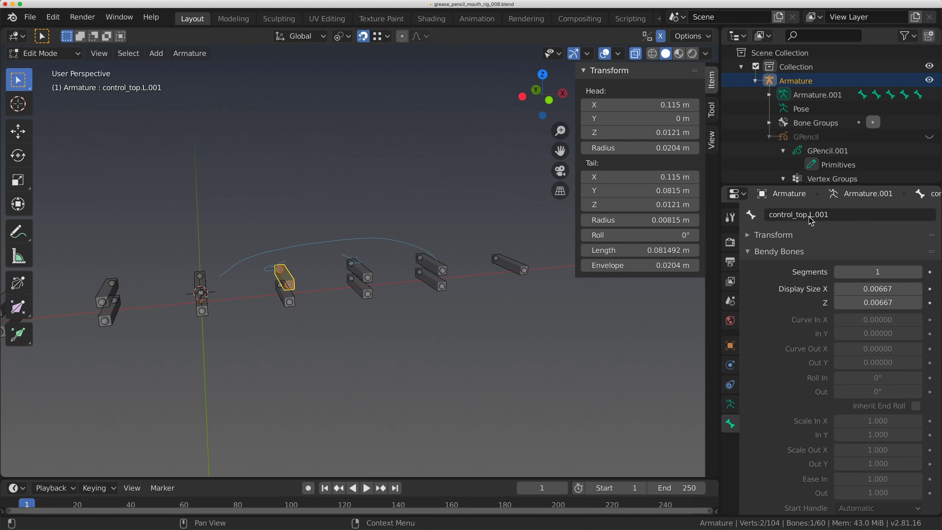
left_click(823, 218)
key("ctrl+c")
left_click(361, 274)
left_click(373, 270)
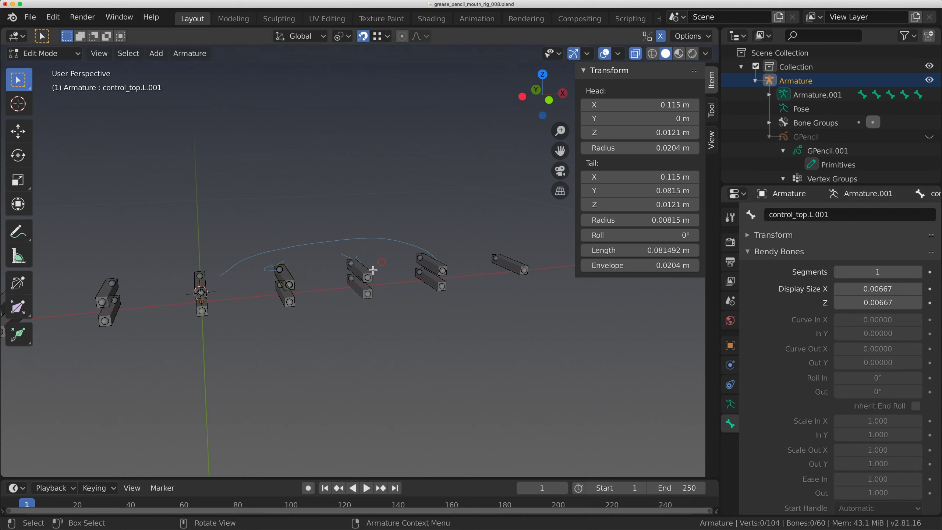
left_click(371, 272)
left_click(848, 215)
key("ctrl+v")
left_click(437, 266)
Rename the corner and right-side upper controls, including control_con.R.001.
left_click(516, 269)
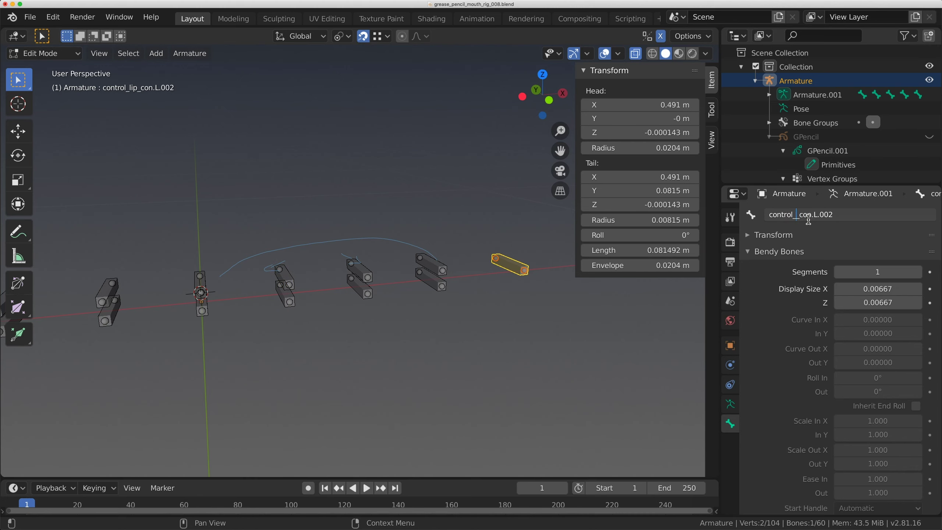
middle_click_drag(333, 290, 426, 290)
left_click(388, 257)
left_click(807, 218)
type("control_top.R.001")
left_click(360, 227)
left_click(223, 269)
middle_click_drag(304, 280, 368, 278)
left_click(811, 219)
Rename the lower-left lip control bones, ending with control_bot.L.003.
left_click(385, 264)
left_click(819, 217)
left_click(468, 256)
left_click(354, 266)
left_click(848, 219)
left_click(399, 252)
left_click(354, 255)
left_click(308, 258)
left_click(442, 250)
left_click(442, 259)
left_click(856, 219)
type("control_bot.L.003")
key("Return")
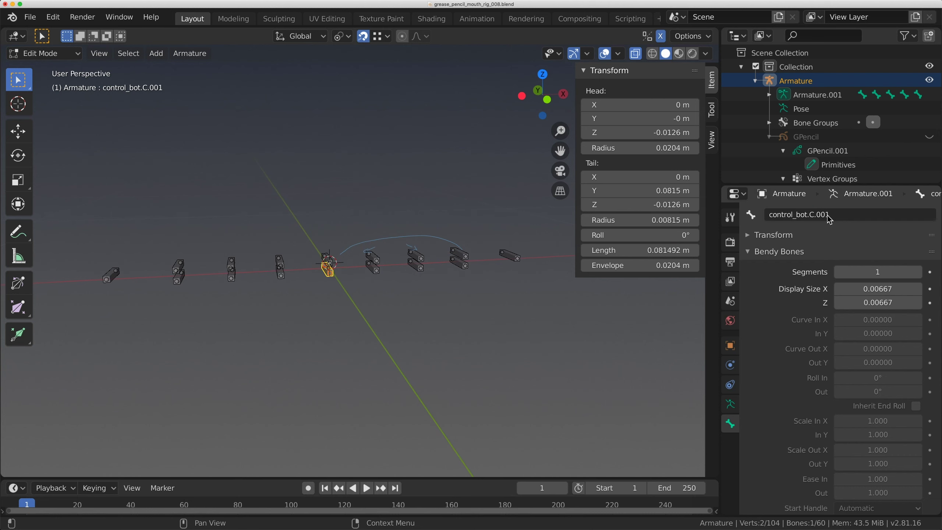
Rename the remaining lower-lip control bones and check control_bot.L.002 and control_bot.L.003.
left_click(256, 261)
middle_click_drag(261, 263, 300, 281)
left_click(374, 264)
left_click(820, 218)
left_click(329, 269)
left_click(278, 271)
left_click(364, 276)
left_click(810, 219)
left_click(424, 271)
left_click(482, 267)
middle_click_drag(406, 305, 392, 307)
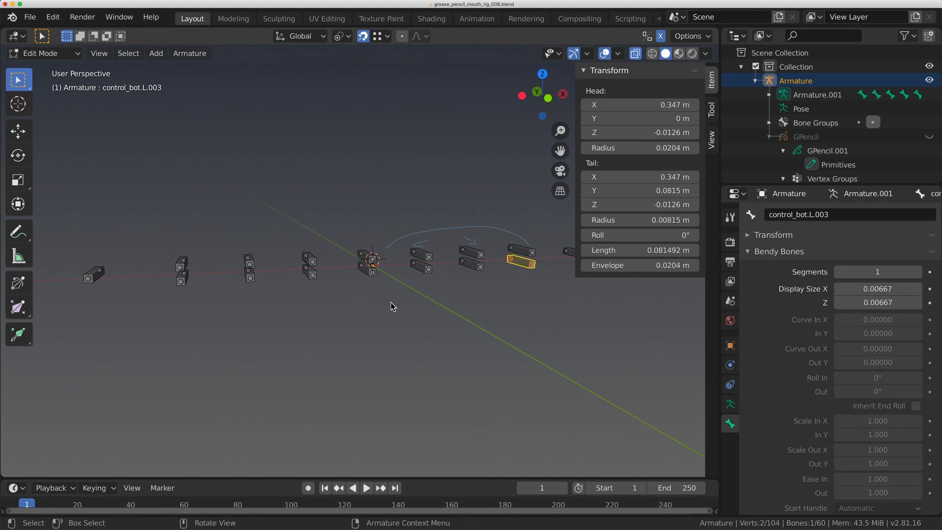
left_click(362, 255)
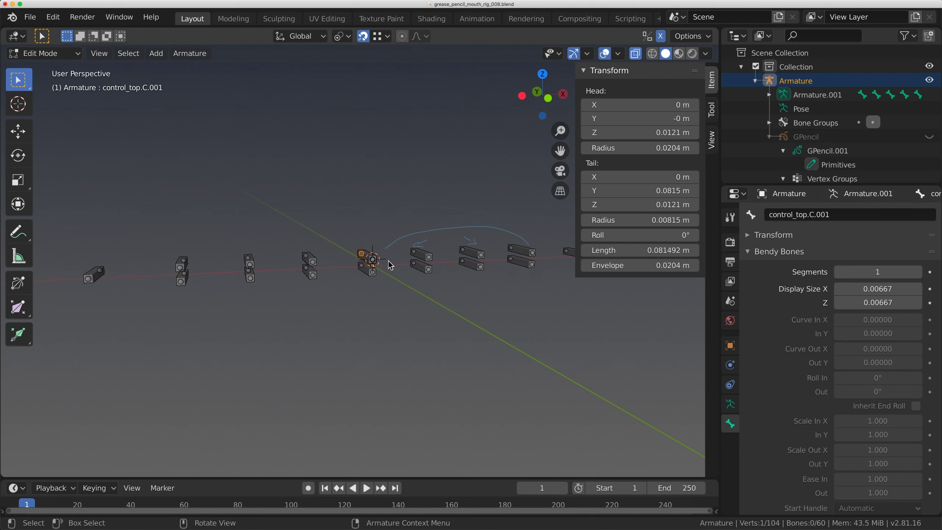
Make armature bone layer 2 visible alongside the control bones.
left_click(729, 404)
left_click(761, 286, "shift")
middle_click_drag(371, 282, 341, 279)
scroll(341, 279, "up", 1)
Parent both upper-lip bones to control_top.C.001 with Keep Offset, then enter Pose Mode.
left_click(389, 260)
left_click(319, 264, "shift")
left_click(345, 255, "shift")
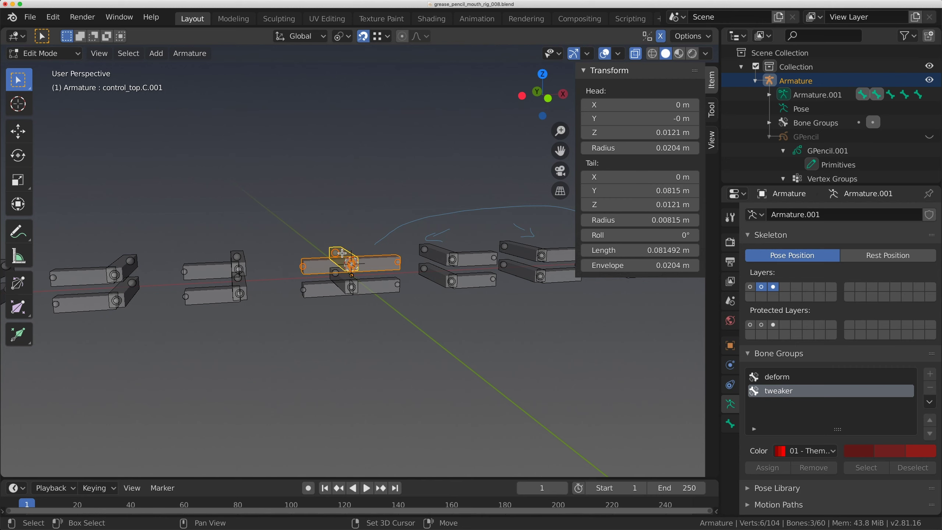
key("ctrl+p")
left_click(342, 252)
key("ctrl+Tab")
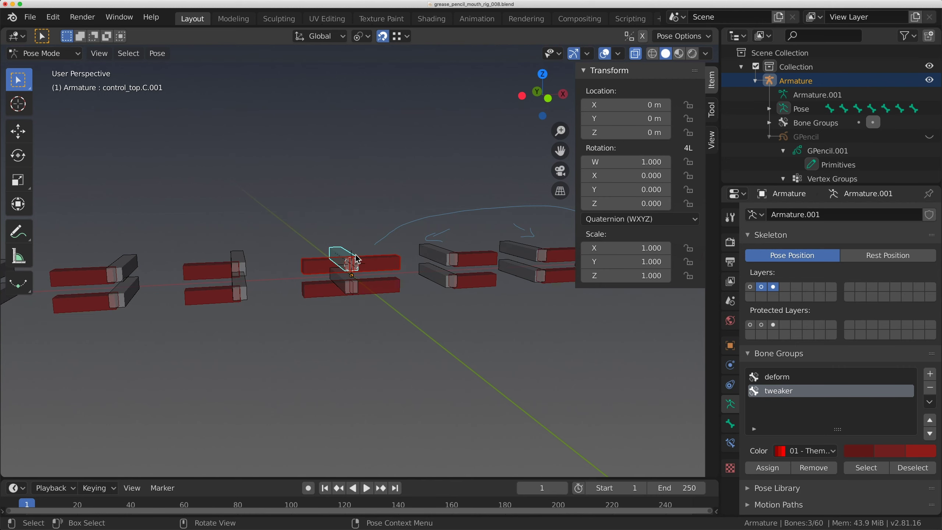
Show the deform bone layer and test-move the top centre control, cancelling each move.
key("g")
right_click(355, 242)
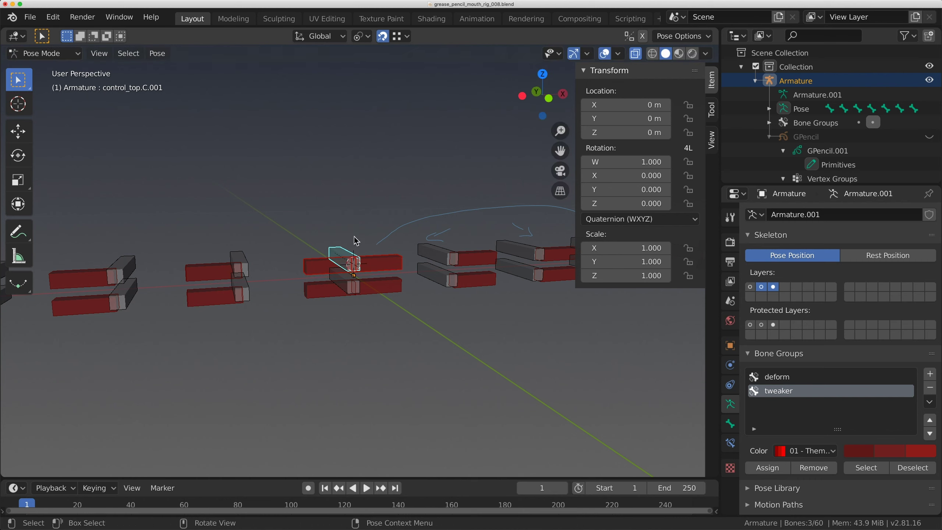
left_click(749, 286, "shift")
key("g")
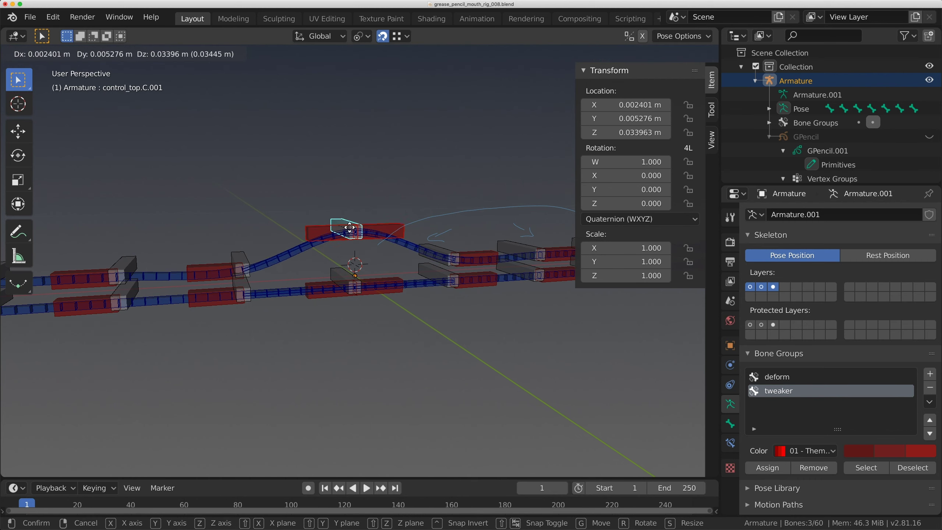
right_click(344, 231)
Test-move control_top.C.001 freely, then along Y and Z, cancelling every move.
middle_click_drag(346, 254, 274, 259)
left_click(282, 261)
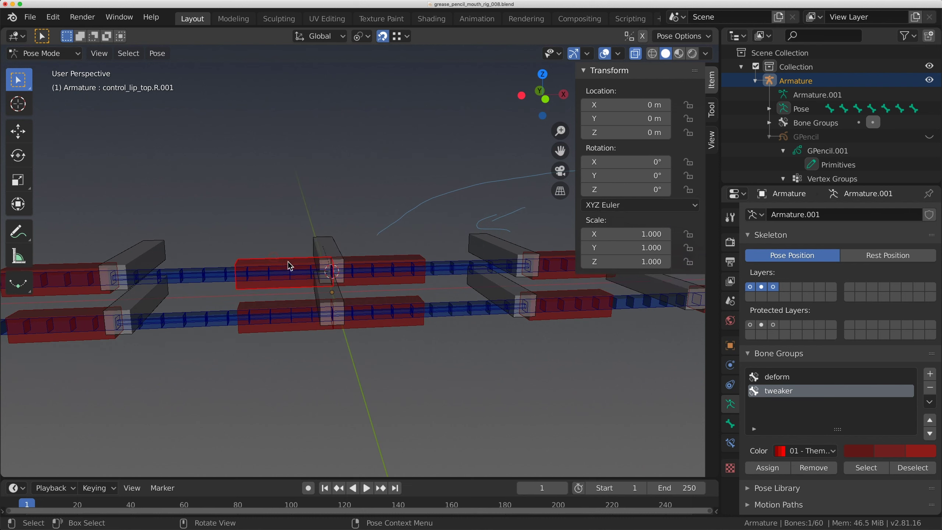
left_click(338, 252)
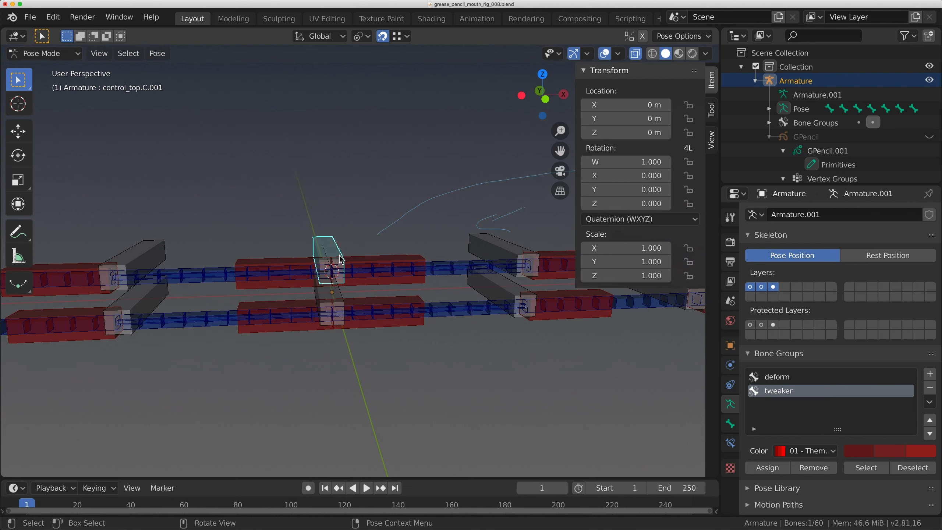
key("g")
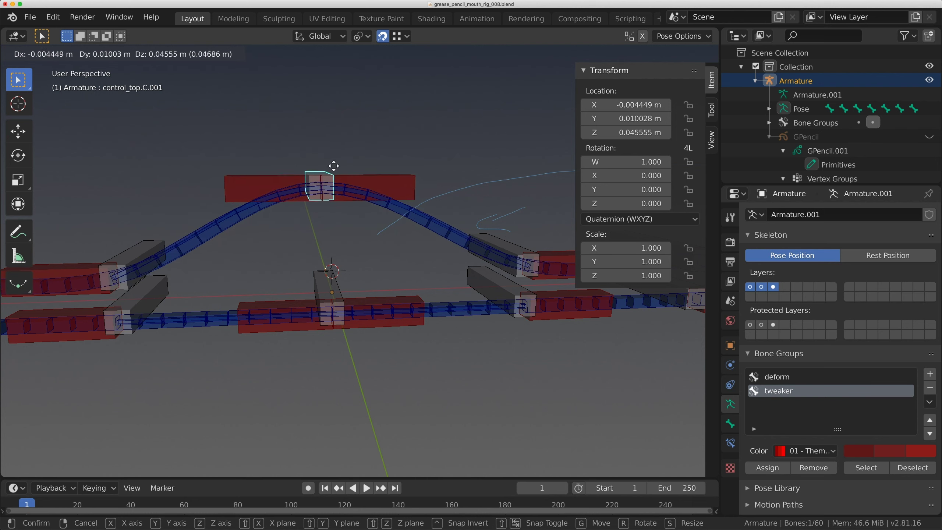
right_click(342, 234)
middle_click_drag(343, 235, 389, 281)
key("g")
key("y")
right_click(328, 247)
key("g")
key("z")
right_click(356, 247)
Select the upper-lip bone control_lip_top.L.002.
scroll(356, 256, "down", 4)
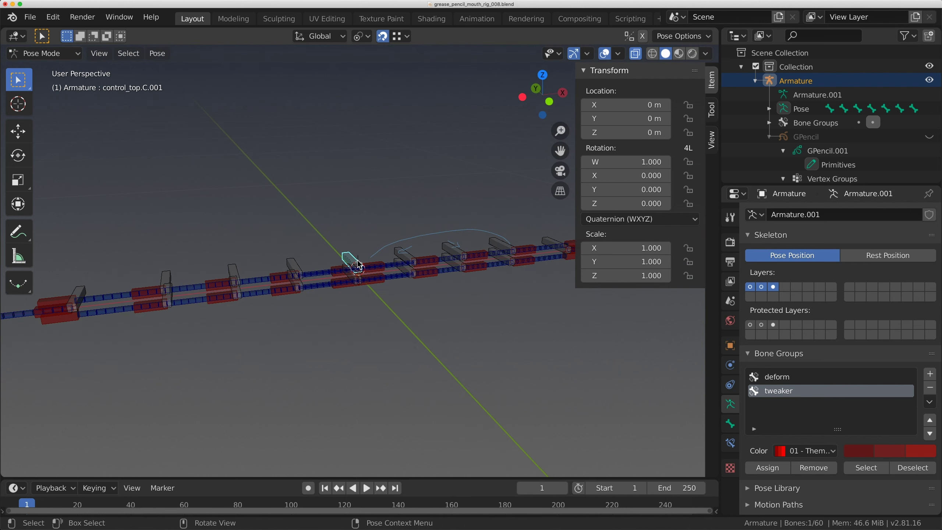
scroll(328, 297, "up", 4)
scroll(326, 311, "down", 3)
mouse_move(326, 311)
middle_mouse_down()
mouse_move(284, 305)
mouse_move(330, 311)
middle_mouse_up()
scroll(359, 314, "up", 5)
middle_click_drag(497, 271, 327, 281, "shift")
left_click(260, 297)
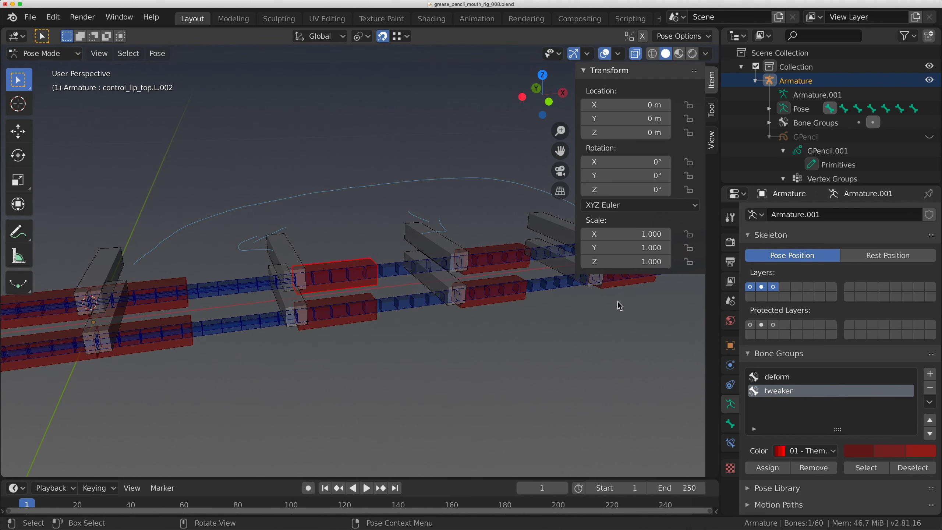
Switch to Edit Mode and hide the small bone layer.
left_click(729, 241)
left_click(729, 216)
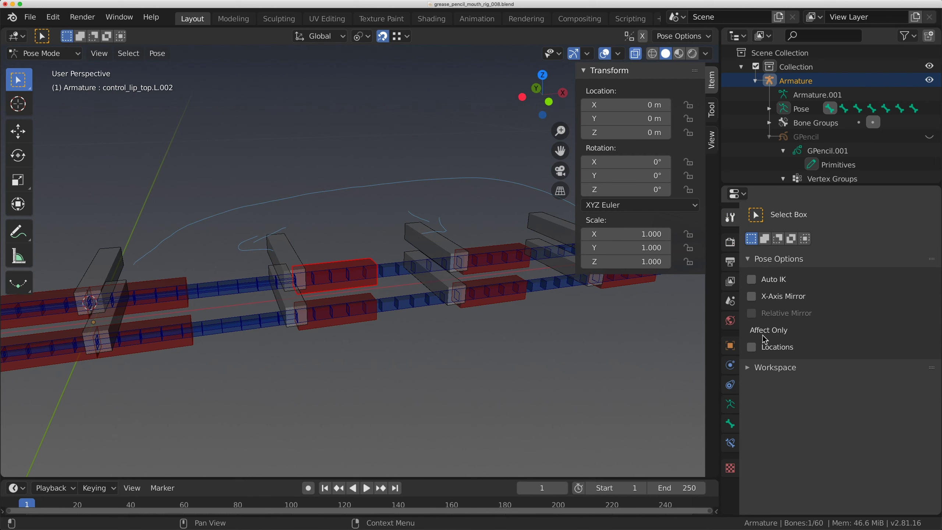
key("Tab")
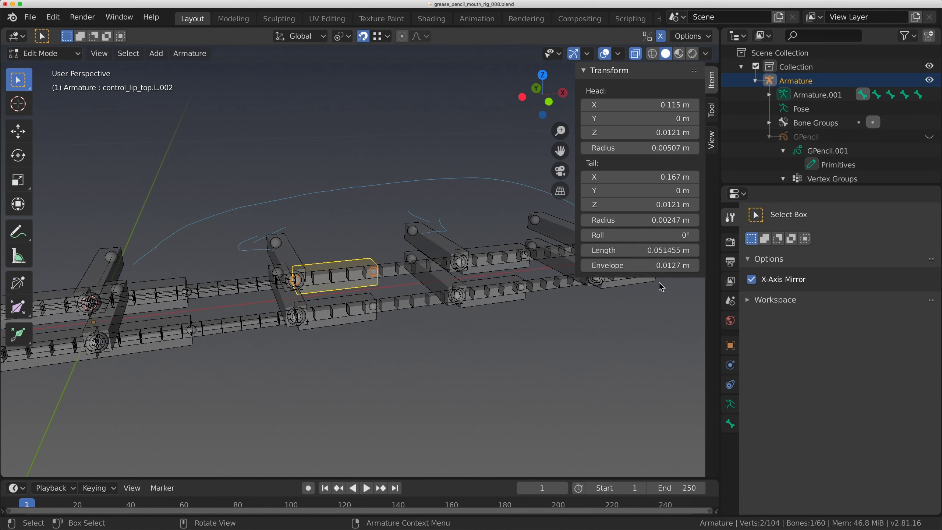
left_click(300, 255, "shift")
left_click(730, 404)
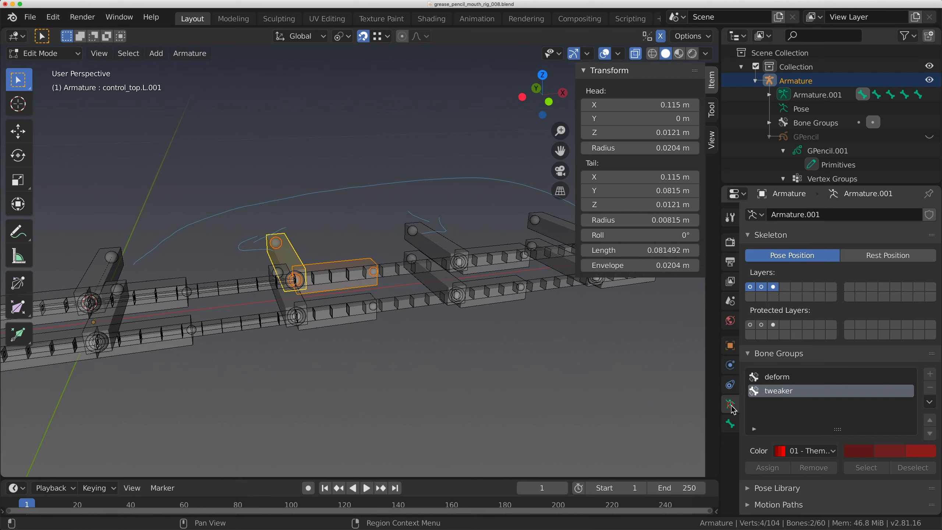
left_click(748, 290)
Parent the upper left lip bones to their controls, such as control_top.L.001, with Keep Offset.
left_click(326, 268)
left_click(300, 257, "shift")
key("ctrl+p")
left_click(300, 257)
left_click(419, 264)
left_click(399, 251, "shift")
key("ctrl+p")
left_click(319, 251, "shift")
key("ctrl+p")
Parent the L.003 lip bone to the corner control and the lower lip bones to control_bot.L.002 and neighbours.
left_click(526, 270, "shift")
left_click(471, 246, "shift")
key("ctrl+p")
left_click(410, 285)
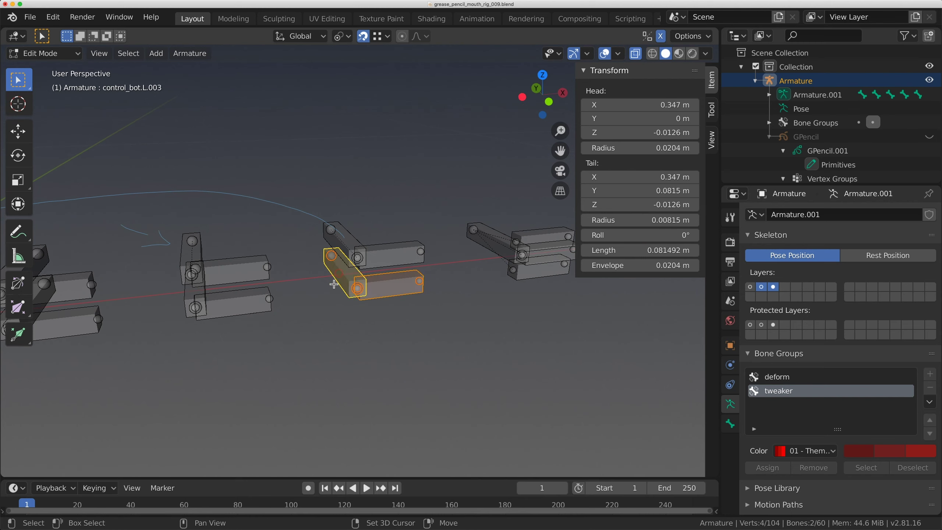
left_click(340, 274, "shift")
key("ctrl+p")
middle_click_drag(237, 292, 406, 267, "shift")
left_click(407, 270)
left_click(377, 276, "shift")
key("ctrl+p")
Parent both lip bones beside the centre to the bottom centre control, then return to Pose Mode with deform bones visible.
middle_click_drag(257, 291, 408, 276, "shift")
left_click(411, 276)
left_click(379, 277, "shift")
key("ctrl+p")
left_click(343, 289)
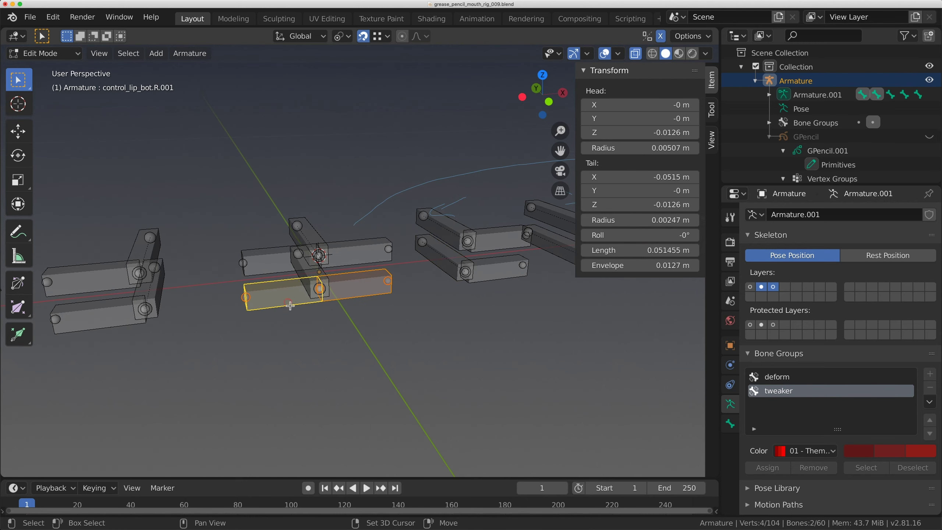
left_click(288, 304, "shift")
key("Tab")
scroll(387, 270, "down", 3)
left_click(749, 286, "shift")
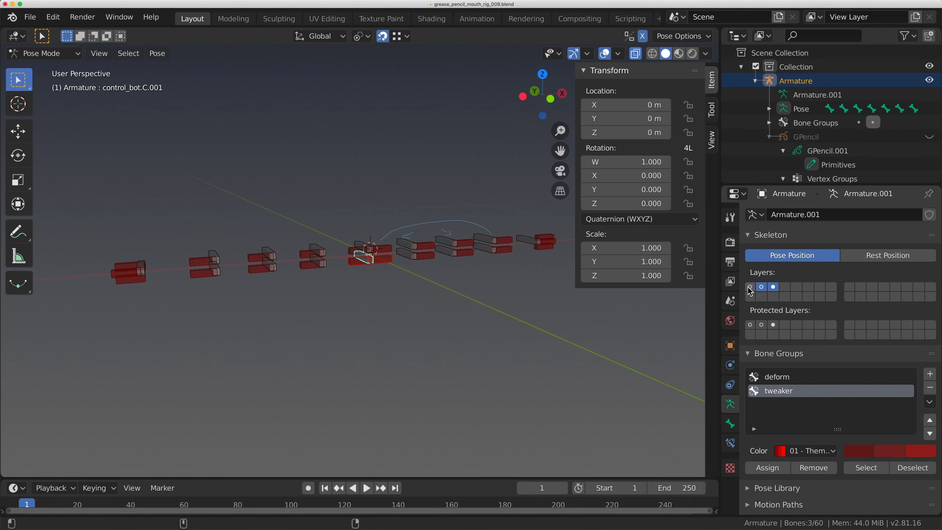
Move the bottom centre control and control_bot.L.001, L.002, L.003 down to bend the lower lip.
scroll(356, 289, "up", 4)
key("g")
left_click(353, 339)
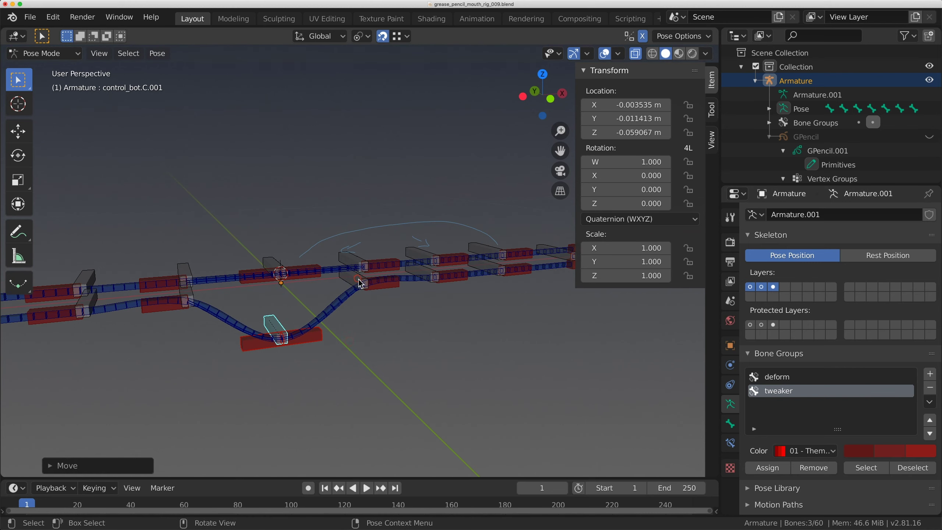
left_click(359, 282)
left_click(358, 281)
key("g")
left_click(398, 303)
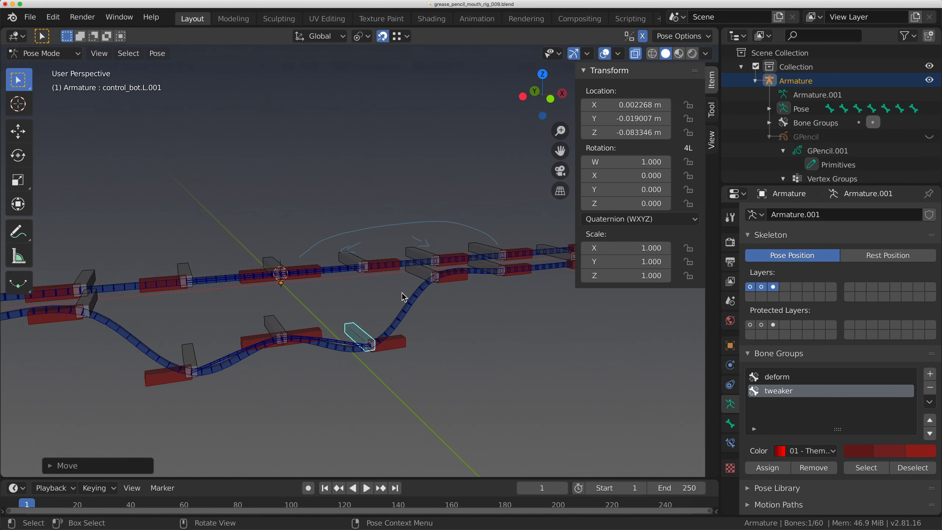
left_click(414, 275)
key("g")
left_click(417, 333)
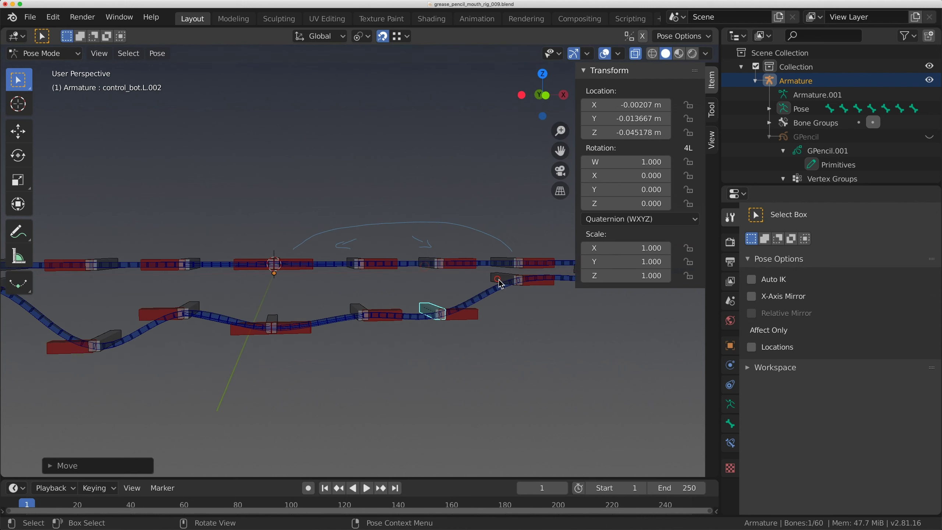
key("g")
left_click(505, 310)
Turn off X-Axis Mirror and push control_bot.L.003, L.002 and L.001 further down.
middle_click_drag(505, 310, 459, 328)
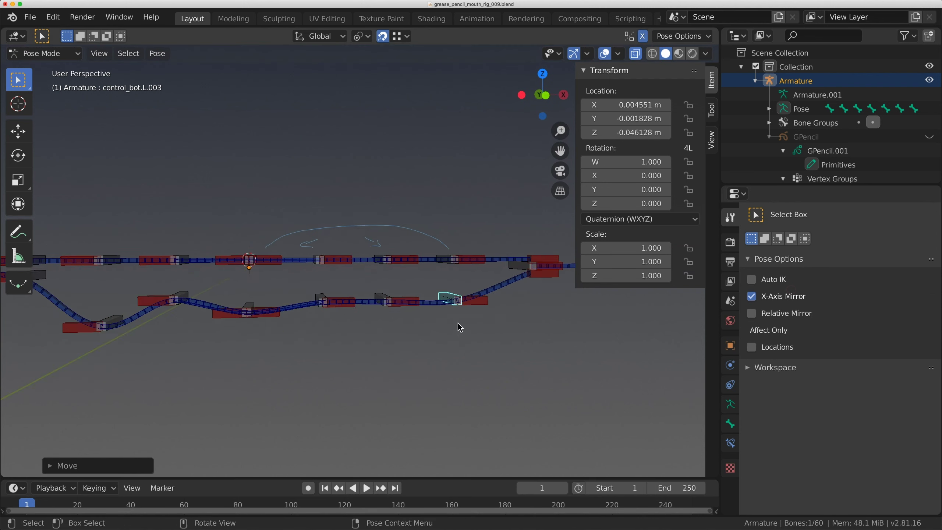
scroll(460, 328, "down", 2)
key("g")
left_click(452, 371)
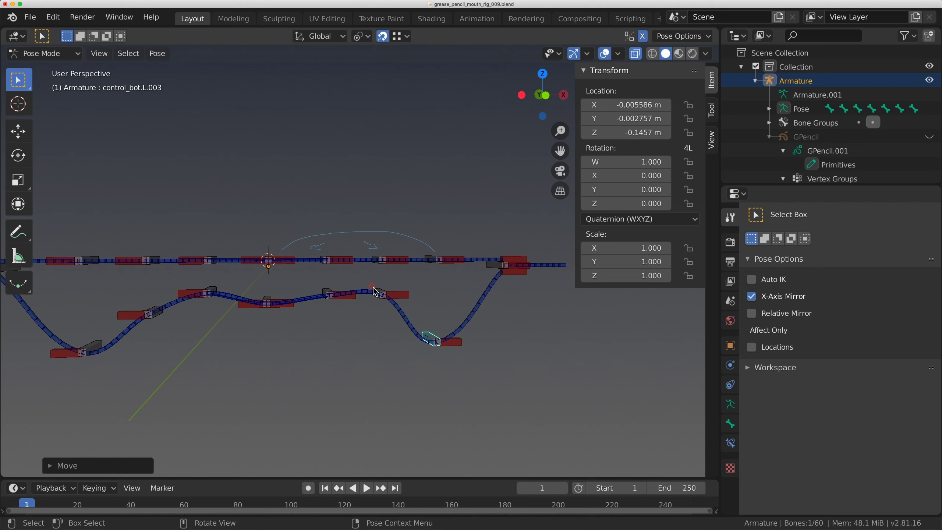
left_click(375, 292)
left_click(751, 296)
mouse_move(385, 315)
middle_mouse_down()
mouse_move(384, 325)
mouse_move(388, 308)
middle_mouse_up()
key("g")
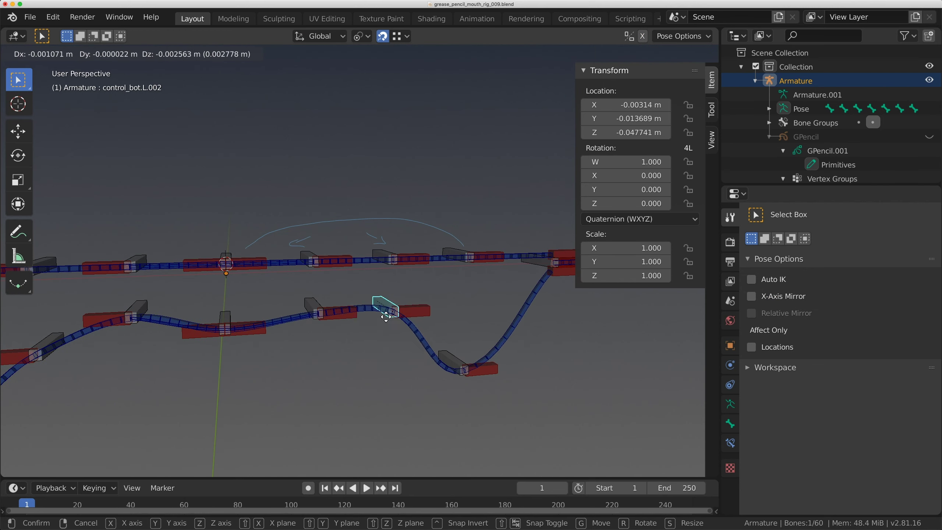
left_click(380, 365)
left_click(309, 300)
key("g")
left_click(316, 343)
Clear the poses of all bones back to rest.
middle_click_drag(329, 337, 322, 328)
key("a")
key("alt+g")
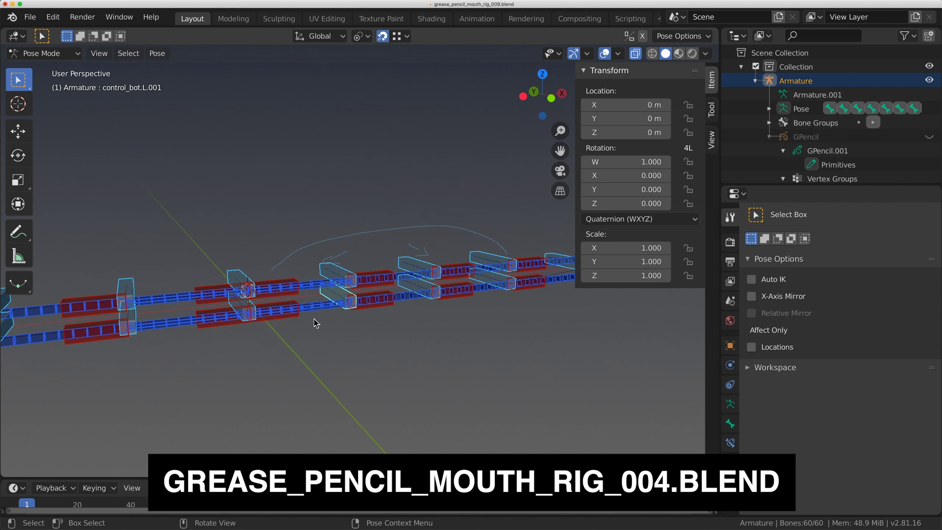
Hide armature layer 2 so the red bones disappear.
left_click(337, 273)
middle_click_drag(337, 273, 352, 310)
left_click(730, 404)
left_click(761, 286)
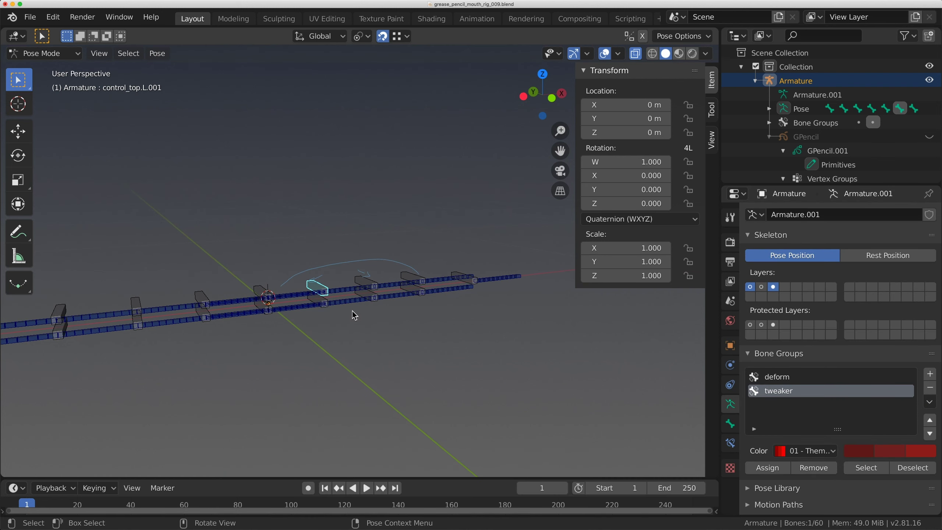
middle_click_drag(361, 287, 392, 288)
left_click(711, 128)
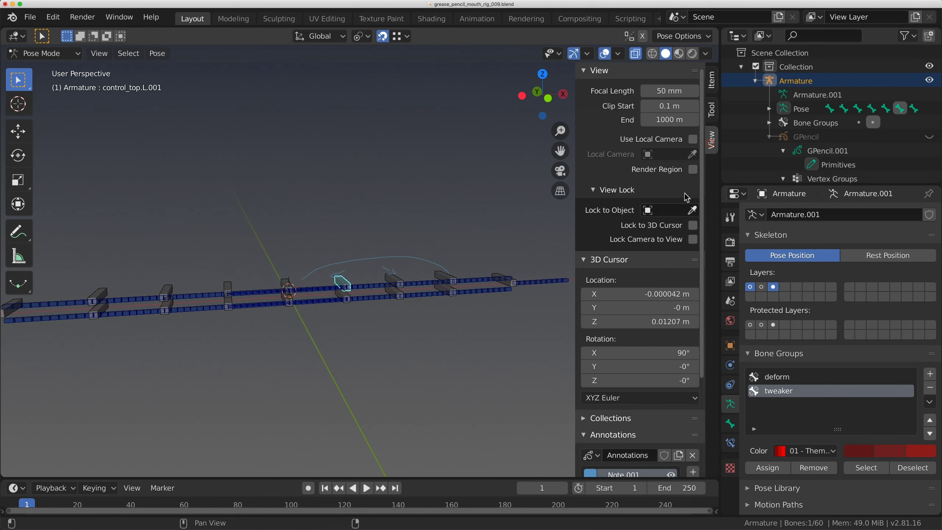
Raise control_top.C.001 along Z, check it in front view, then undo.
left_click(299, 263)
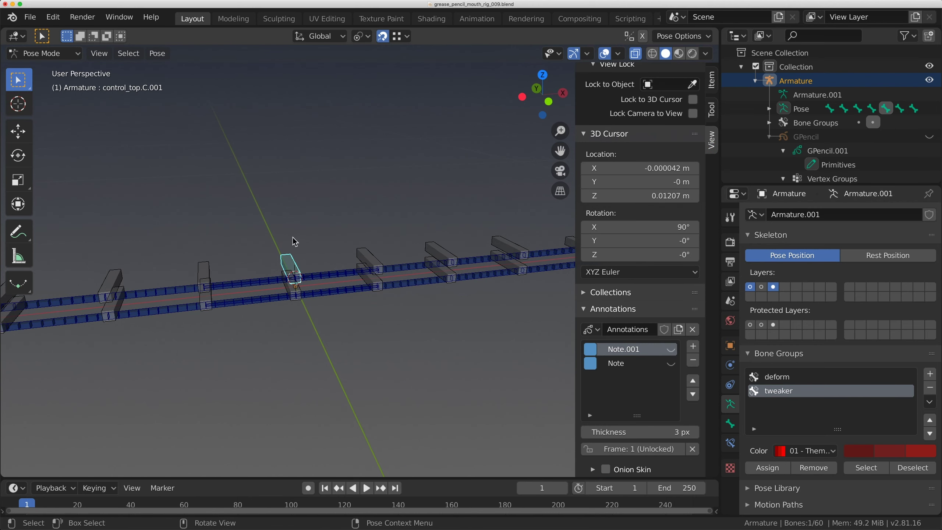
middle_click_drag(293, 236, 297, 219)
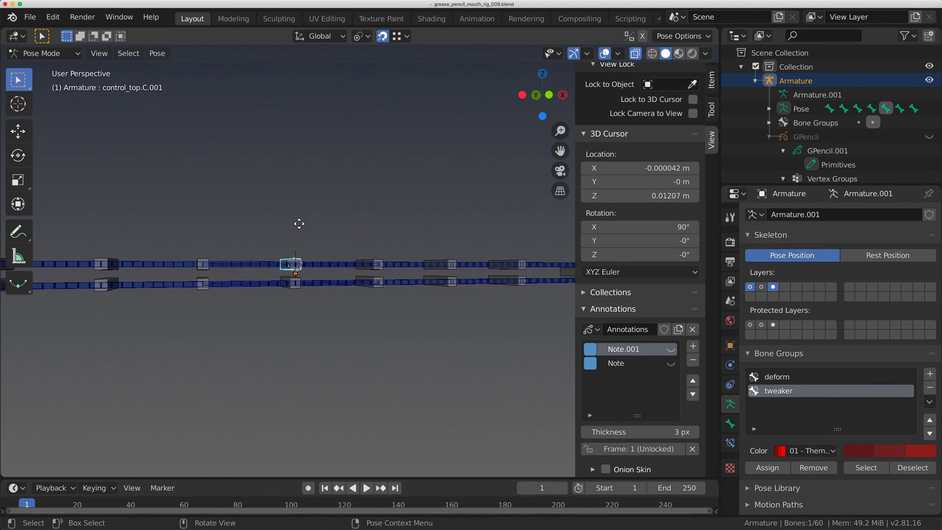
key("g")
key("z")
left_click(352, 237)
key("KP_1")
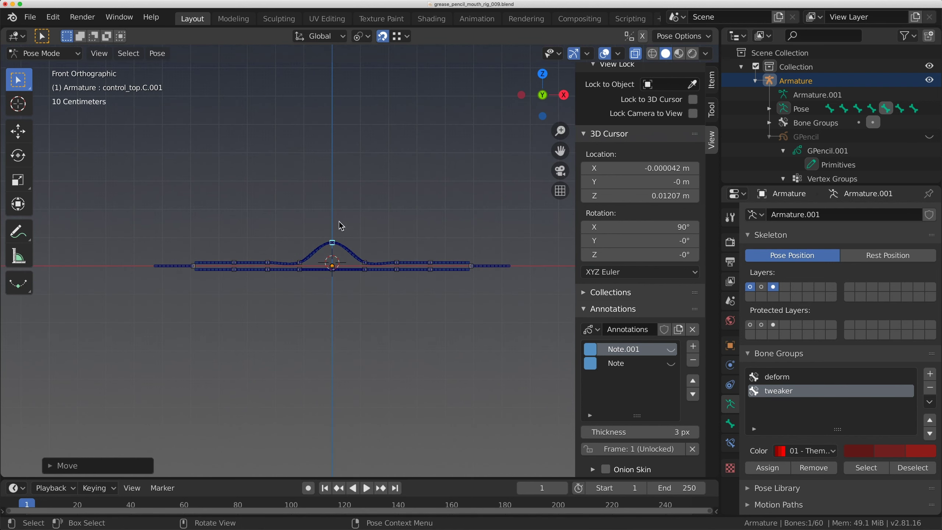
key("ctrl+z")
Raise control_top.C.001 0.128 m along Z into an arch and add control_top.L.001 to the selection.
middle_click_drag(346, 239, 389, 235)
key("g")
key("z")
left_click(357, 196)
left_click(370, 262, "shift")
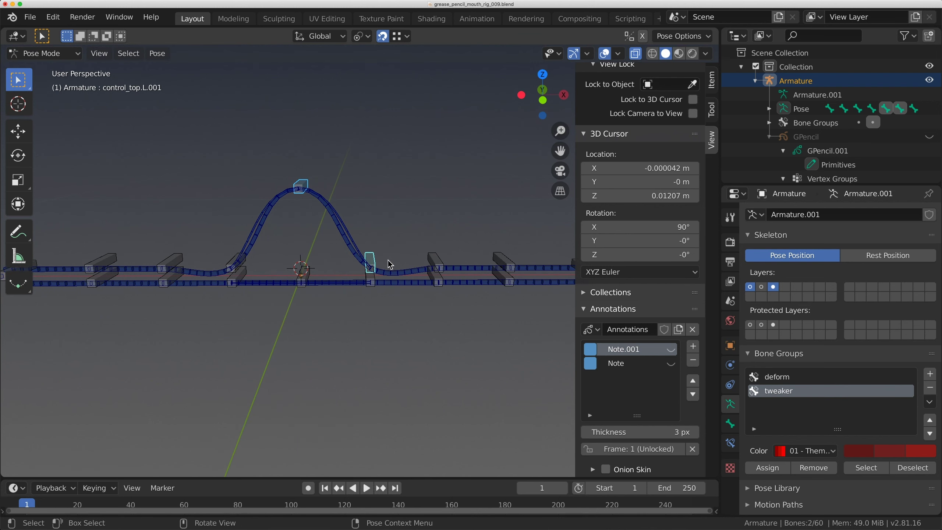
key("shift+ctrl+c")
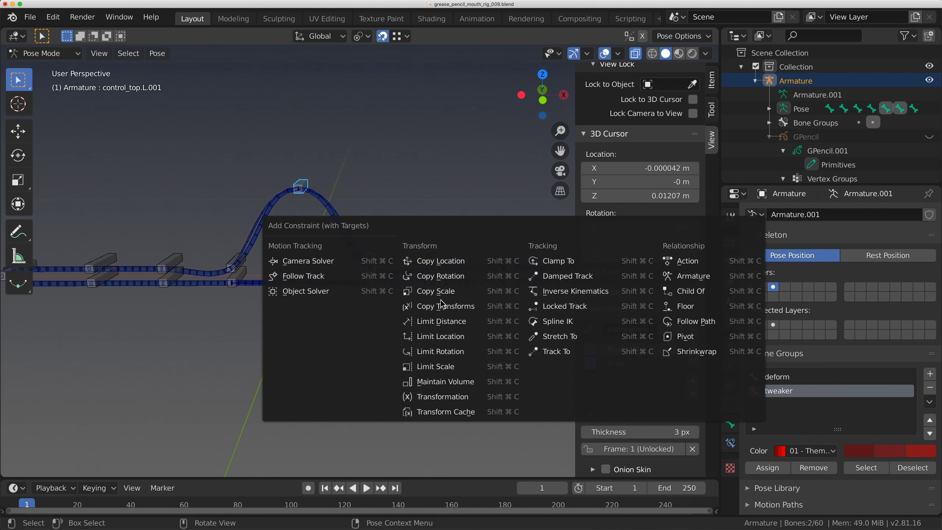
Add a Copy Location constraint with Offset on and Local Space for owner and target.
left_click(448, 266)
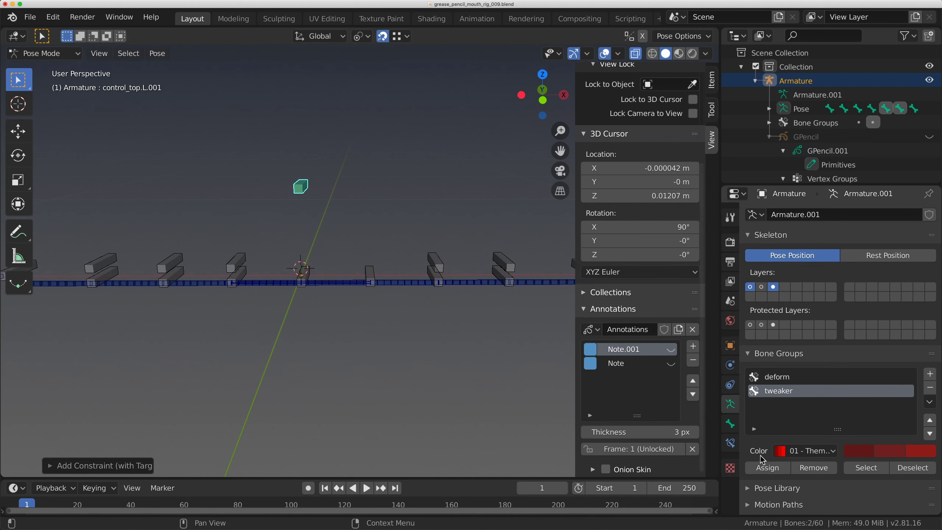
left_click(730, 442)
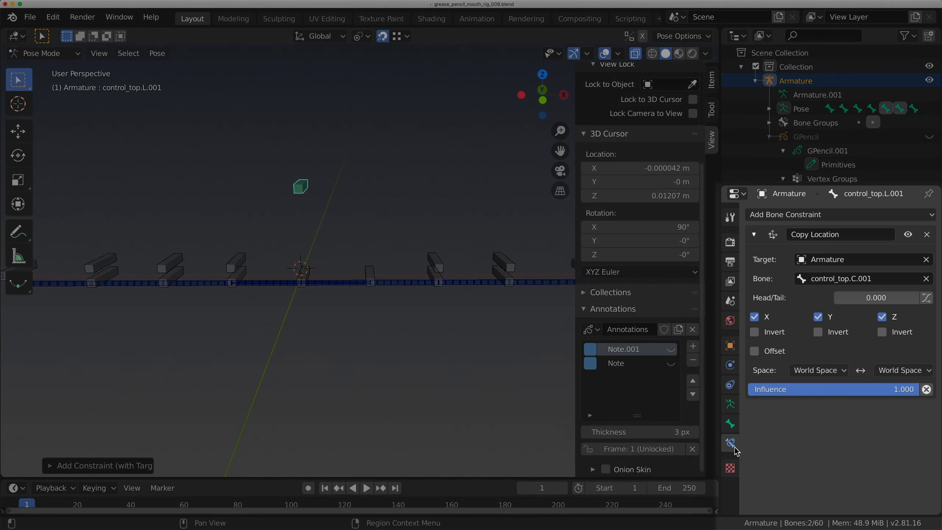
left_click(755, 351)
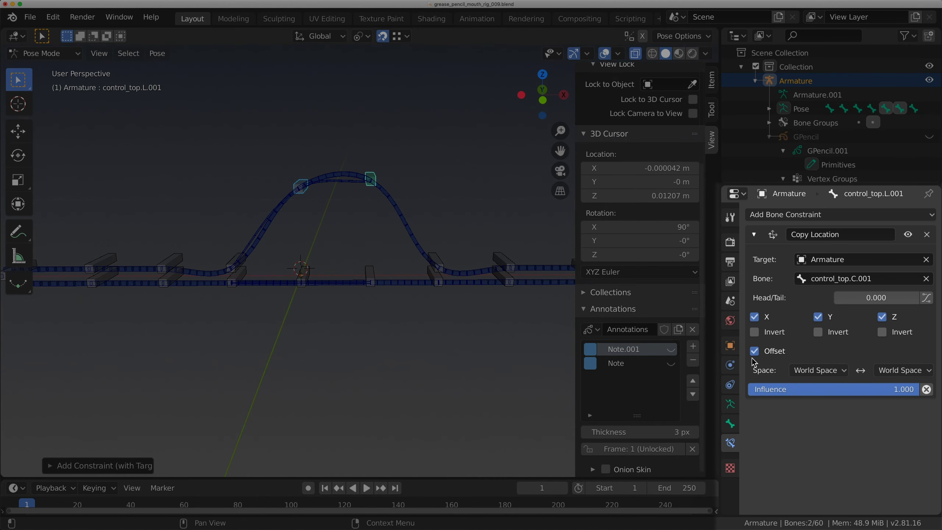
left_click(816, 370)
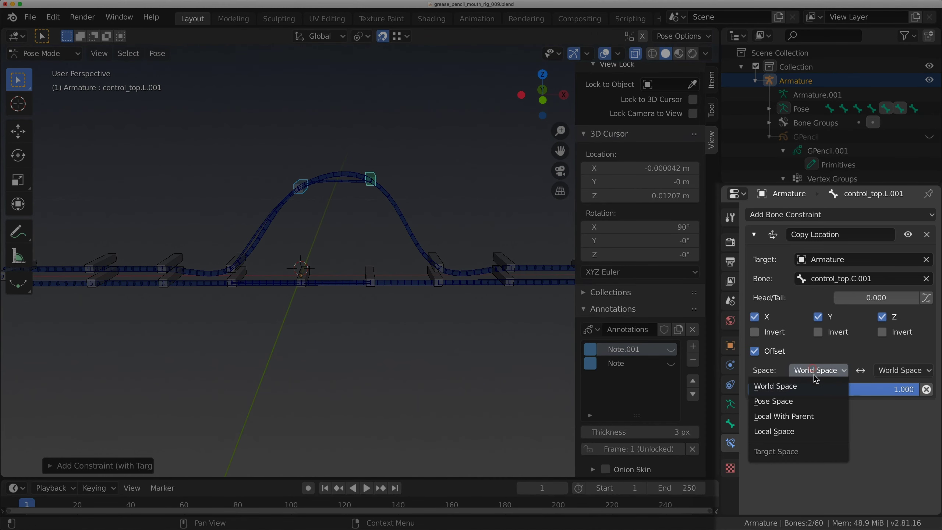
left_click(788, 432)
left_click(889, 371)
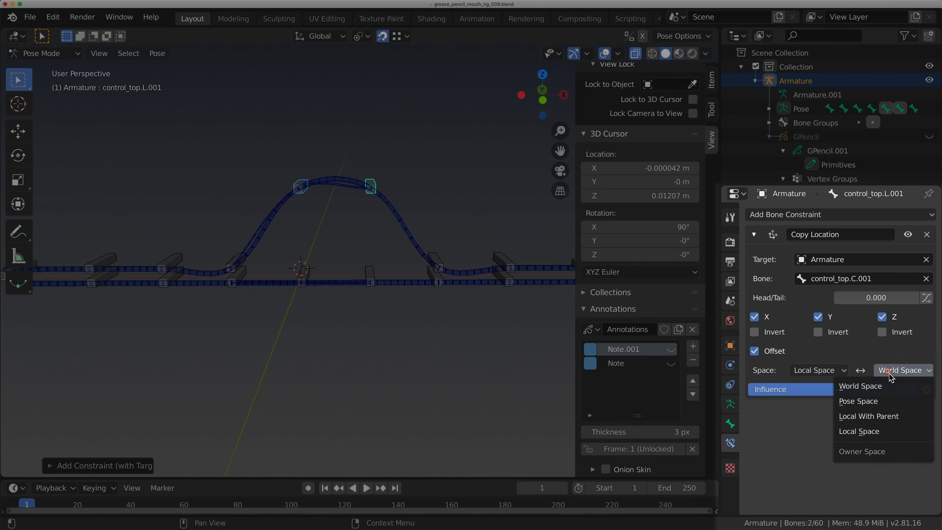
left_click(863, 430)
Test-move control_top.C.001 to check that control_top.L.001 follows it.
left_click(314, 192)
key("g")
left_click(354, 175)
key("g")
left_click(296, 155)
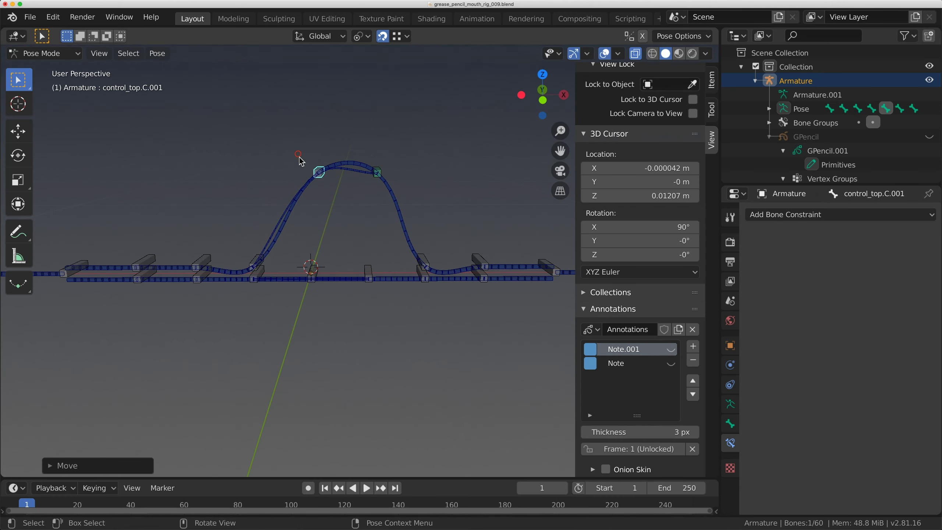
Reset all bones to rest pose and view the rig from the front.
key("a")
key("alt+g")
key("KP_1")
middle_click_drag(321, 182, 322, 184)
scroll(322, 208, "up", 3)
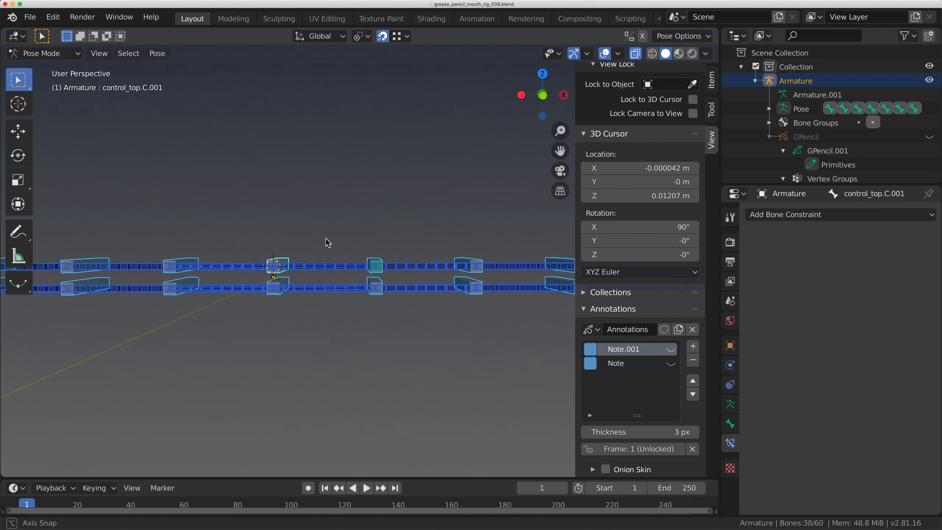
left_click(280, 260)
scroll(284, 257, "down", 2)
scroll(326, 256, "up", 1)
Raise control_top.L.001 in front view and turn its Copy Location Offset off.
left_click(383, 264)
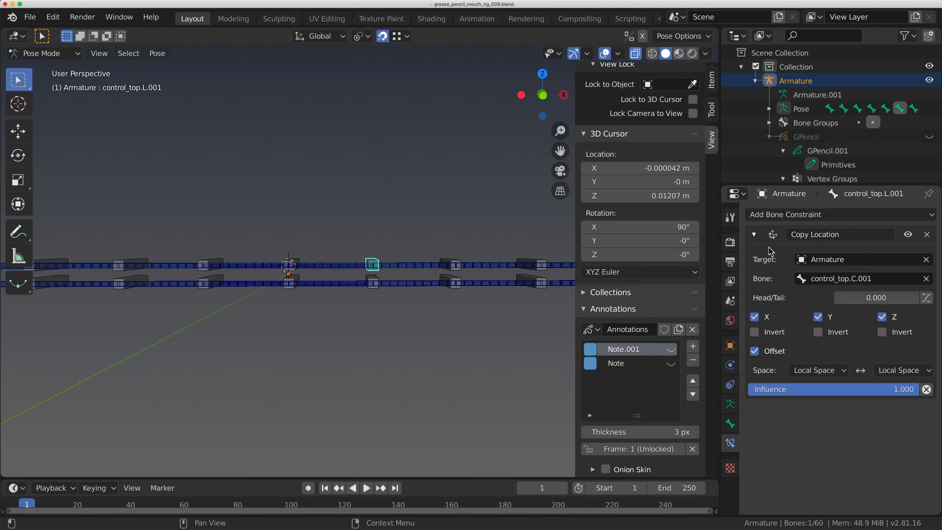
key("g")
key("Escape")
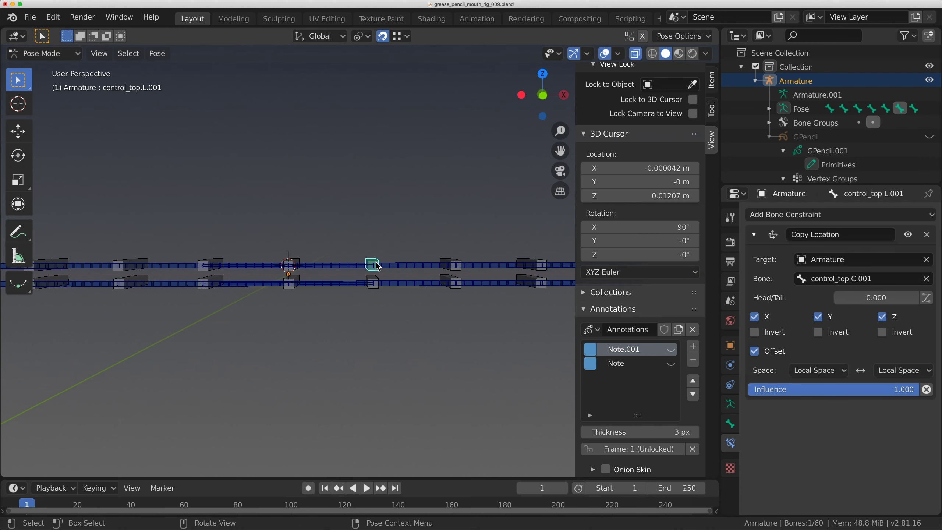
key("KP_1")
key("g")
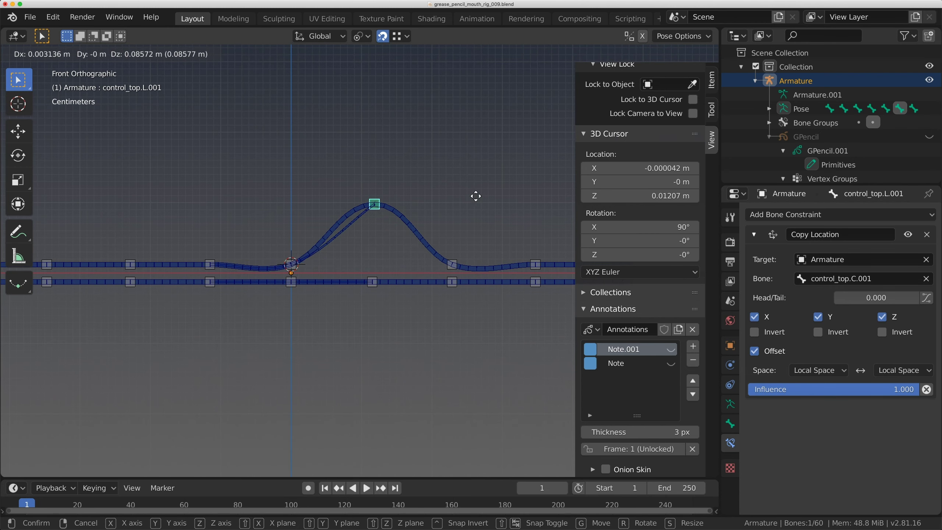
left_click(462, 198)
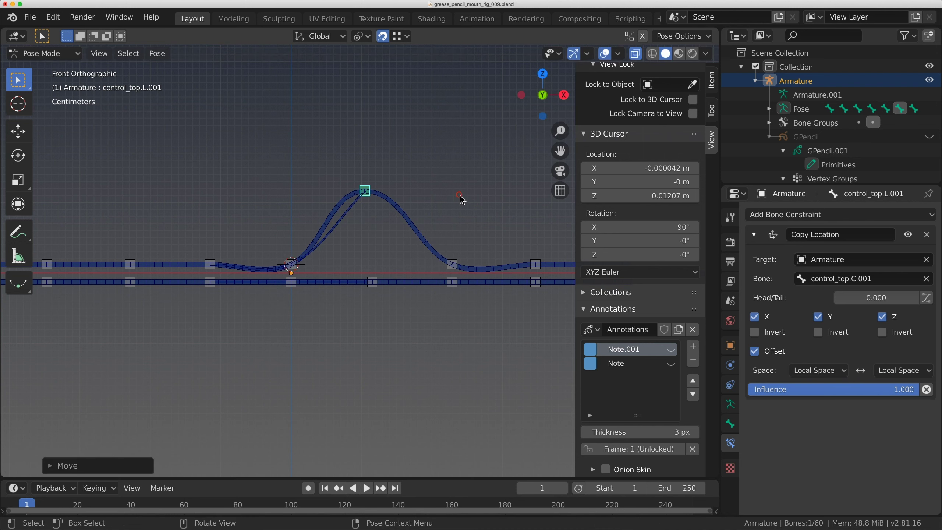
left_click(772, 352)
key("g")
left_click(397, 227)
Move control_top.L.001 to X -0.10244 m, Z 0.18188 m and turn Offset back on.
left_click(696, 88)
left_click(708, 82)
key("g")
left_click(326, 219)
left_click(767, 352)
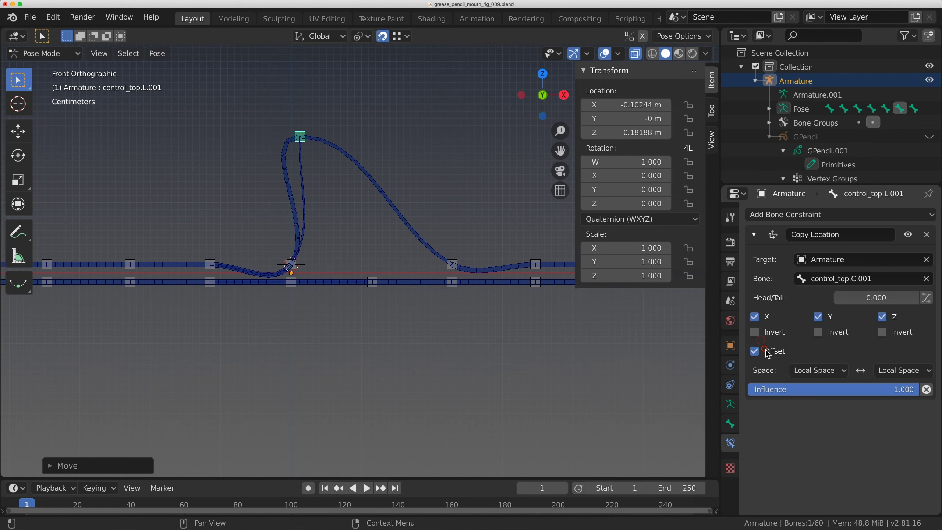
left_click(786, 216)
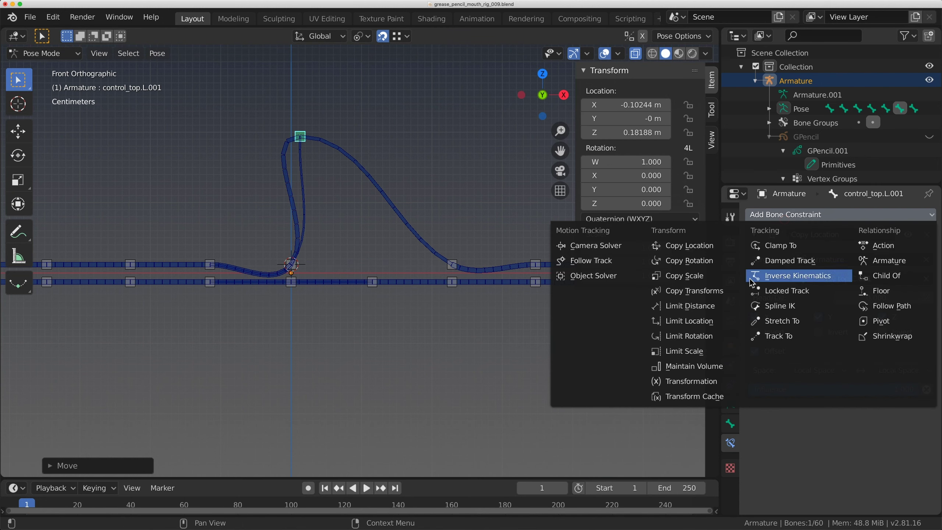
Add a Transformation constraint to control_top.L.001, then delete it again.
left_click(681, 383)
scroll(807, 415, "down", 10)
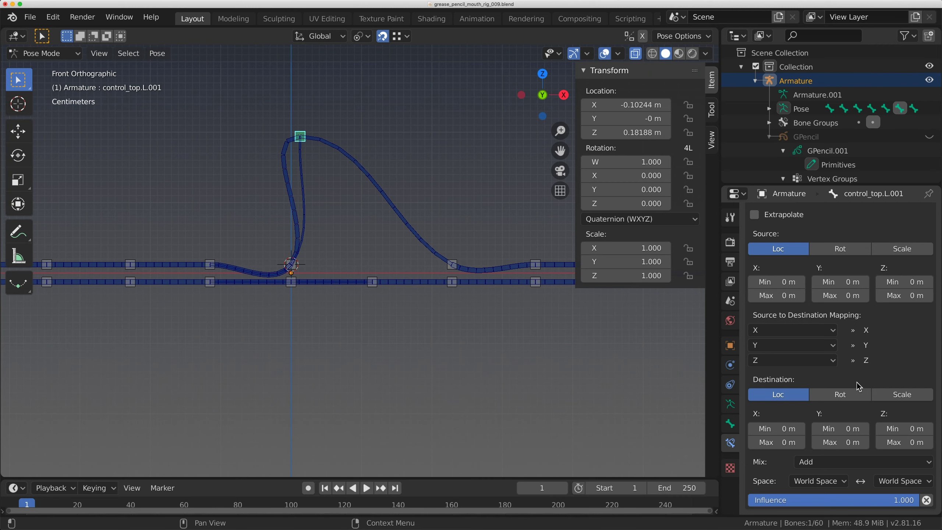
scroll(797, 297, "up", 3)
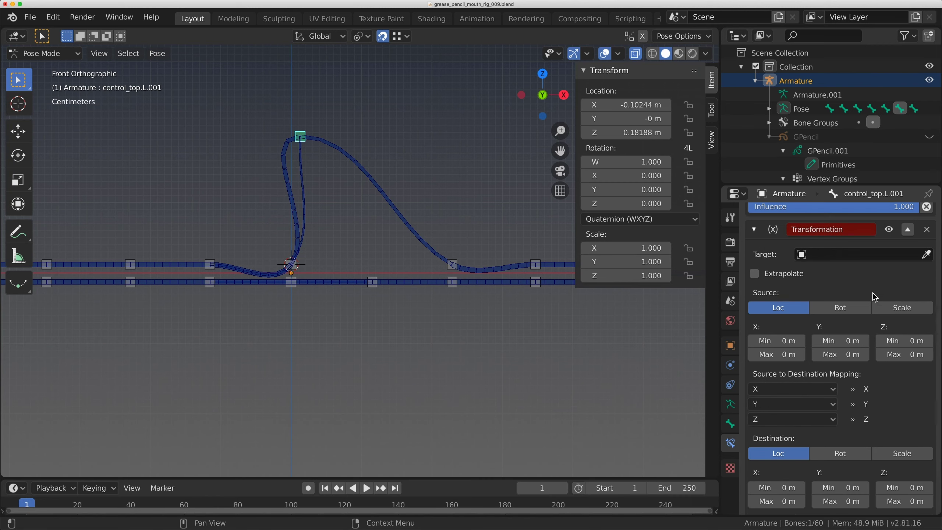
left_click(926, 215)
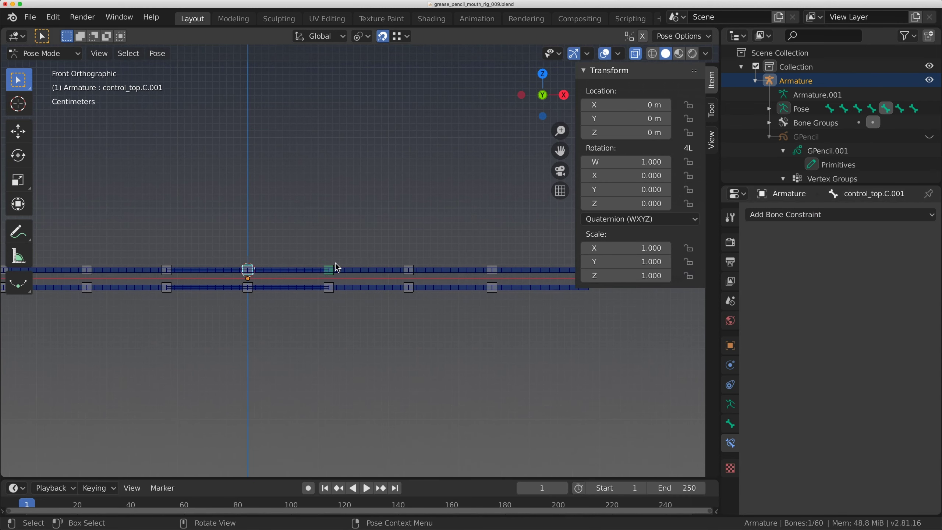
Select control_top.L.003, then add control_top.L.002 and control_top.L.001 as the active source.
left_click(386, 268)
left_click(291, 265, "shift")
middle_click_drag(291, 266, 376, 233, "shift")
left_click(311, 271, "shift")
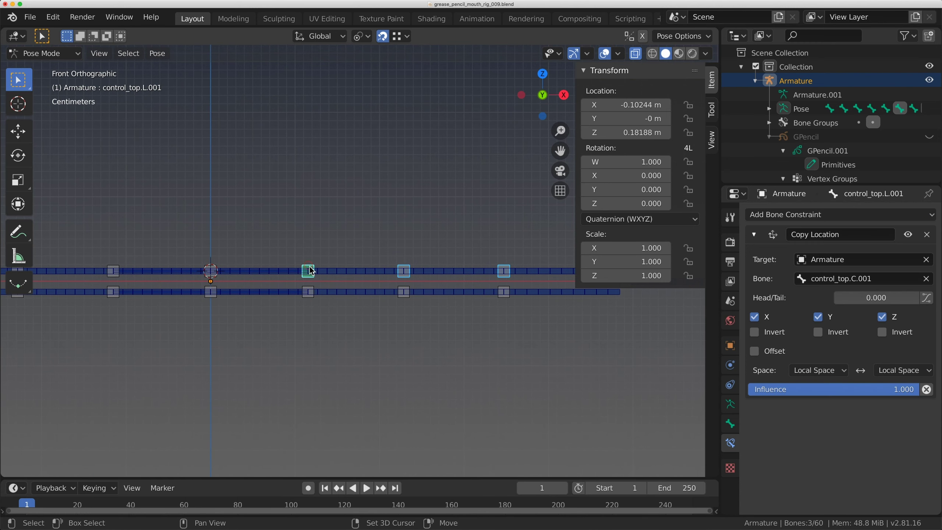
Copy control_top.L.001's Copy Location constraint onto control_top.L.002 and control_top.L.003.
key("ctrl+c")
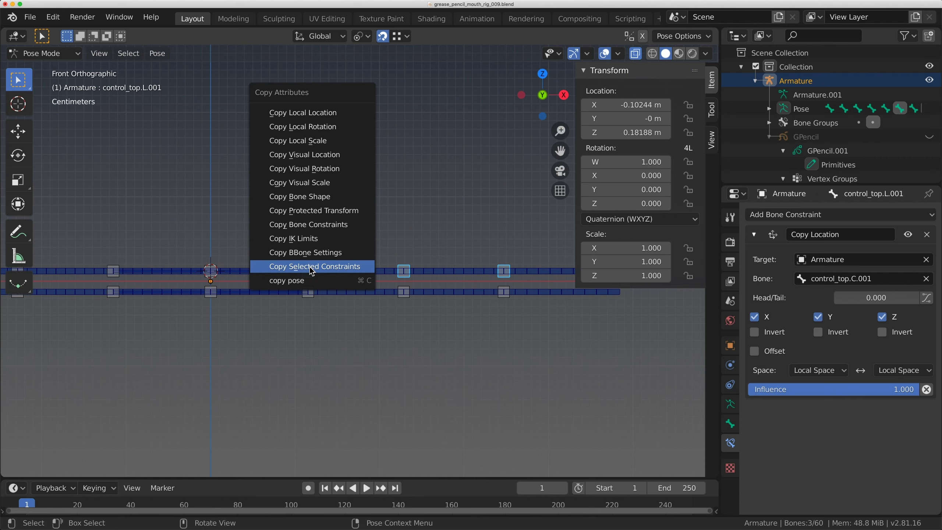
left_click(333, 268)
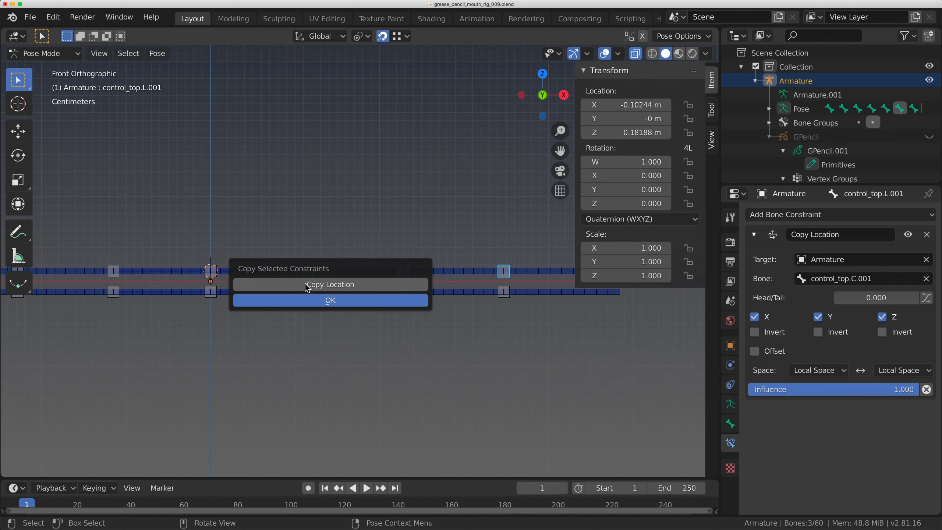
left_click(334, 302)
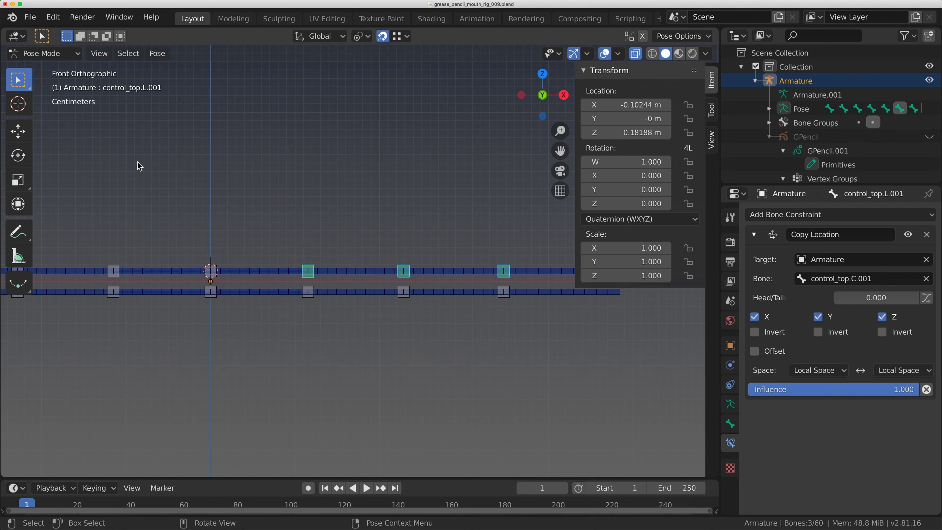
Search the Preferences add-ons for 'copy' to check the Copy Attributes Menu add-on.
left_click(53, 17)
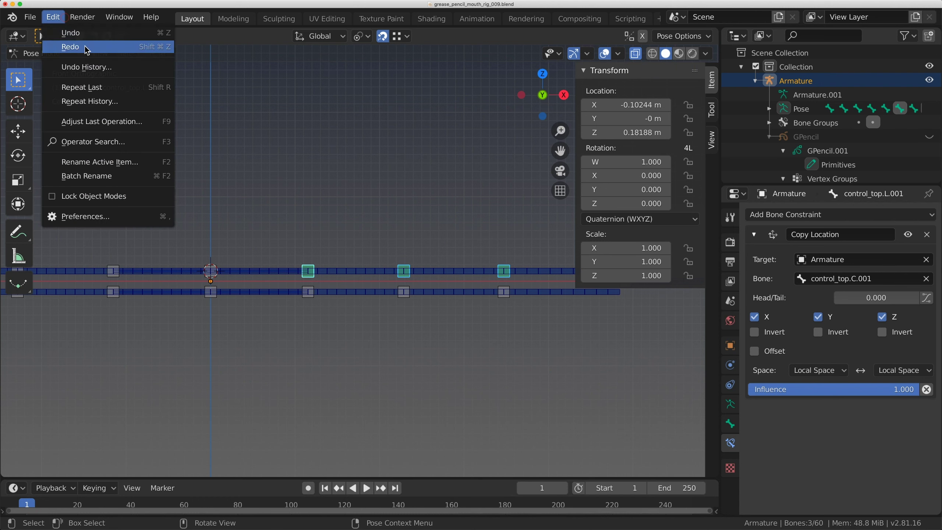
left_click(101, 219)
left_click(355, 77)
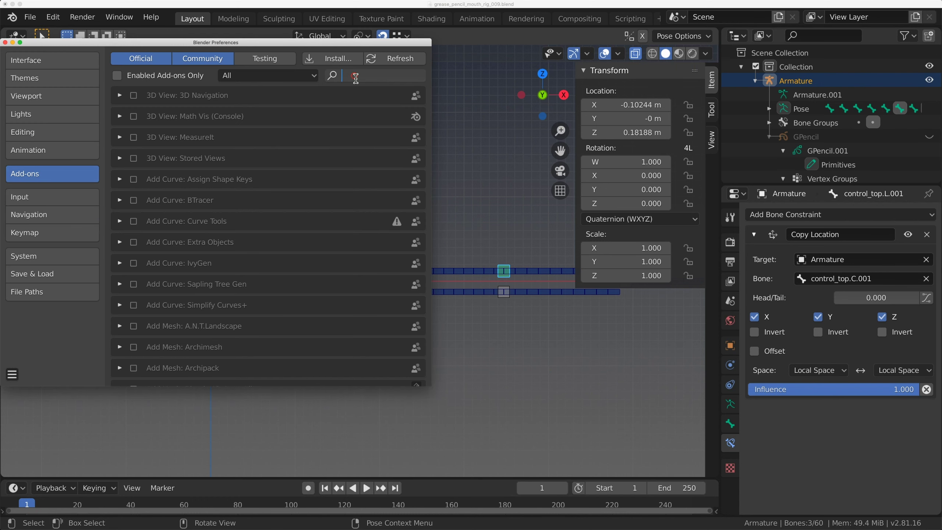
type("copy")
left_click(267, 262)
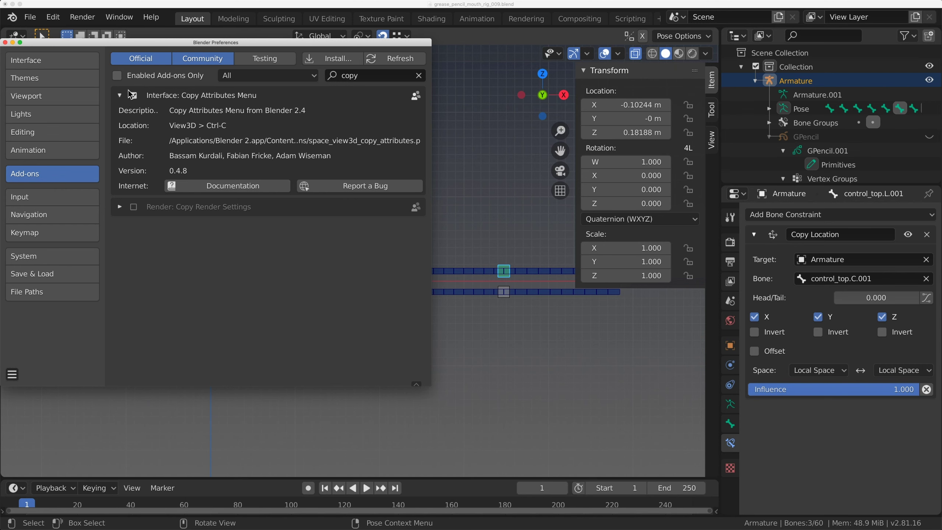
left_click(454, 95)
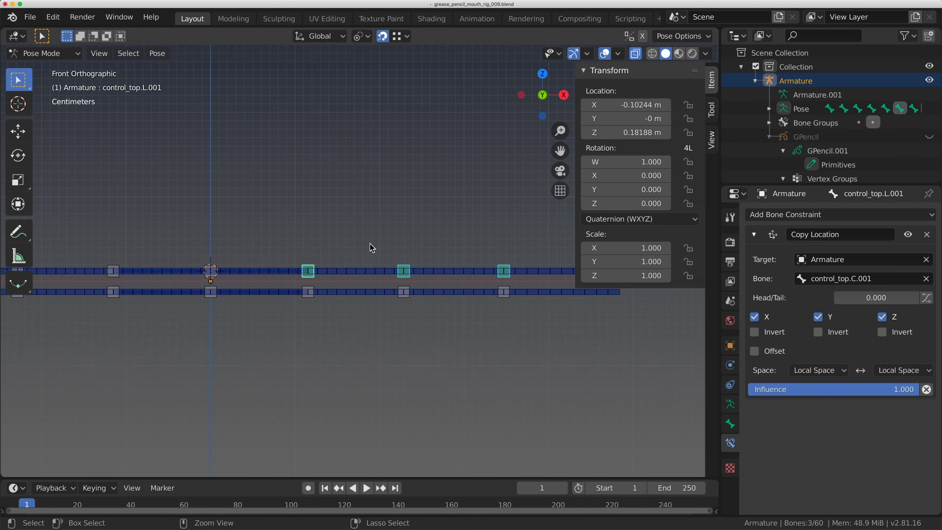
key("ctrl+c")
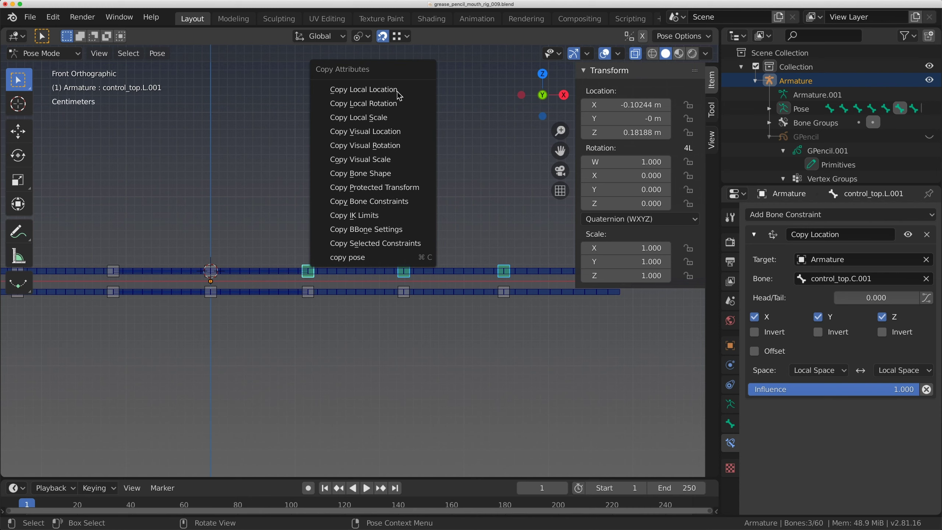
Raise the centre upper-lip control vertically along Z.
left_click(214, 268)
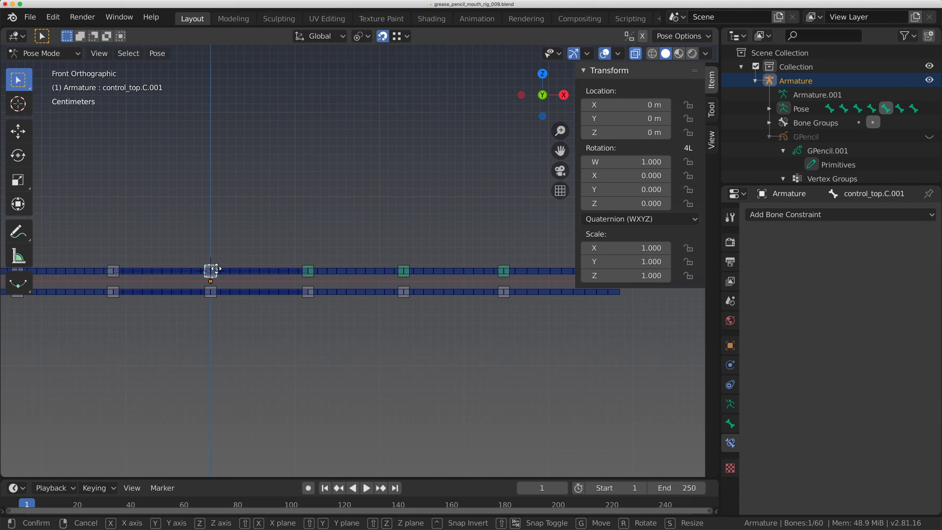
key("g")
key("z")
left_click(219, 174)
scroll(393, 227, "down", 3)
scroll(393, 225, "up", 1)
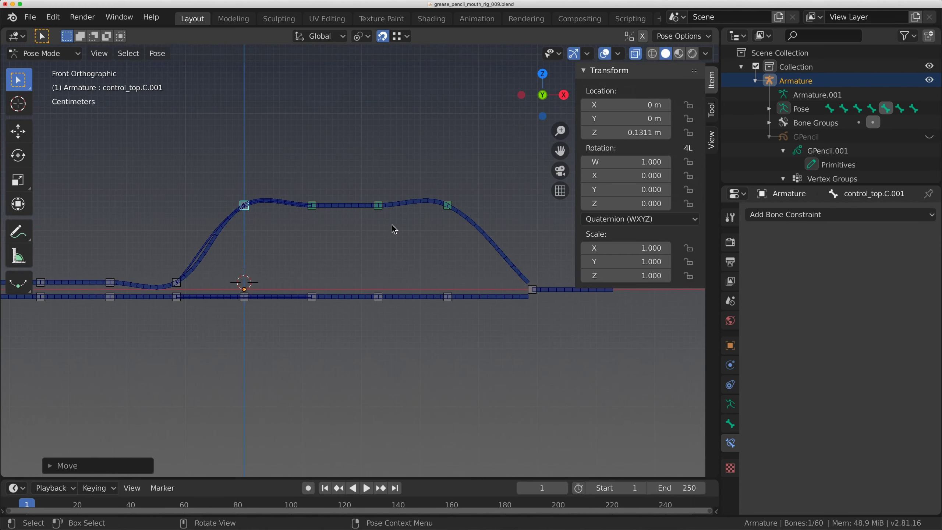
Lower control_top.L.003's Copy Location influence and set control_top.L.002's to 0.778.
left_click(453, 204)
left_click_drag(883, 391, 810, 391)
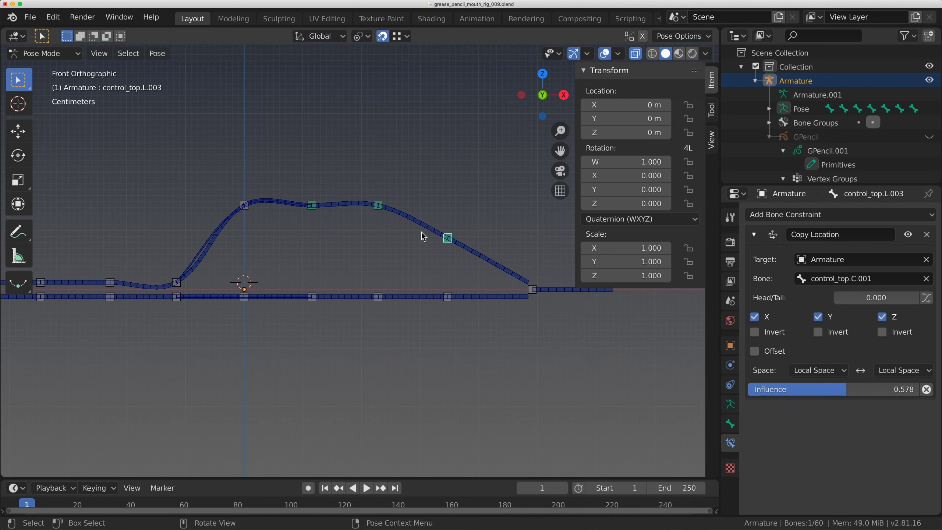
left_click(387, 207)
left_click(378, 205)
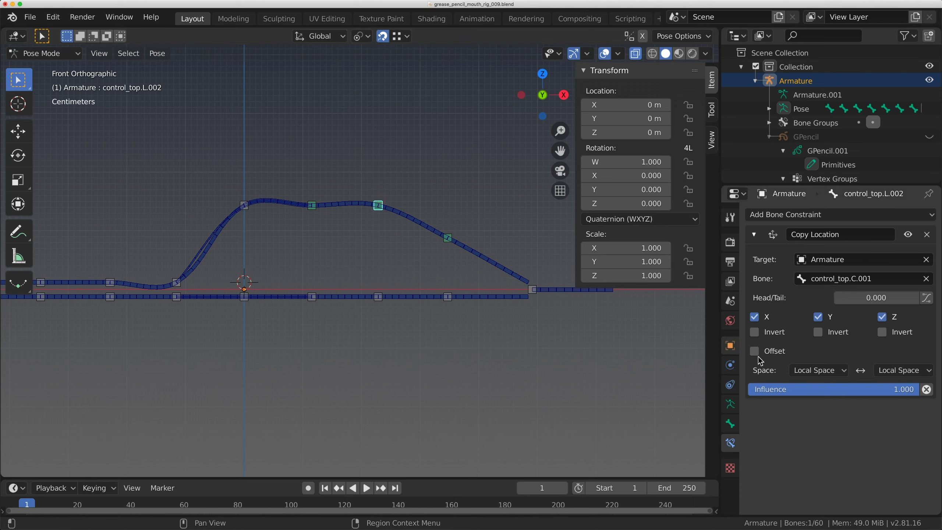
left_click_drag(873, 389, 823, 389)
left_click(447, 246)
Turn on Offset for control_top.L.001's constraint, zero its location, and adjust its influence.
left_click(313, 205)
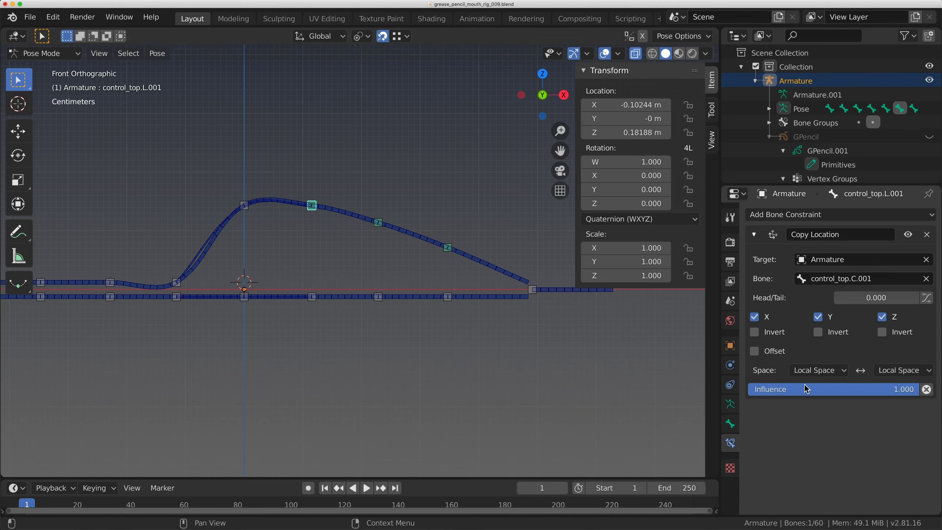
mouse_move(887, 389)
left_mouse_down()
mouse_move(751, 389)
mouse_move(893, 380)
left_mouse_up()
left_click(754, 350)
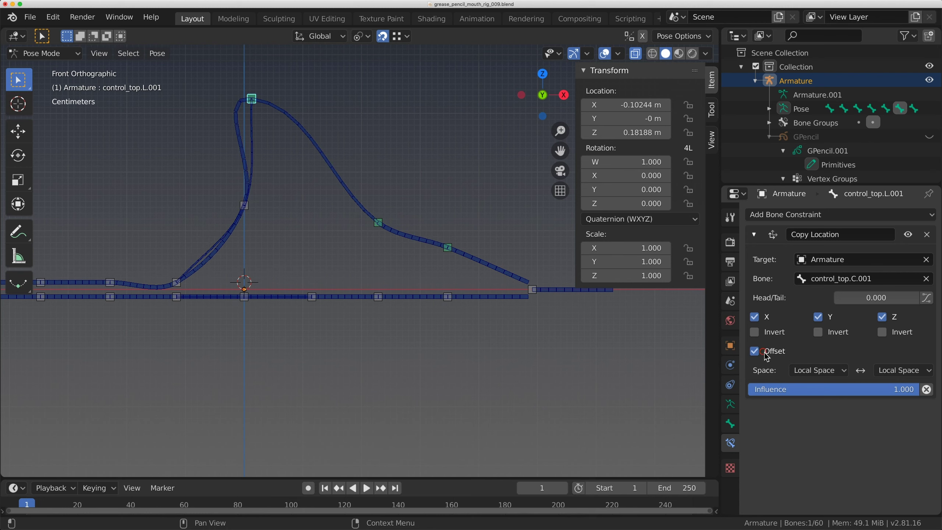
left_click_drag(627, 132, 631, 105)
type("0")
key("Return")
middle_click_drag(608, 315, 637, 308, "shift")
mouse_move(880, 393)
left_mouse_down()
mouse_move(859, 393)
mouse_move(875, 389)
left_mouse_up()
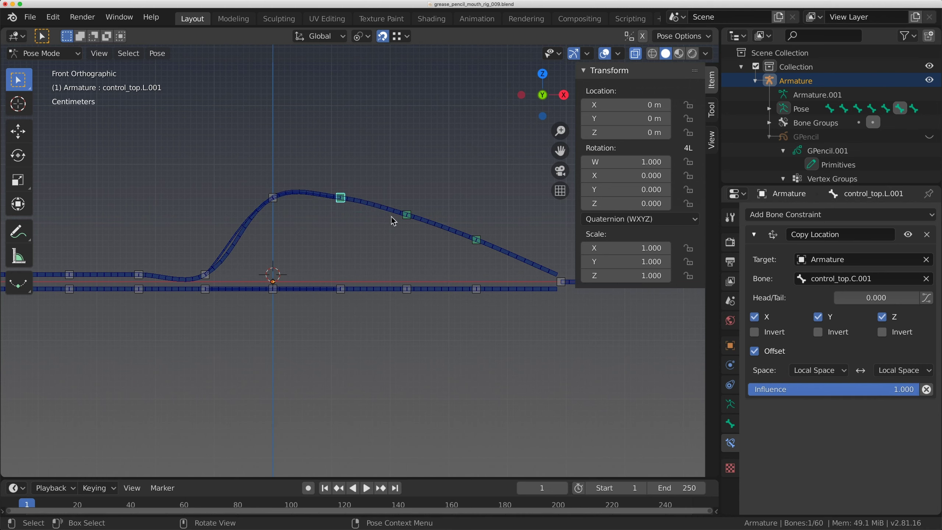
left_click(272, 196)
Raise the centre upper-lip control vertically along Z.
key("g")
key("z")
left_click(283, 198)
middle_click_drag(212, 262, 254, 266, "shift")
Copy control_top.L.001's Copy Location constraint onto control_top.R.001.
left_click(247, 279)
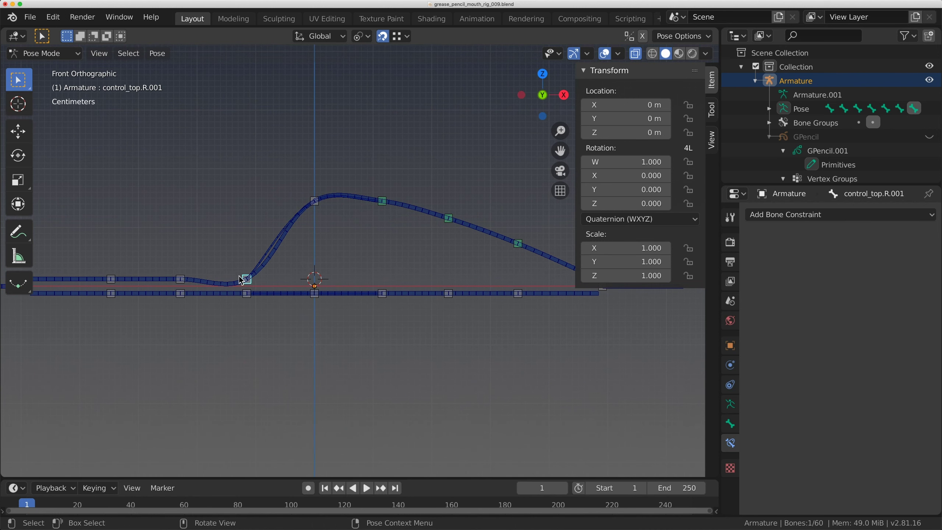
left_click(378, 206, "shift")
key("ctrl+c")
left_click(376, 208)
left_click(386, 243)
middle_click_drag(229, 267, 255, 282, "shift")
Copy control_top.L.002's Copy Location constraint onto control_top.R.002.
left_click(255, 281)
scroll(323, 229, "right", 5, "shift")
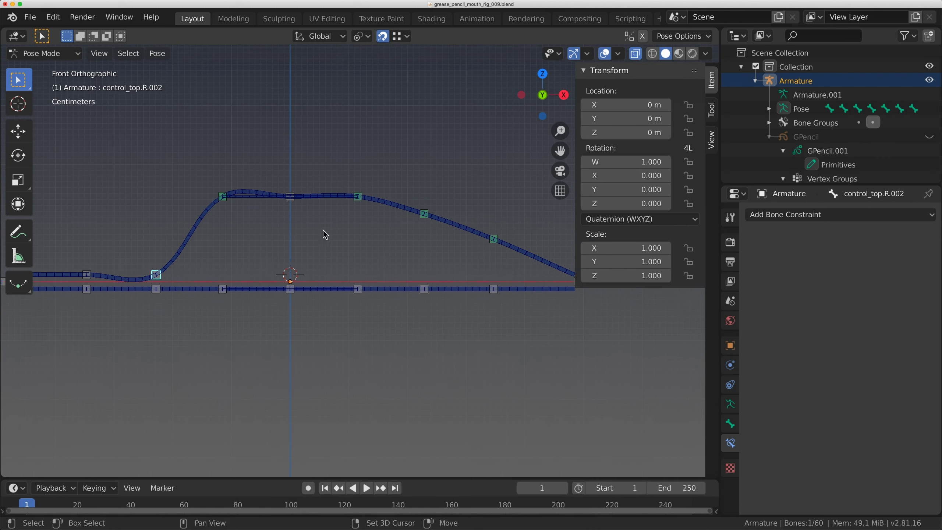
left_click(423, 222, "shift")
key("ctrl+c")
left_click(398, 222)
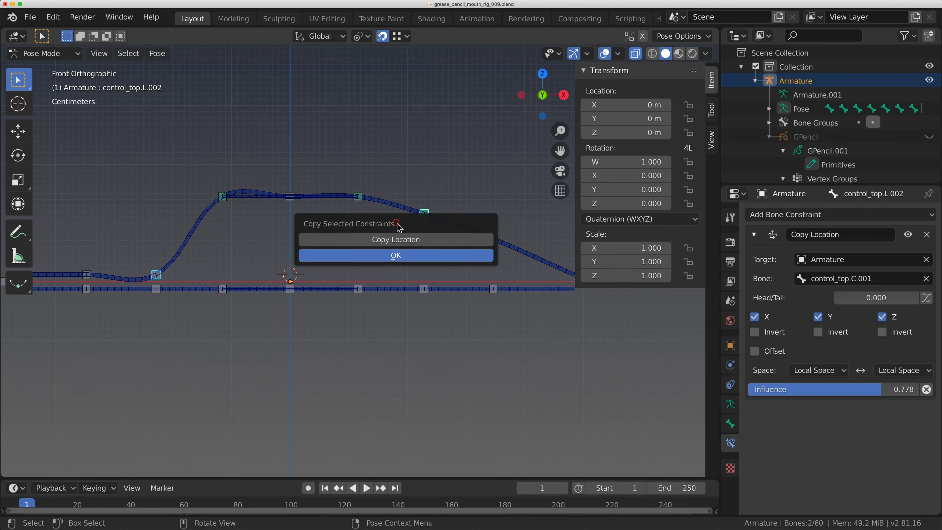
left_click(401, 255)
scroll(283, 255, "left", 5, "ctrl")
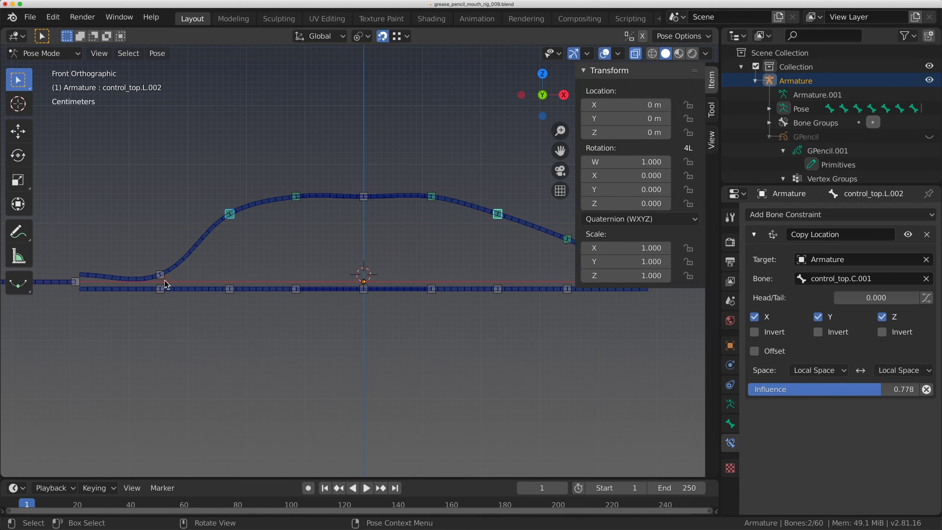
Copy control_top.L.003's Copy Location constraint onto control_top.R.003.
left_click(165, 279)
scroll(308, 228, "right", 5, "ctrl")
scroll(309, 229, "right", 2, "ctrl")
left_click(481, 245, "shift")
key("ctrl+c")
left_click(483, 244)
left_click(481, 274)
scroll(359, 200, "left", 5, "ctrl")
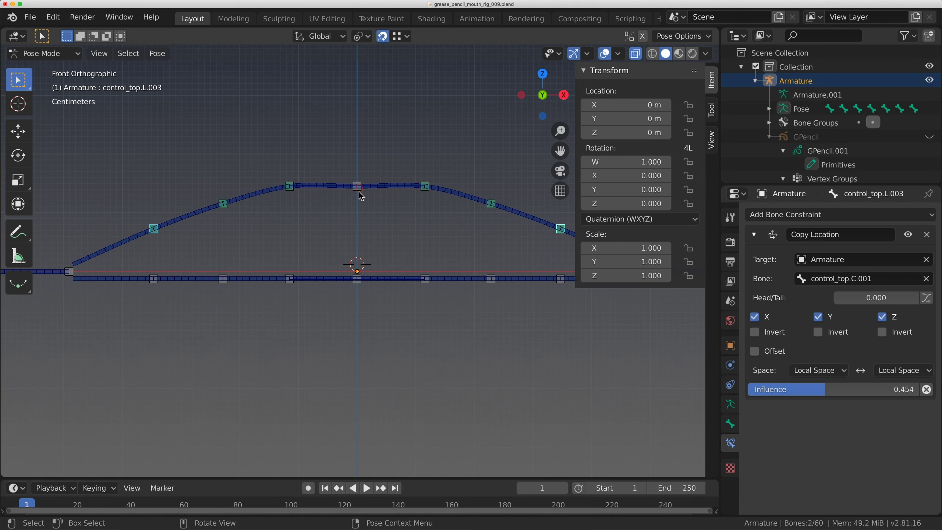
Raise the centre upper-lip control higher along Z to test the arc.
left_click(360, 191)
scroll(382, 201, "down", 2)
key("g")
key("z")
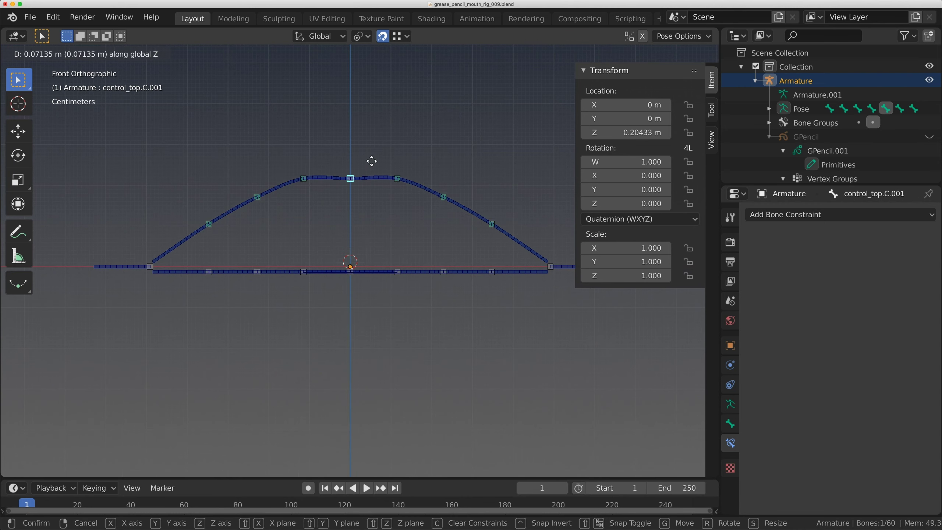
left_click(377, 127)
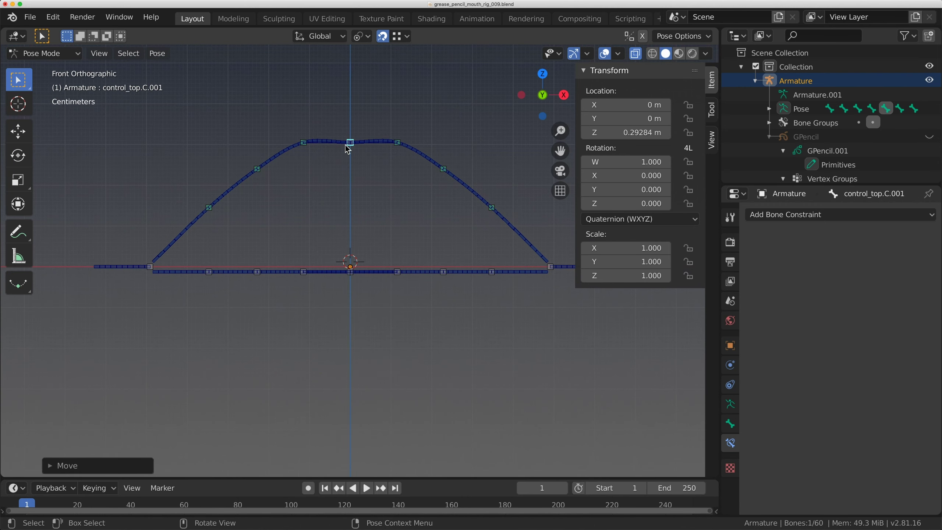
Set the Copy Location influence of control_top.L.001 and control_top.R.001 to 0.94.
left_click(395, 147)
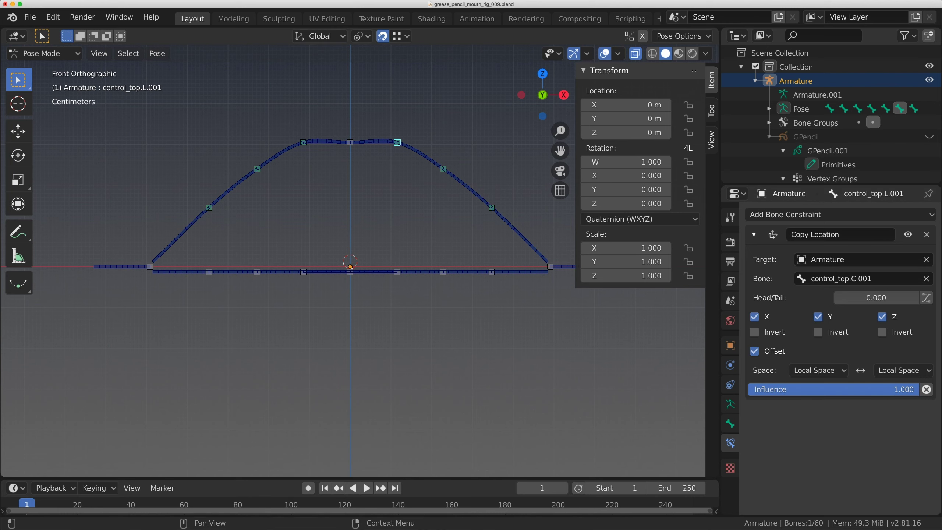
left_click(896, 393)
type(".94")
key("Return")
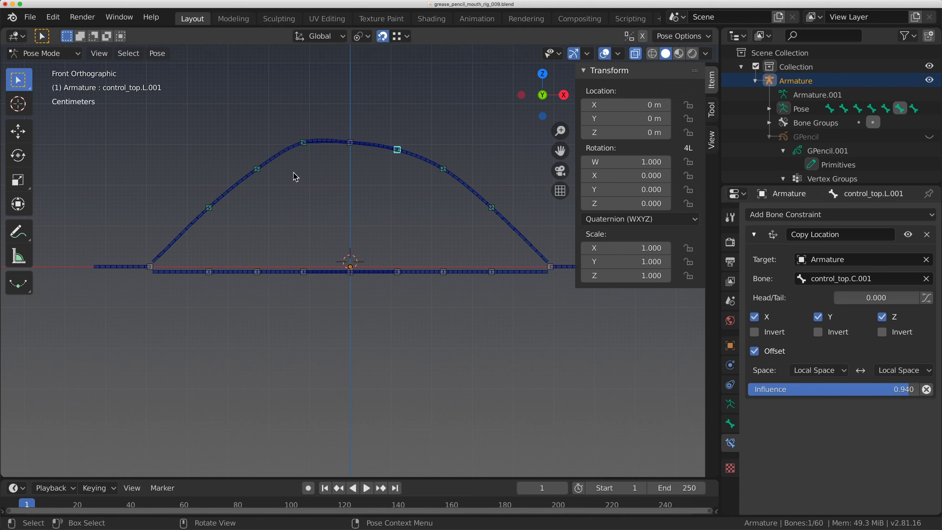
left_click(303, 141)
left_click(881, 387)
type(".94")
key("Return")
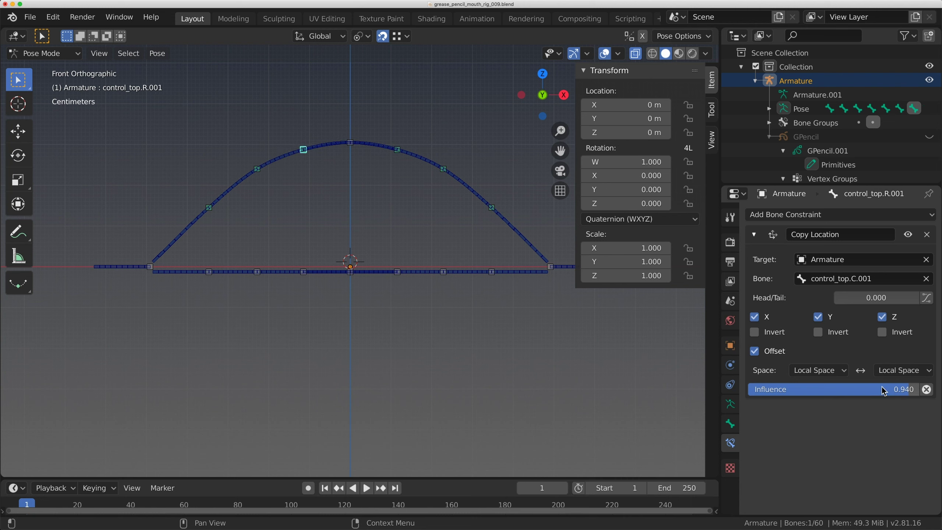
Lower the centre upper-lip control along Z to 0.14653 m.
left_click(350, 140)
key("g")
key("z")
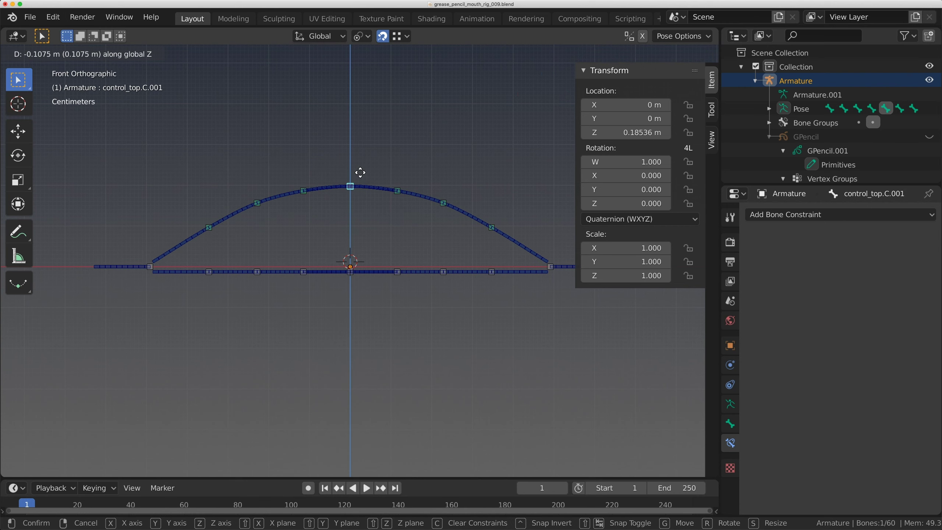
left_click(359, 182)
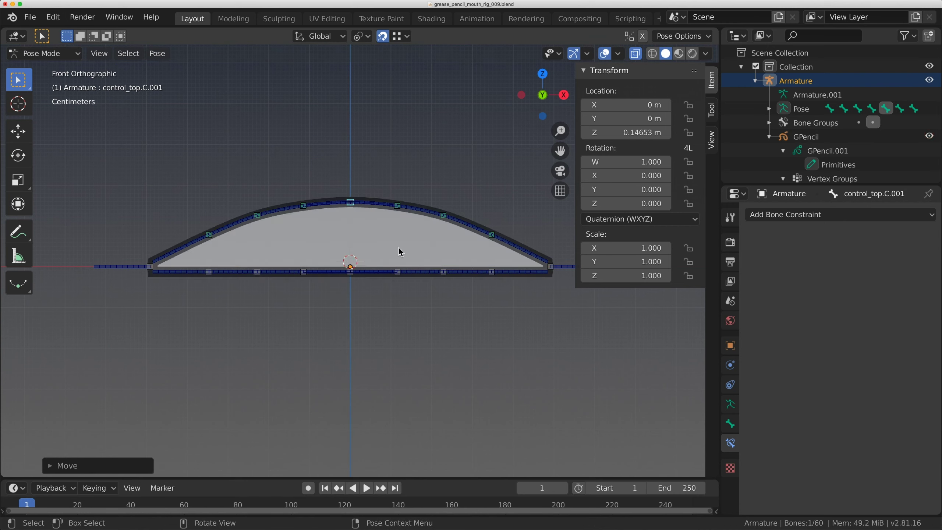
Test-move the centre control and control_top.L.002, then undo the L.002 Offset change.
key("g")
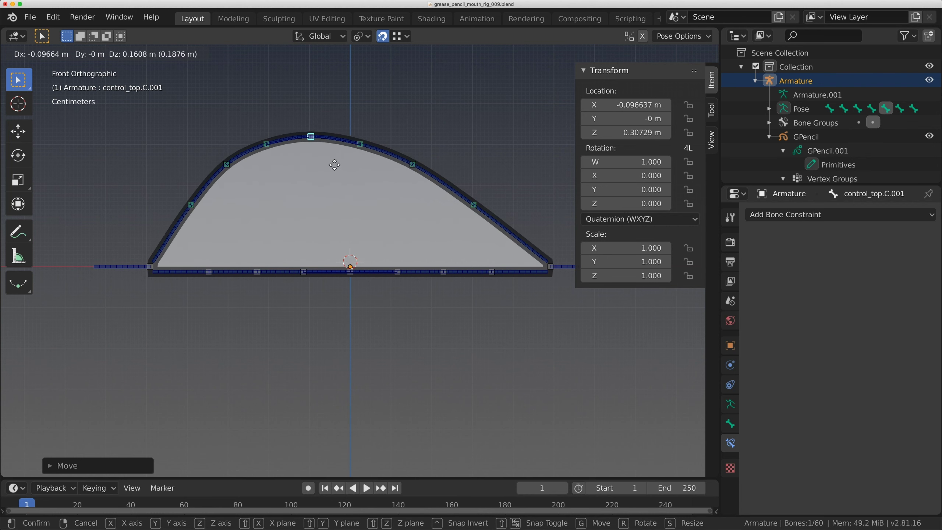
left_click(337, 166)
left_click(420, 168)
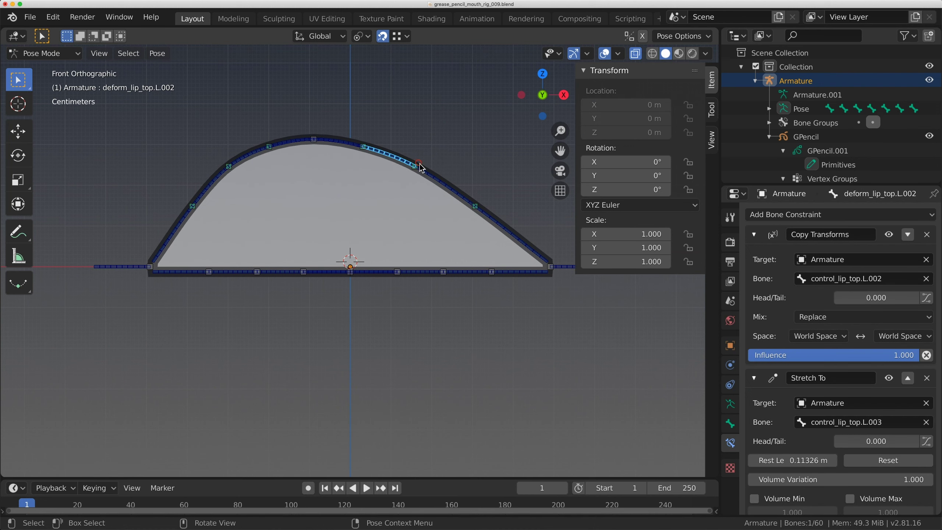
left_click(420, 167)
key("g")
left_click(453, 93)
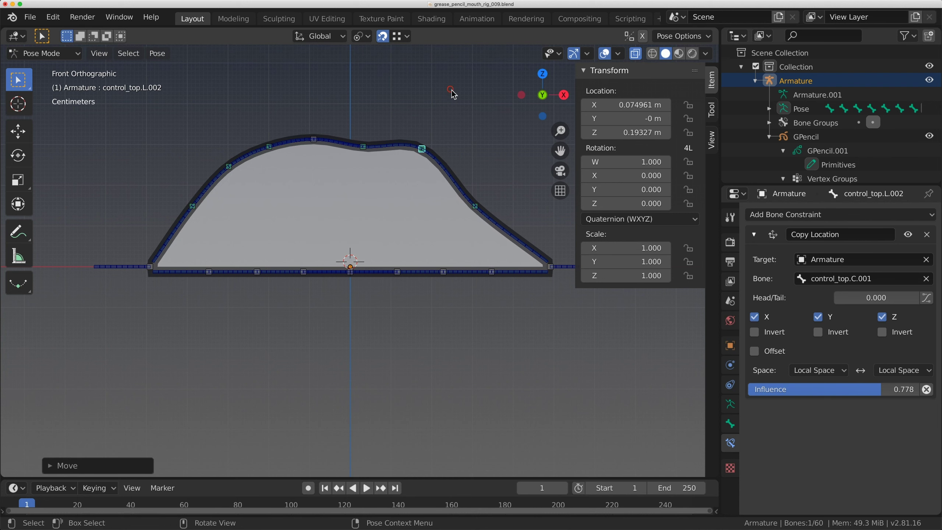
left_click(780, 351)
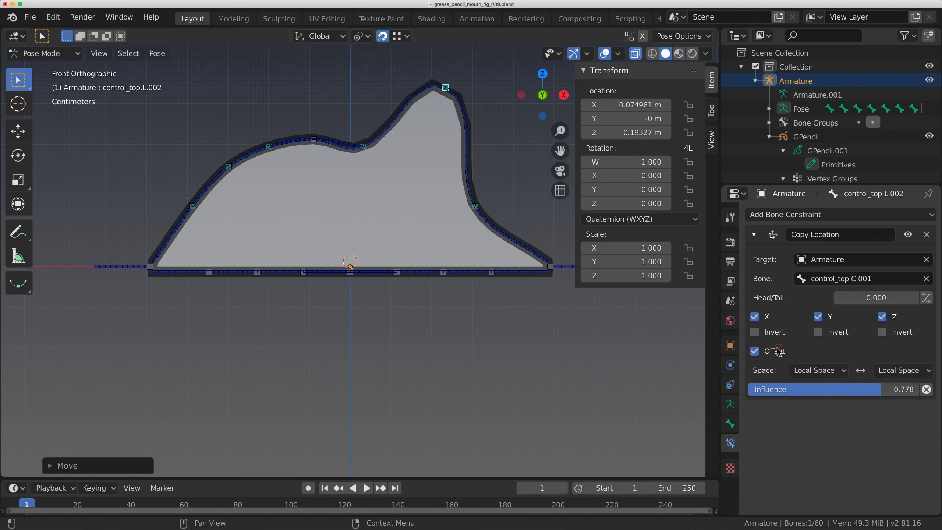
key("ctrl+z")
key("ctrl+z")
Hide the GPencil drawing and turn on Offset for a right upper-lip control's constraint.
left_click(479, 208)
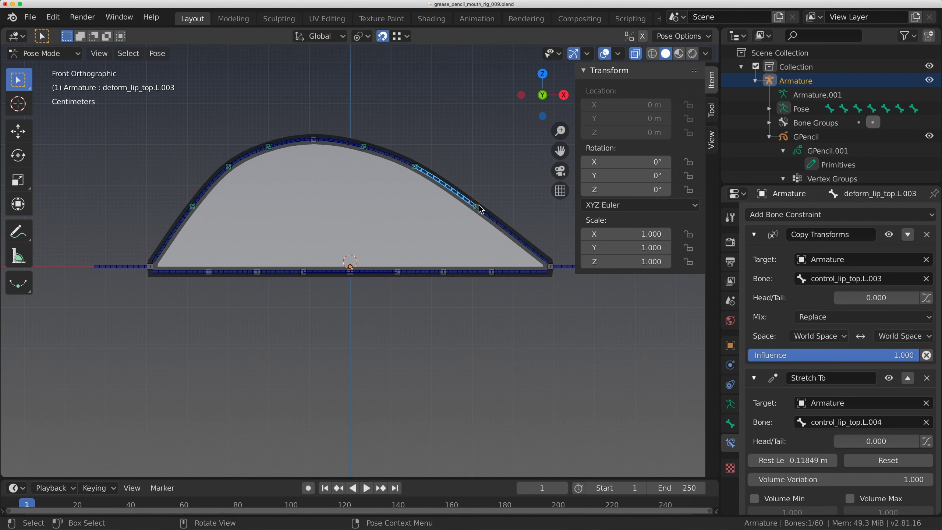
left_click(479, 206)
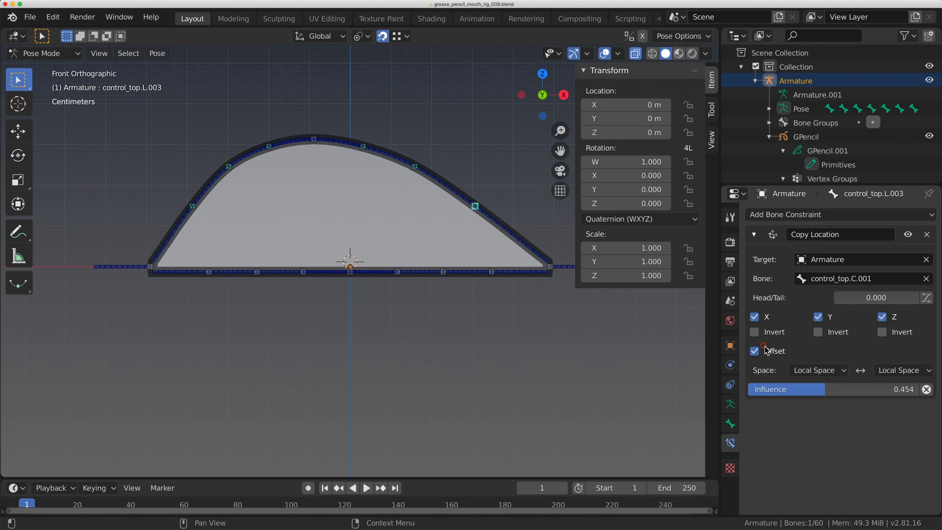
left_click(362, 149)
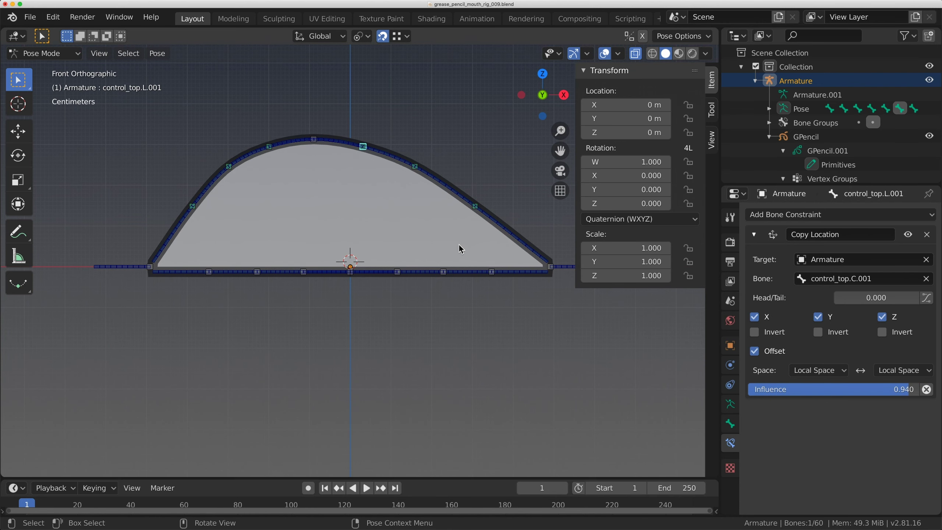
left_click(270, 150)
left_click(270, 150)
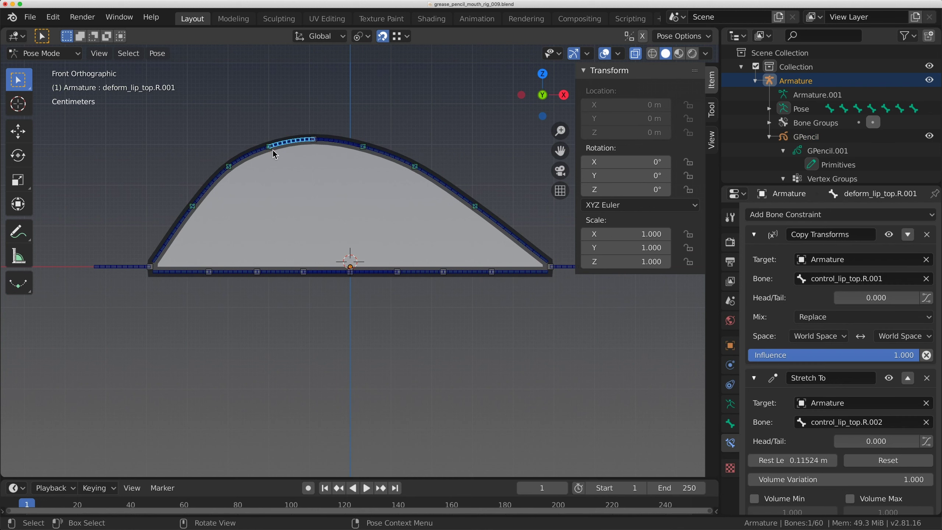
left_click(271, 150)
left_click(929, 136)
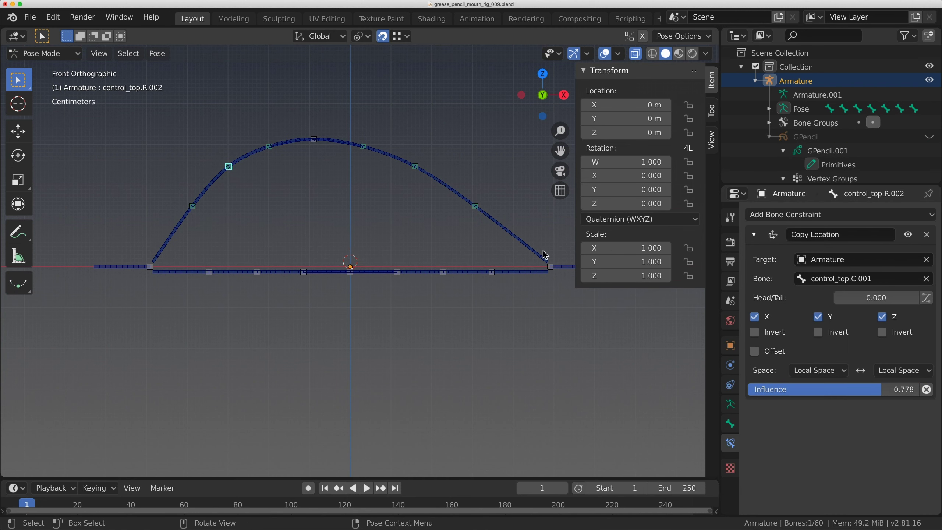
left_click(755, 350)
left_click(196, 213)
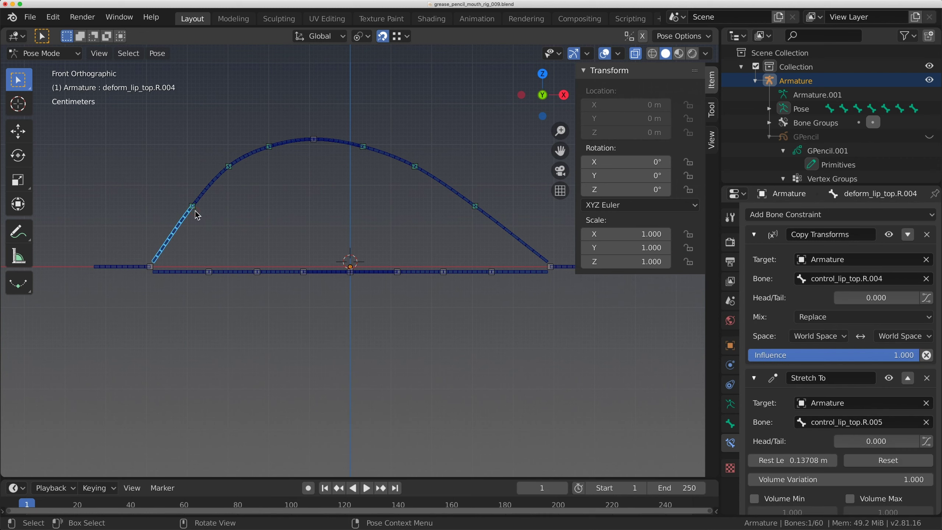
left_click(196, 212)
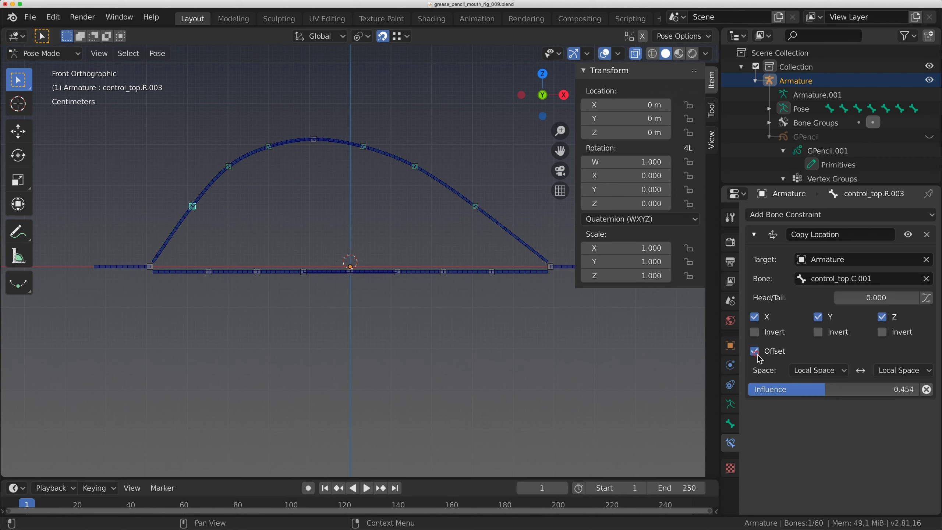
Show the Outliner's viewport and selectable columns and make the GPencil mouth visible.
left_click(906, 36)
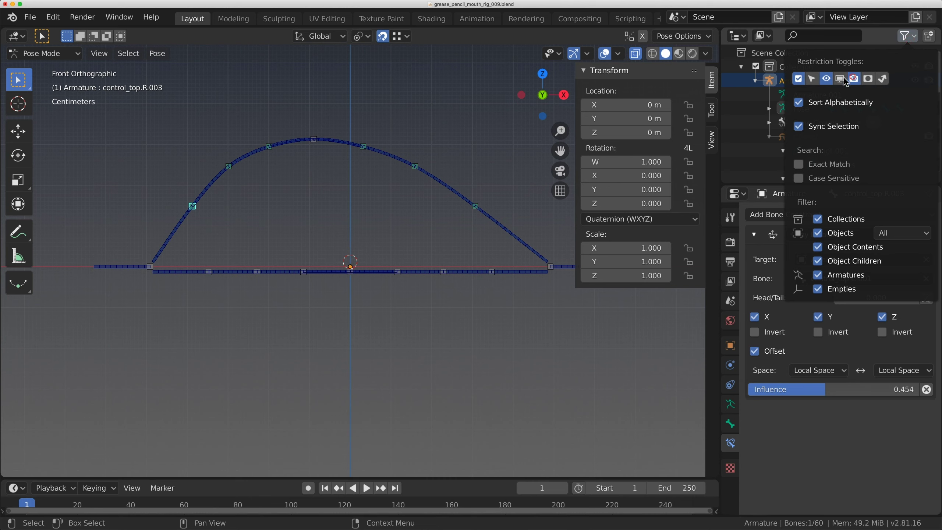
left_click_drag(852, 78, 814, 79)
left_click(900, 137)
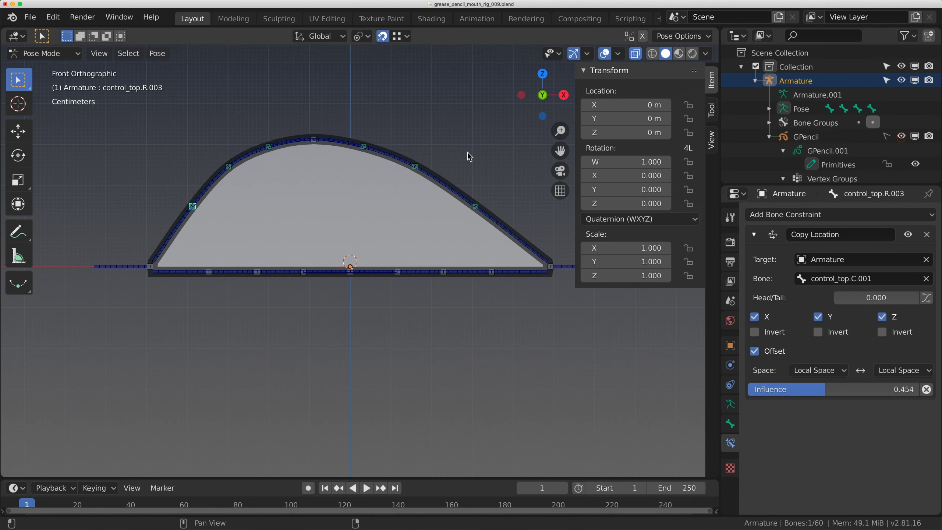
Test-move control_top.C.001, clear its location with Alt+G, then pick control_top.L.001 as source.
left_click(314, 142)
left_click(314, 144)
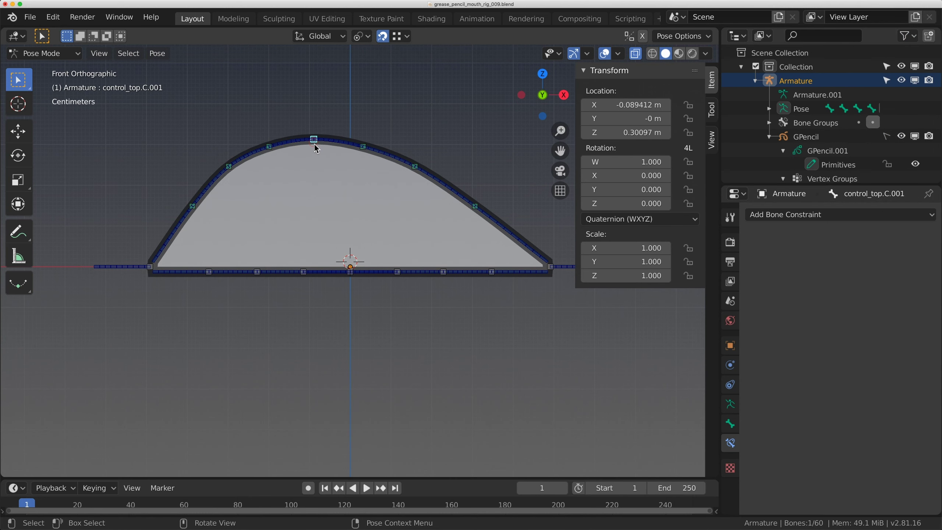
key("g")
left_click(371, 237)
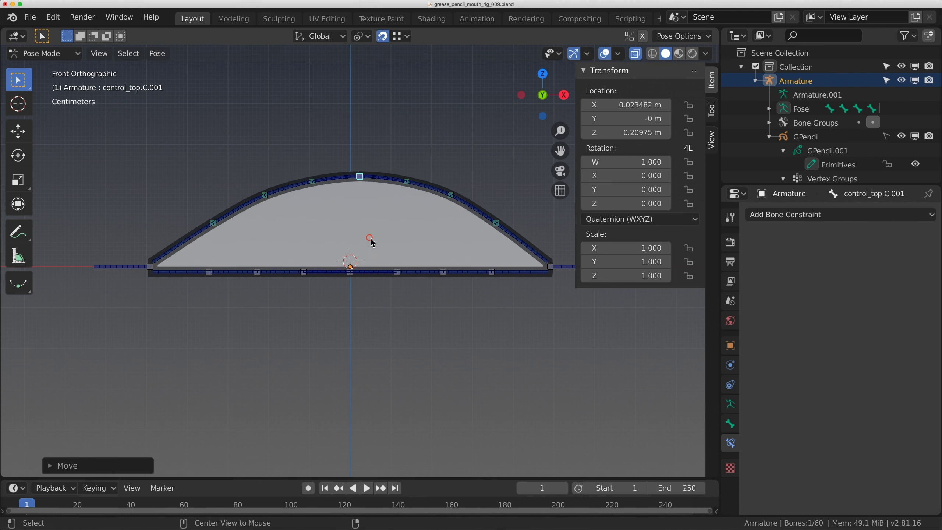
key("alt+g")
scroll(382, 246, "up", 4)
middle_click_drag(371, 173, 355, 296, "shift")
scroll(355, 296, "up", 2)
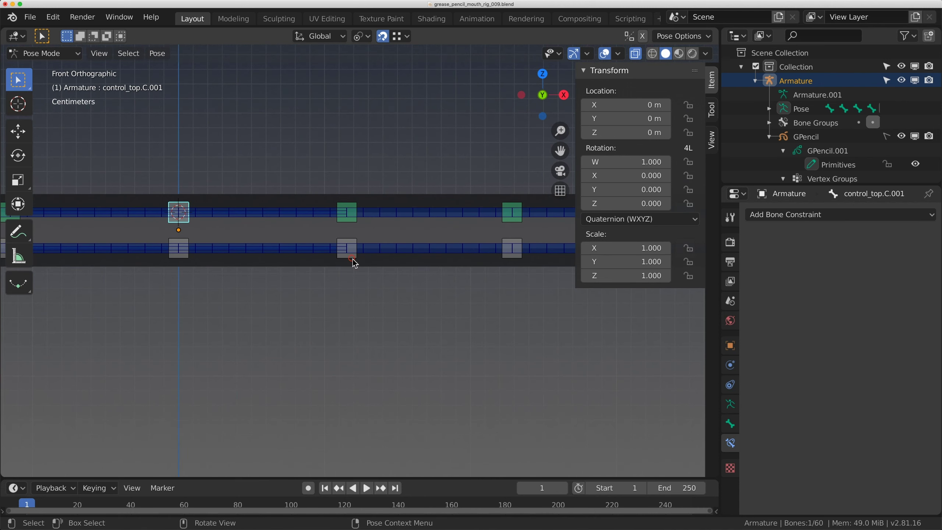
left_click(354, 225, "shift")
Copy control_top.L.001's Copy Location constraint onto its lower-lip counterpart.
key("ctrl+c")
left_click(354, 226)
left_click(360, 241)
left_click(361, 254)
middle_click_drag(522, 254, 355, 263, "shift")
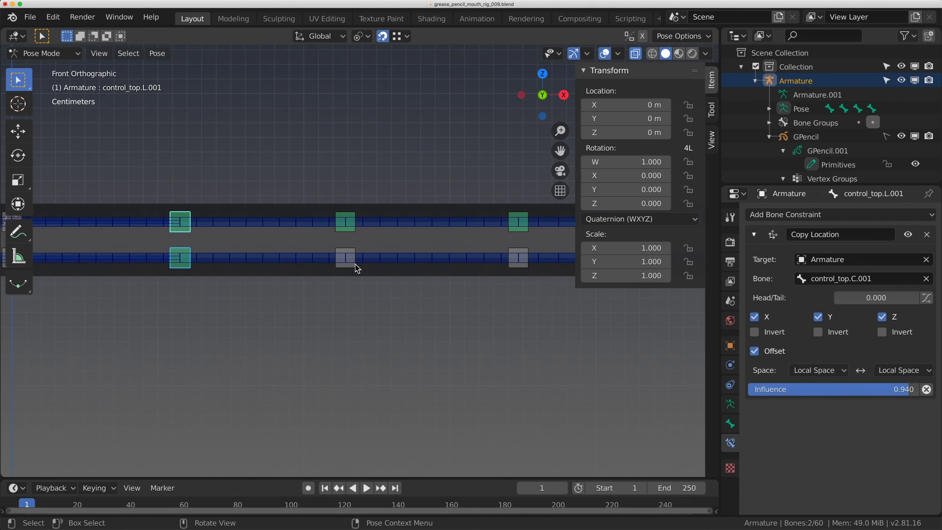
Copy control_top.L.002's Copy Location constraint onto control_bot.L.002.
left_click(355, 264)
left_click(353, 234, "shift")
key("ctrl+c")
left_click(355, 237)
left_click(359, 249)
left_click(413, 271)
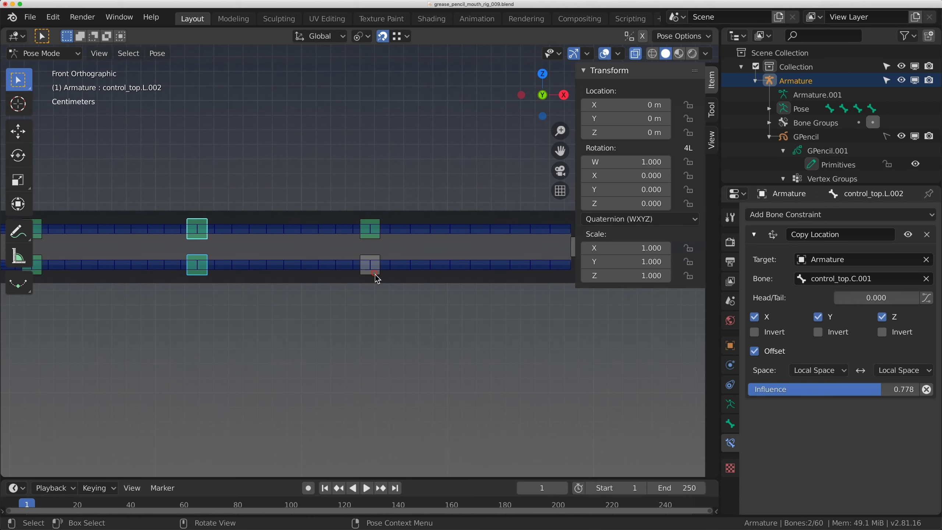
Copy control_top.L.003's Copy Location constraint onto control_bot.L.003.
left_click(368, 264)
left_click(380, 240, "shift")
key("ctrl+c")
left_click(380, 240)
left_click(379, 256)
left_click(372, 273)
Copy control_top.R.001's Copy Location constraint onto control_bot.R.001.
scroll(317, 286, "up", 4)
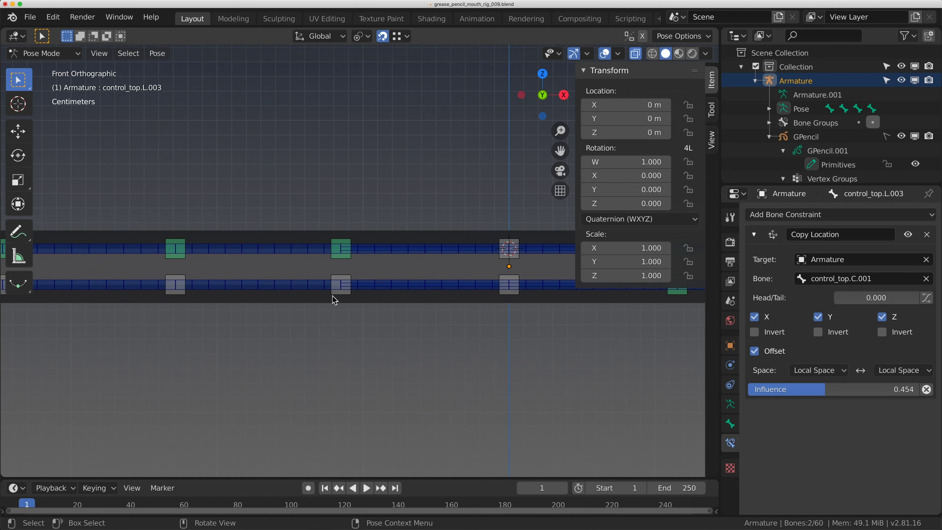
left_click(338, 270)
left_click(339, 259, "shift")
key("ctrl+c")
left_click(340, 261)
left_click(338, 277)
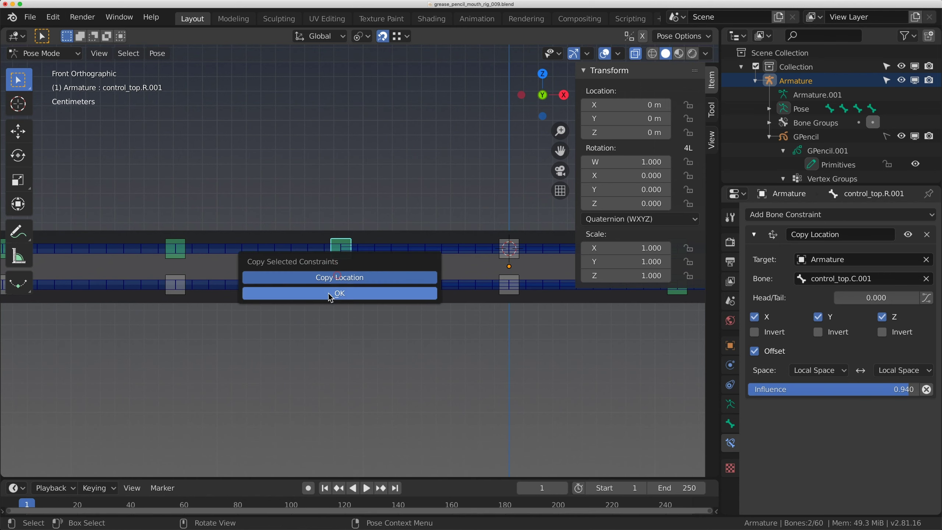
left_click(326, 293)
Select the lower-lip control control_bot.R.002.
middle_click_drag(204, 276, 401, 275, "shift")
left_click(367, 296)
left_click(370, 299)
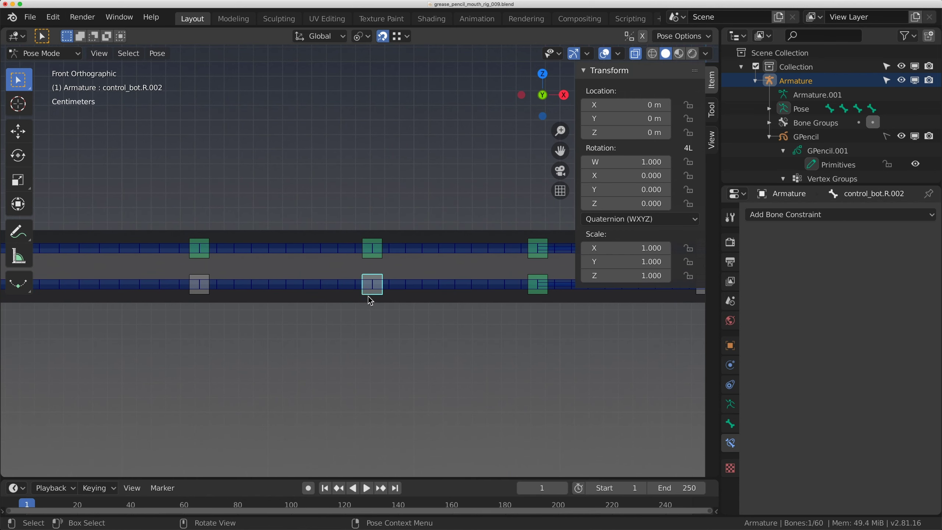
Copy the Copy Location constraint from the upper controls onto control_bot.R.002 and control_bot.R.003.
left_click(372, 260, "shift")
key("ctrl+c")
left_click(373, 259)
left_click(363, 293)
left_click(326, 255, "shift")
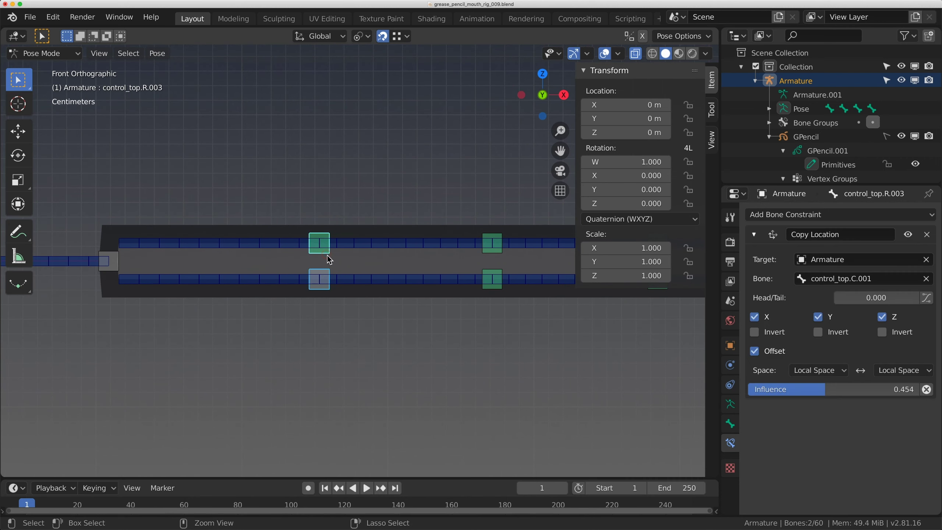
key("ctrl+c")
left_click(328, 259)
left_click(331, 272)
left_click(335, 285)
Select control_bot.C.001 and copy its name from the Bone properties.
middle_click_drag(445, 276, 272, 253, "shift")
scroll(273, 258, "down", 4)
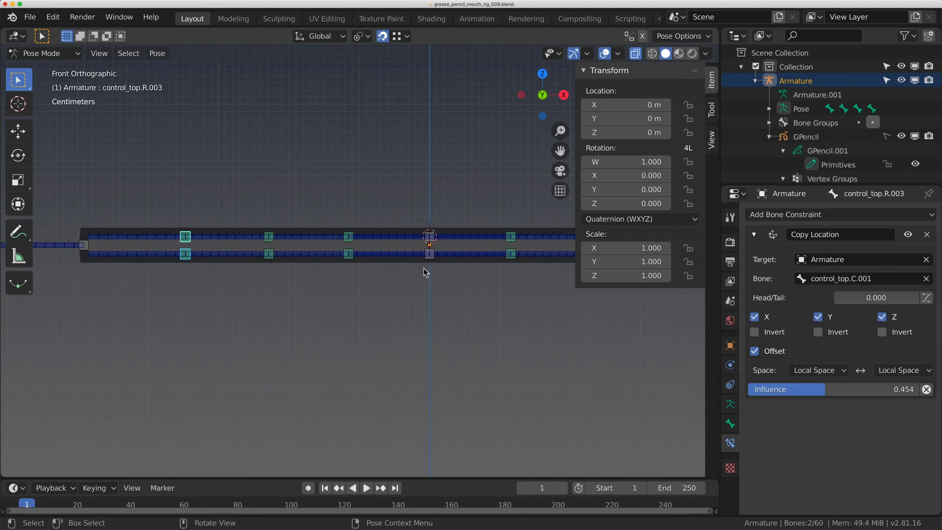
left_click(430, 256)
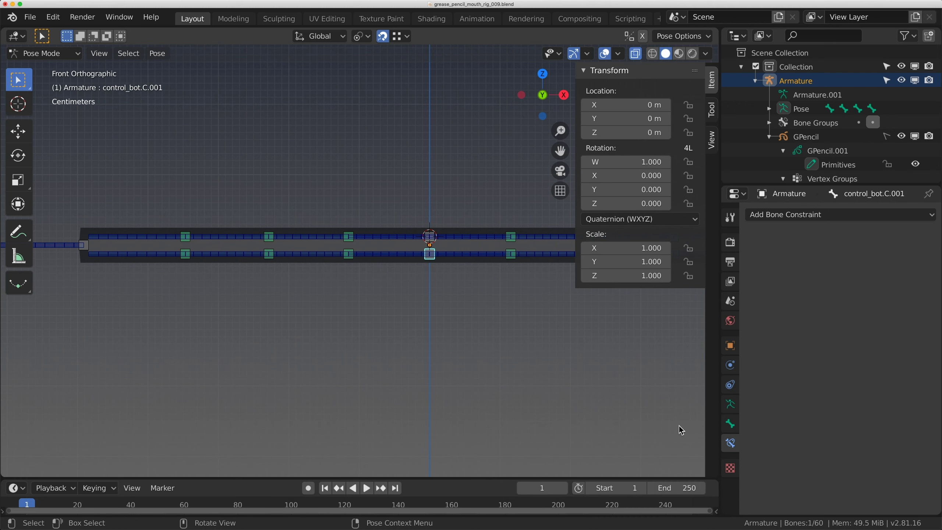
left_click(729, 424)
left_click(826, 217)
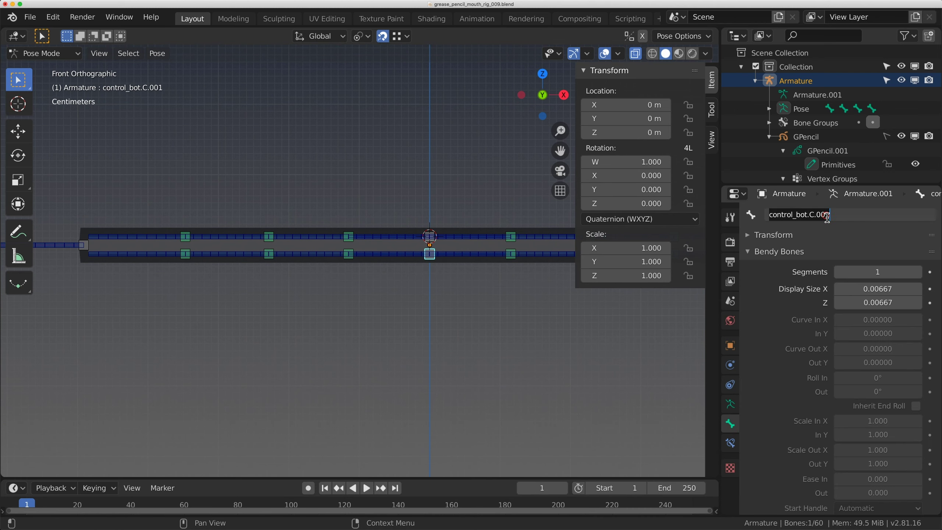
key("Return")
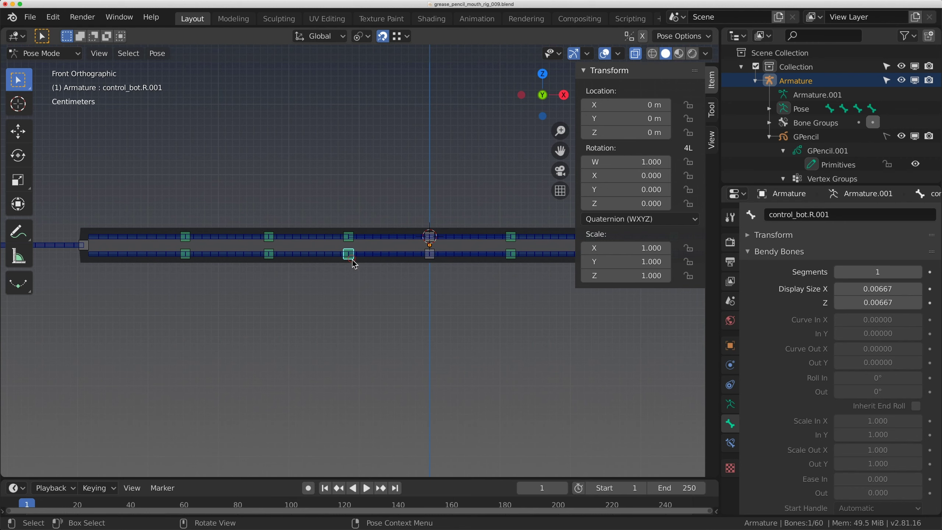
Retarget the Copy Location on control_bot.R.003 to bone control_bot.C.001.
left_click(348, 254)
left_click(730, 443)
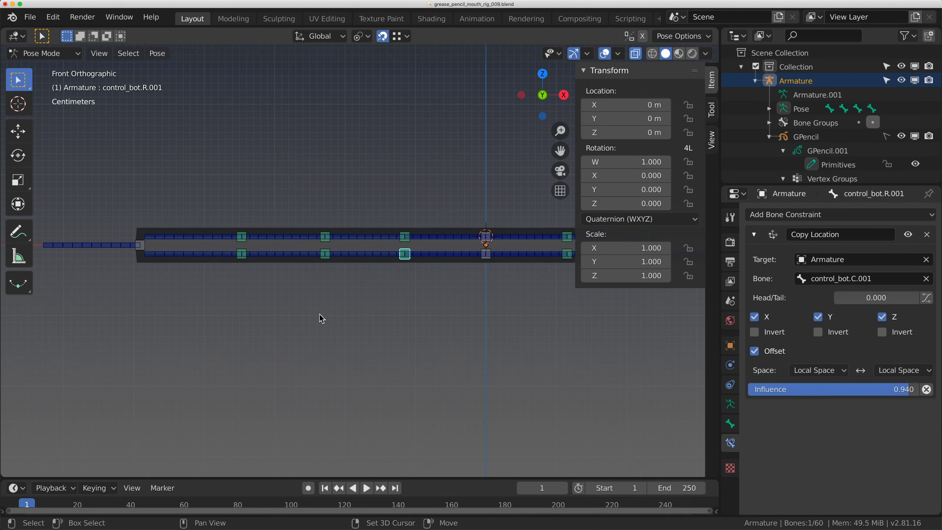
middle_click_drag(312, 312, 338, 315, "shift")
left_click(350, 257)
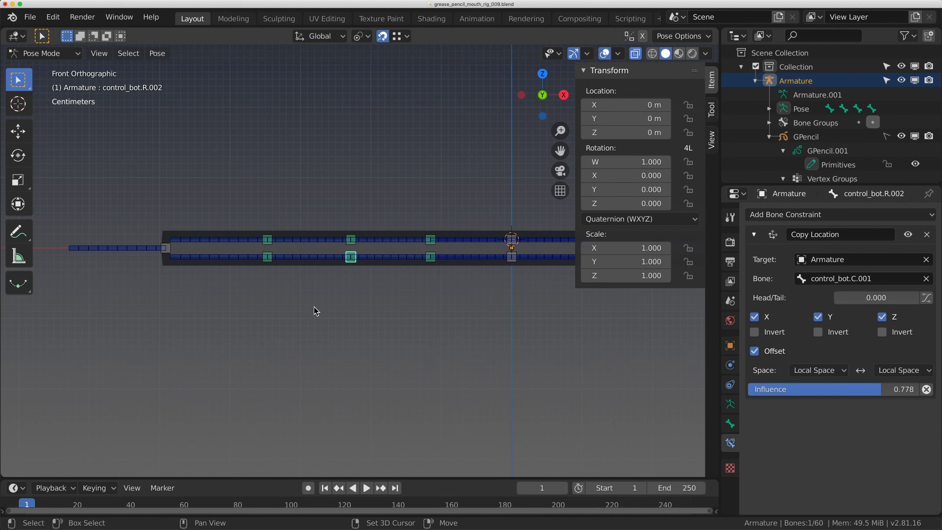
scroll(298, 256, "left", 2)
left_click(292, 259)
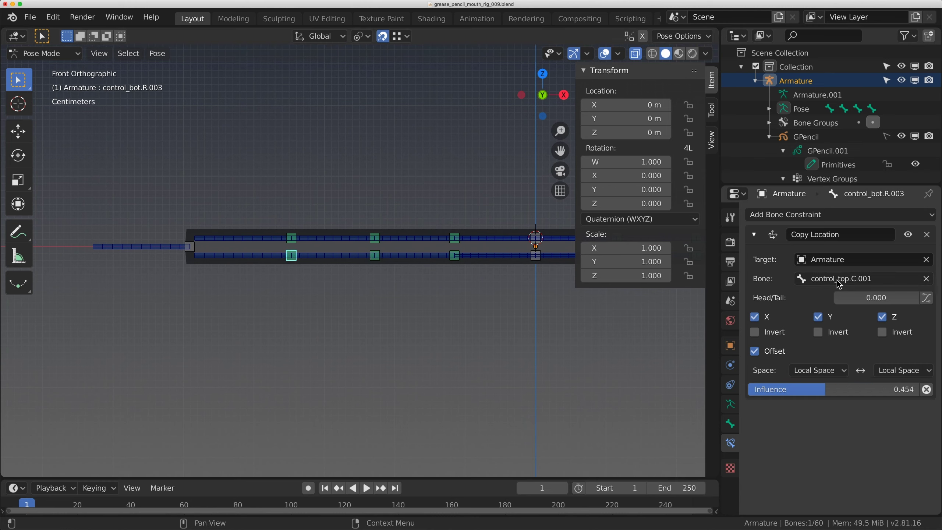
left_click(838, 280)
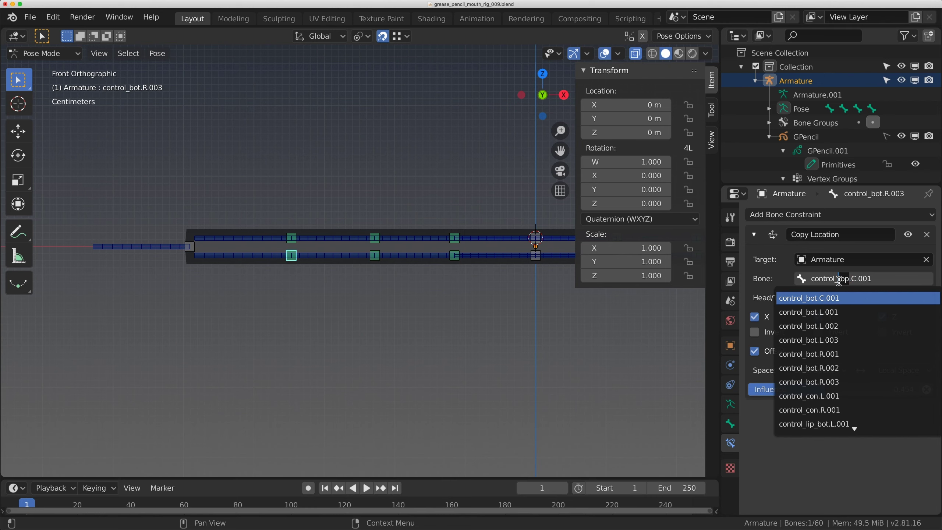
type("bot")
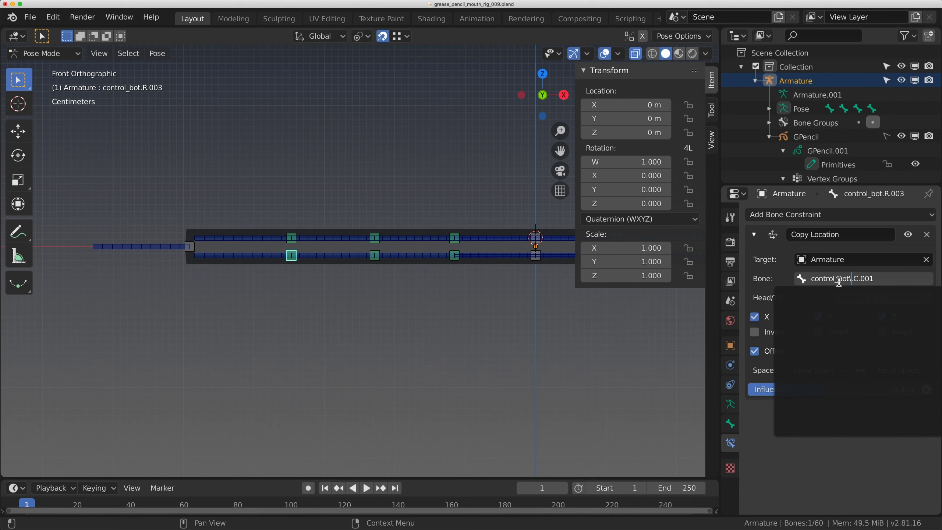
key("Return")
Paste control_bot.C.001 as the target on control_bot.L.001, then move on to control_bot.L.003.
scroll(471, 277, "right", 10, "shift")
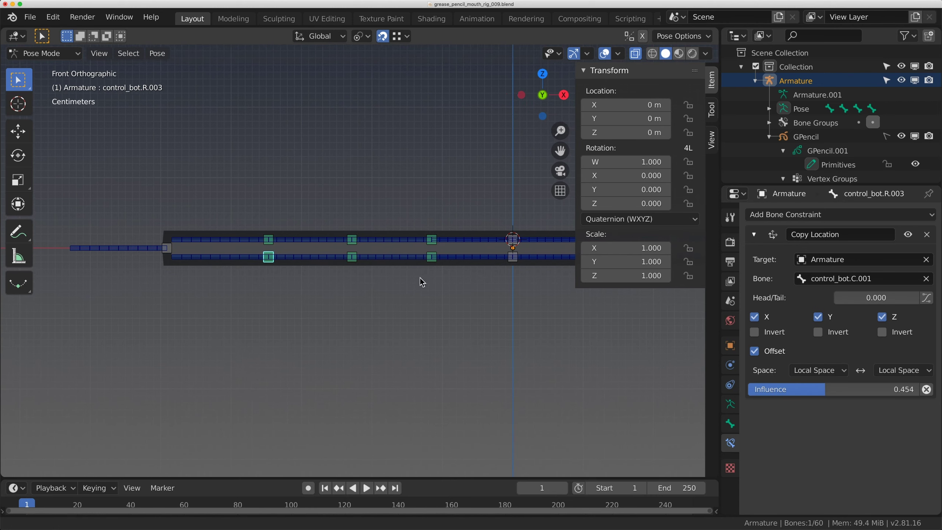
left_click(319, 261)
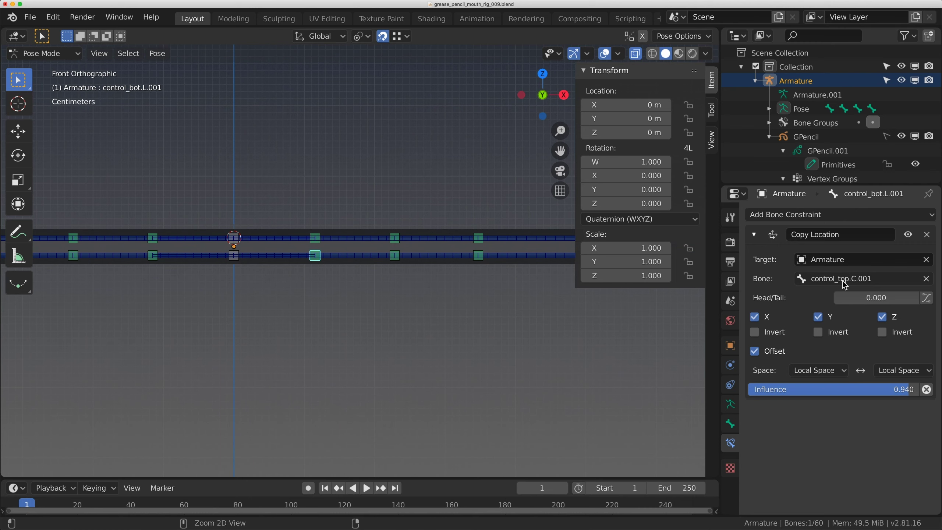
scroll(374, 260, "right", 1, "ctrl")
key("ctrl+v")
left_click(455, 260)
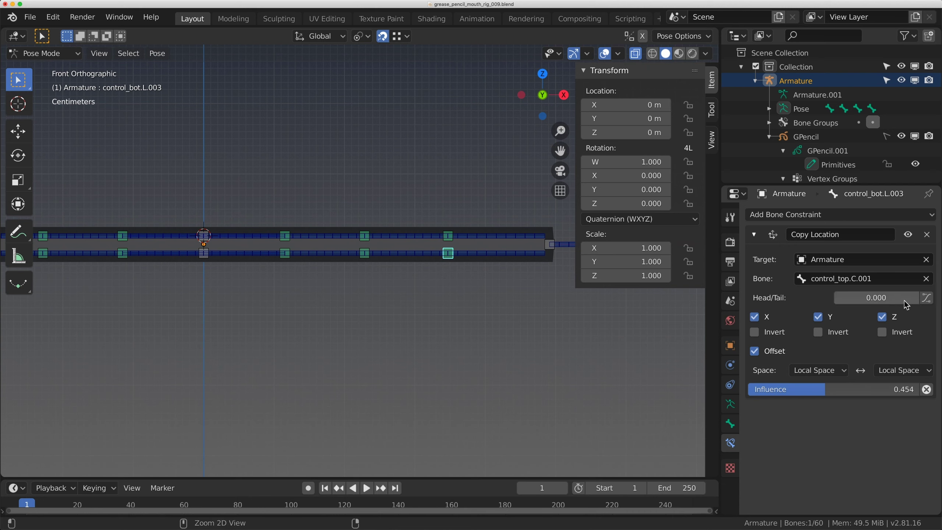
scroll(454, 316, "left", 4)
scroll(456, 320, "down", 1)
left_click(429, 243)
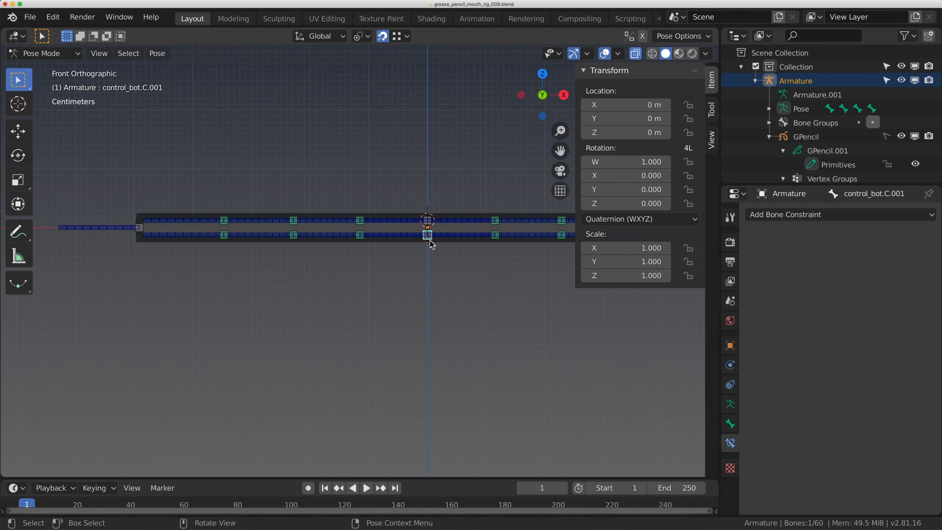
key("g")
key("z")
left_click(437, 335)
left_click(429, 226)
left_click(428, 226)
middle_click_drag(453, 230, 406, 294, "shift")
scroll(407, 294, "down", 3)
key("g")
key("z")
left_click(414, 230)
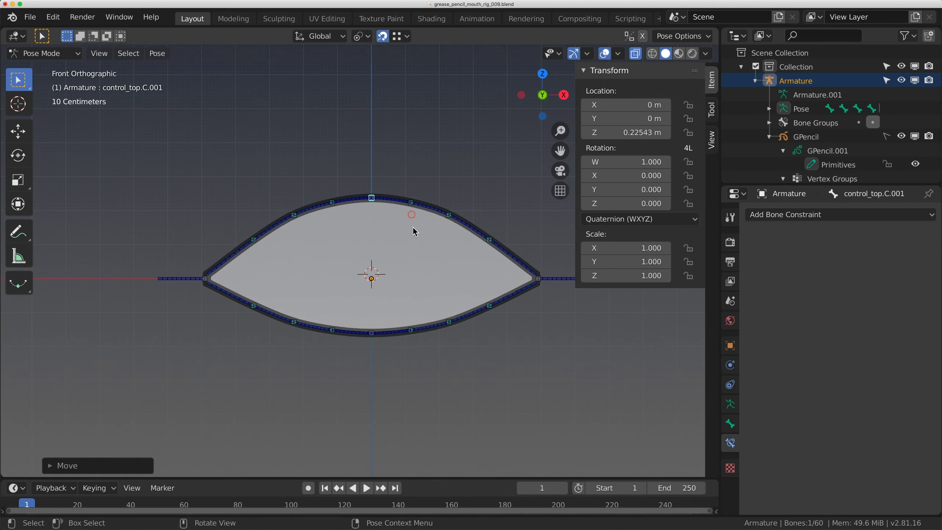
key("a")
key("alt+g")
scroll(311, 270, "up", 4)
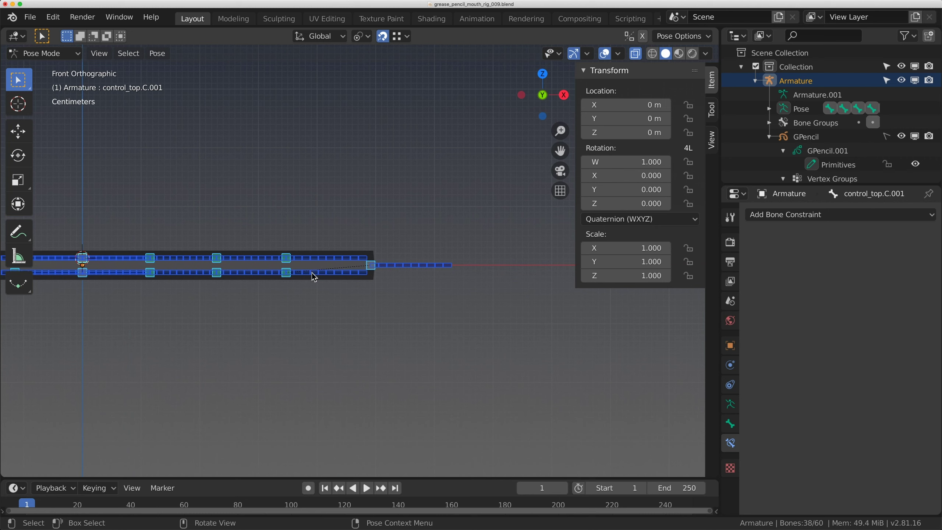
left_click(431, 259)
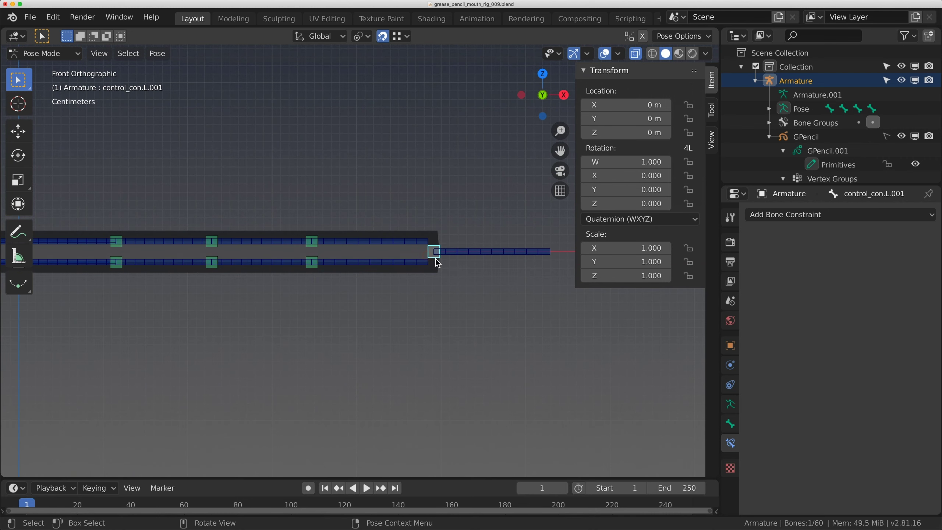
key("g")
left_click(524, 172)
scroll(362, 220, "down", 2)
middle_click_drag(376, 231, 423, 287, "shift")
key("g")
left_click(454, 261)
key("alt+g")
middle_click_drag(473, 330, 455, 291, "shift")
scroll(455, 291, "up", 1)
key("g")
right_click(476, 281)
scroll(448, 282, "up", 3)
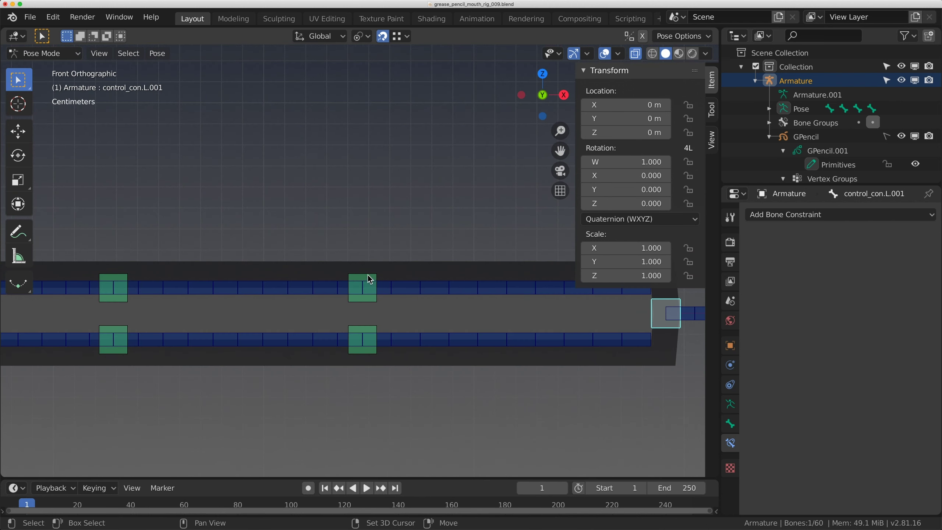
left_click(364, 274, "shift")
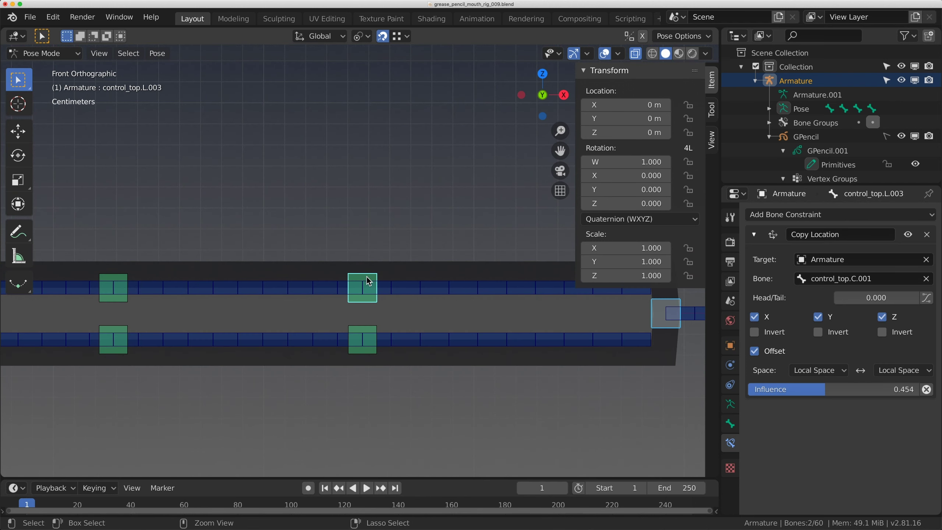
Add a second Copy Location constraint on control_top.L.003 following the mouth corner control.
key("shift+super+c")
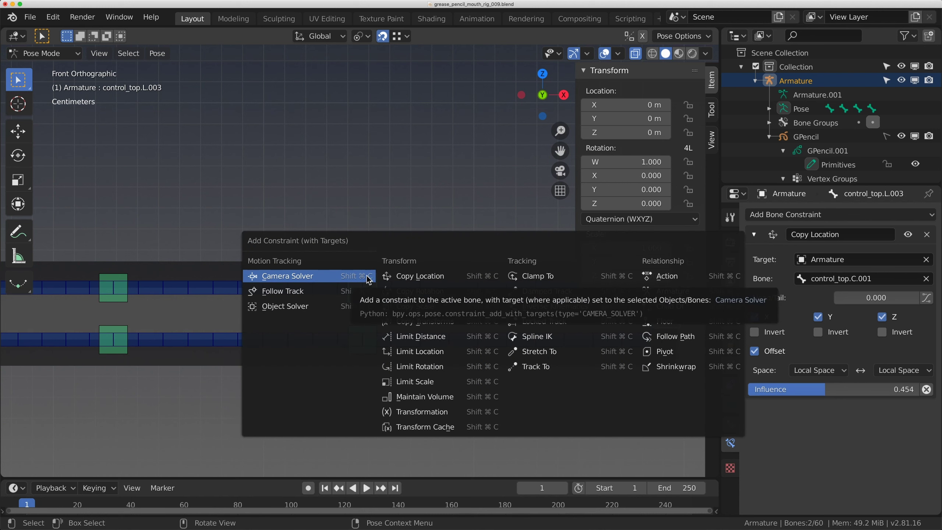
left_click(414, 277)
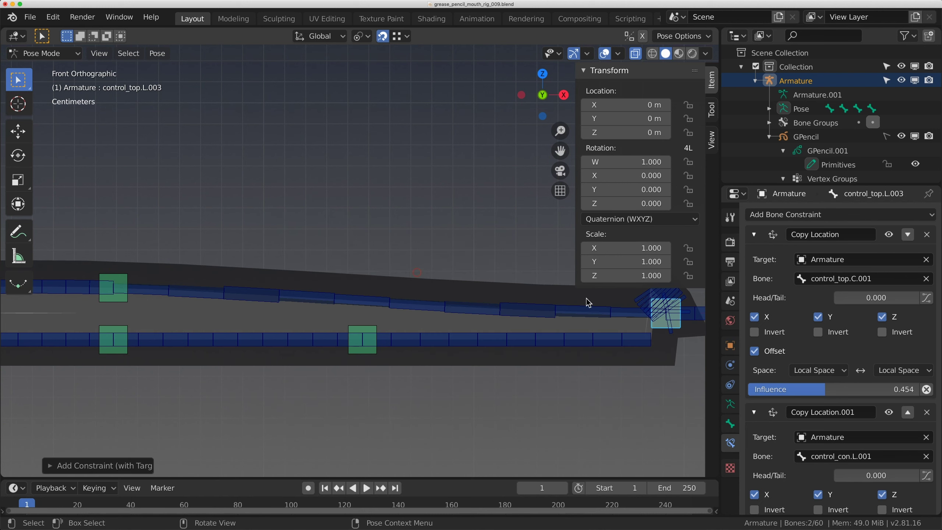
left_click(754, 234)
middle_click_drag(585, 292, 490, 289, "shift")
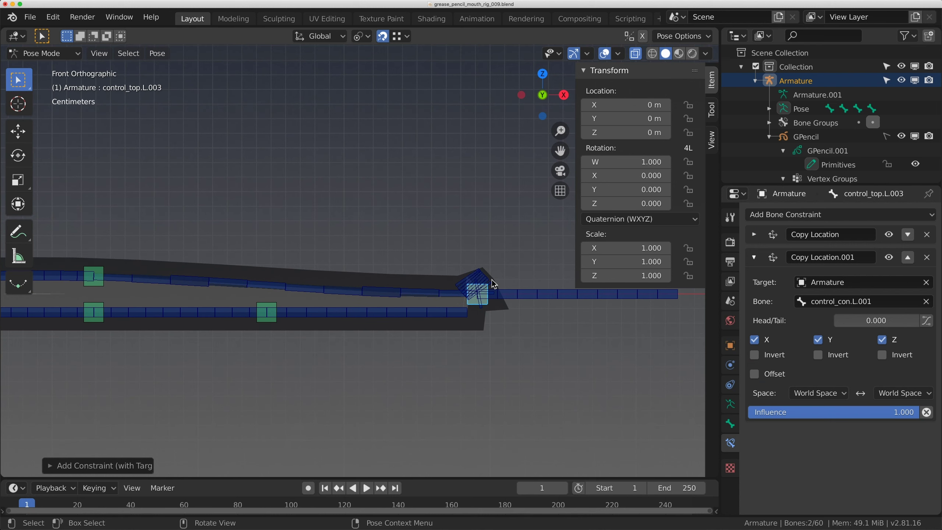
Enable Offset and set both target and owner space to Local Space.
left_click(754, 373)
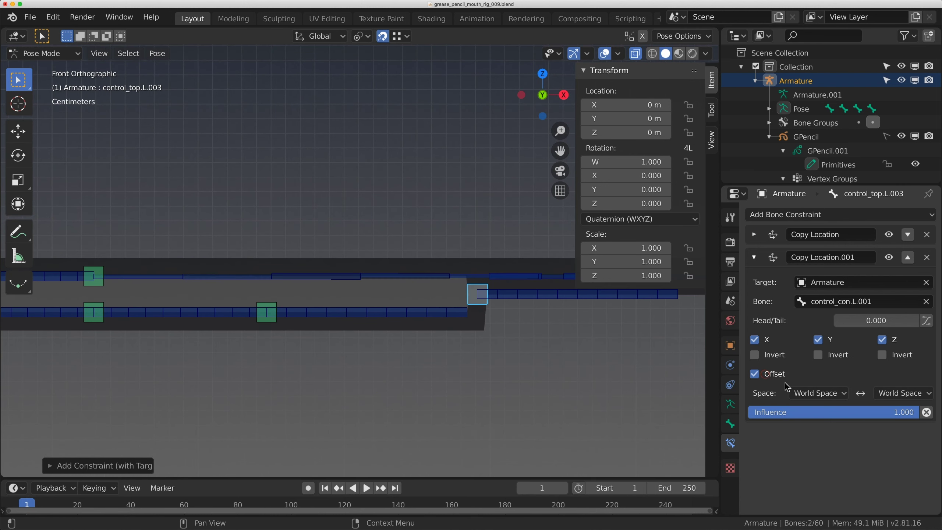
left_click(821, 394)
left_click(797, 453)
left_click(901, 393)
left_click(881, 454)
scroll(469, 314, "down", 2)
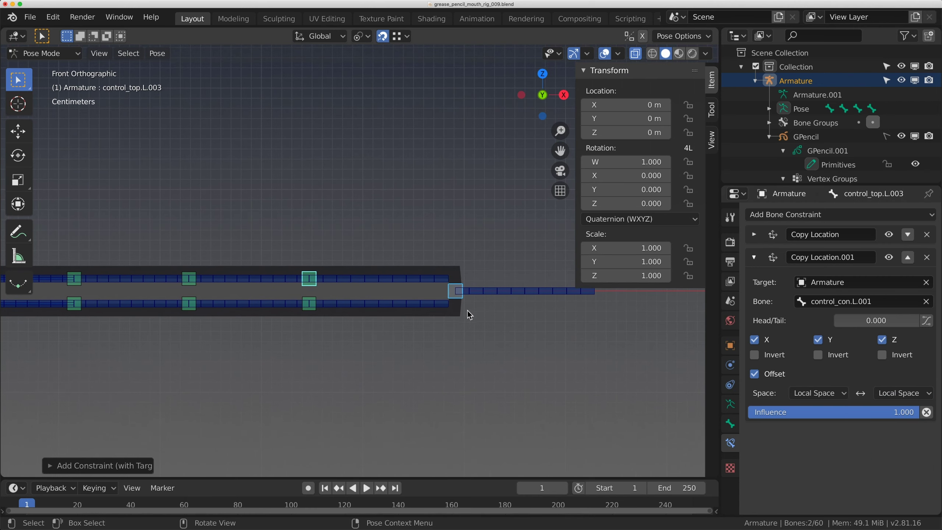
Raise control_con.L.001 to test that the lips bend.
left_click(453, 286)
key("g")
left_click(462, 198)
scroll(340, 269, "down", 2)
middle_click_drag(340, 269, 416, 284, "shift")
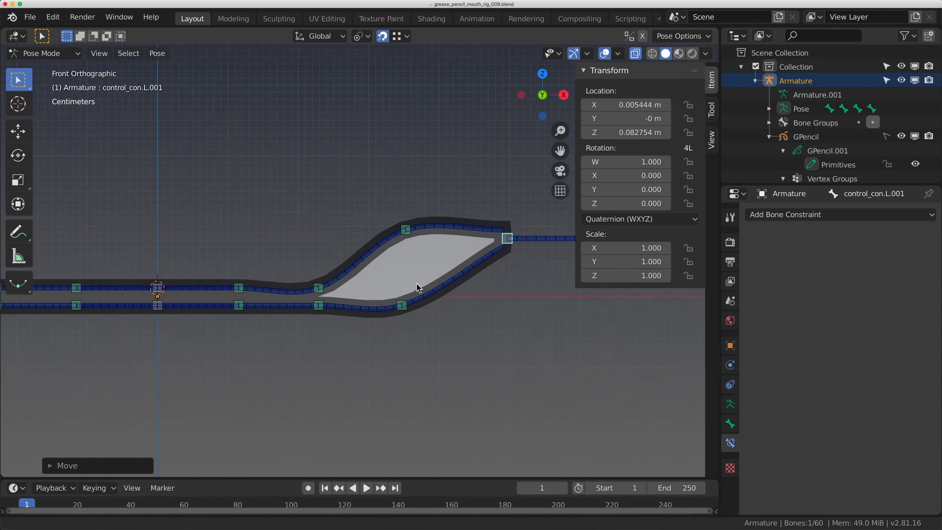
scroll(416, 284, "up", 2)
Rename the new constraint 'corner' and select the outer lower lip control.
left_click(429, 222)
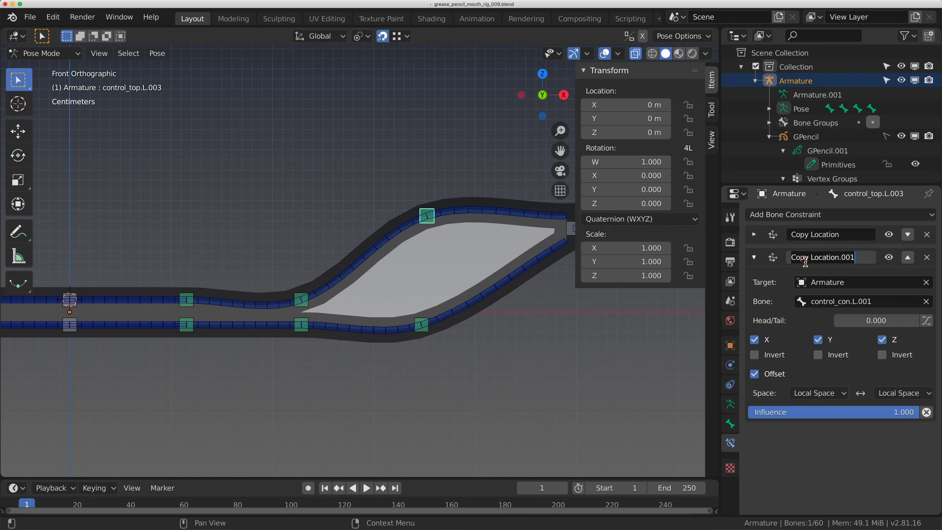
type("c")
key("Return")
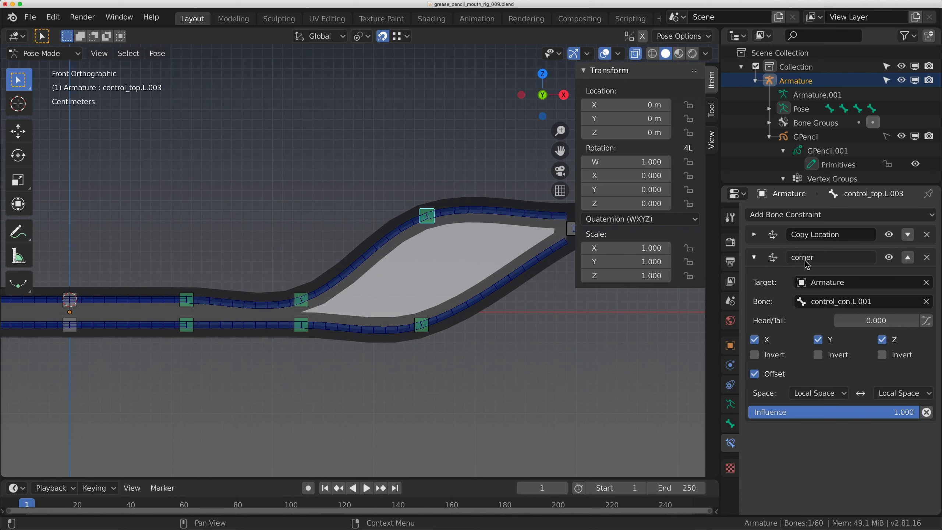
scroll(377, 310, "down", 4)
middle_click_drag(376, 311, 392, 315, "shift")
left_click(405, 301)
left_click(386, 299)
middle_click_drag(315, 321, 322, 319, "shift")
scroll(322, 322, "up", 3)
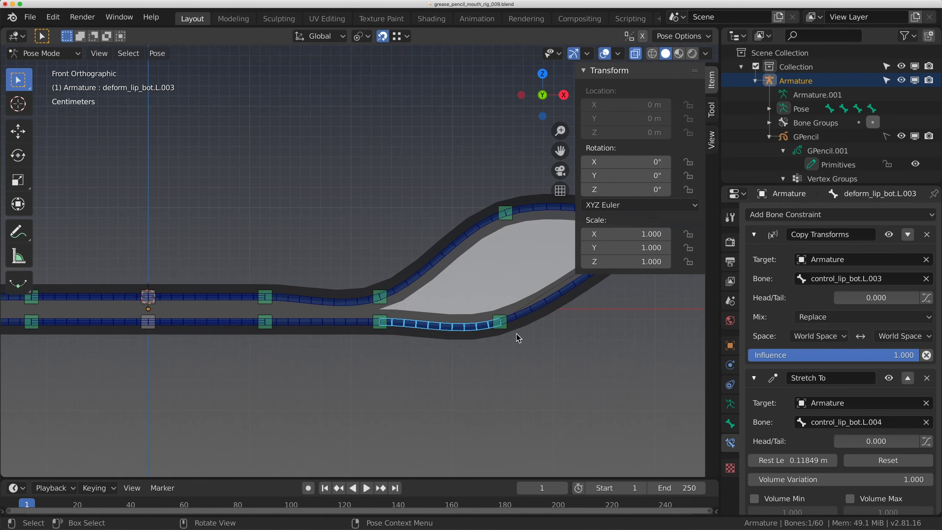
Copy only the corner constraint from control_top.L.003 to the other left lip controls.
left_click(507, 330)
left_click(386, 330, "shift")
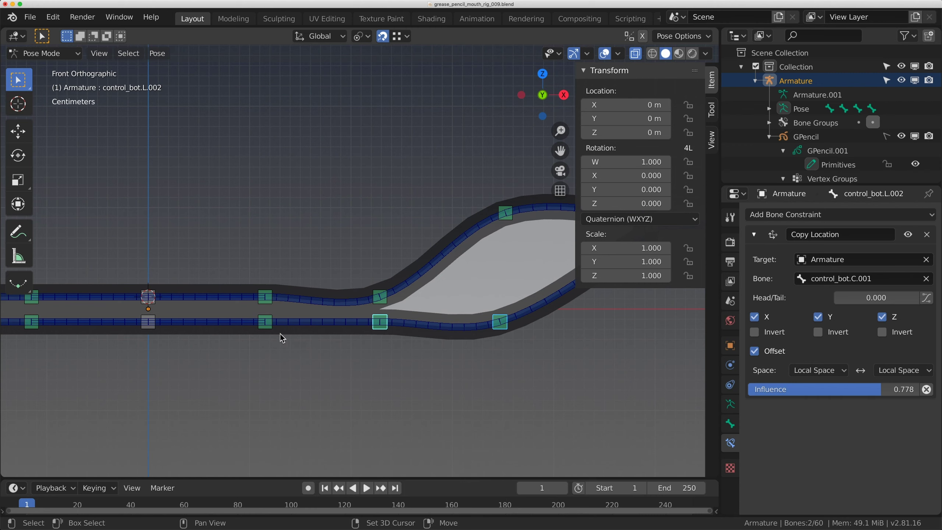
left_click(262, 330, "shift")
left_click(280, 310, "shift")
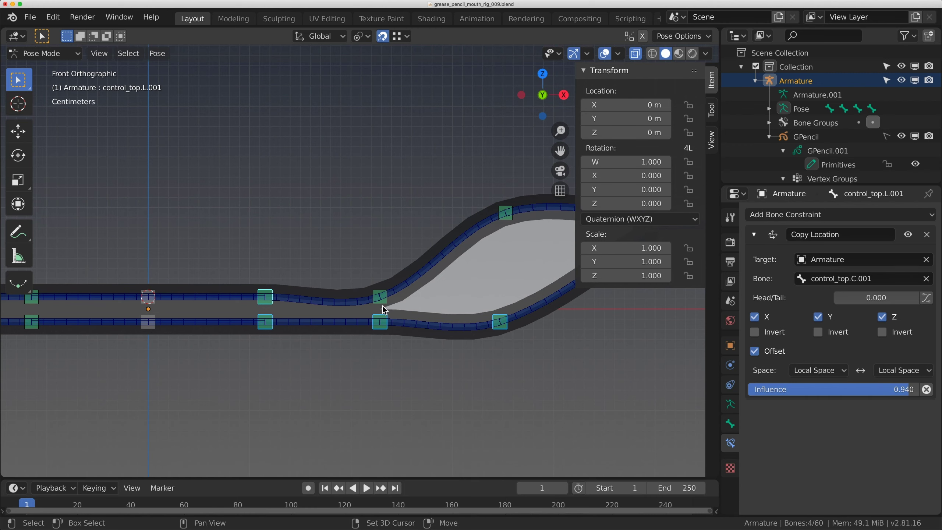
scroll(502, 228, "down", 3)
left_click(432, 252, "shift")
key("ctrl+c")
left_click(404, 258)
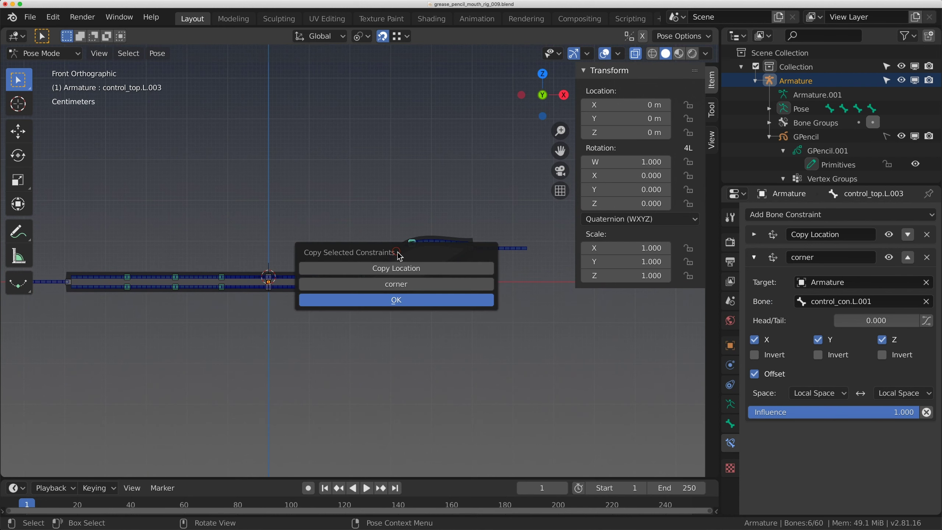
left_click(369, 300)
Move and rotate control_con.L.001, raising it 0.15681 m to test the lips.
left_click(471, 254)
key("g")
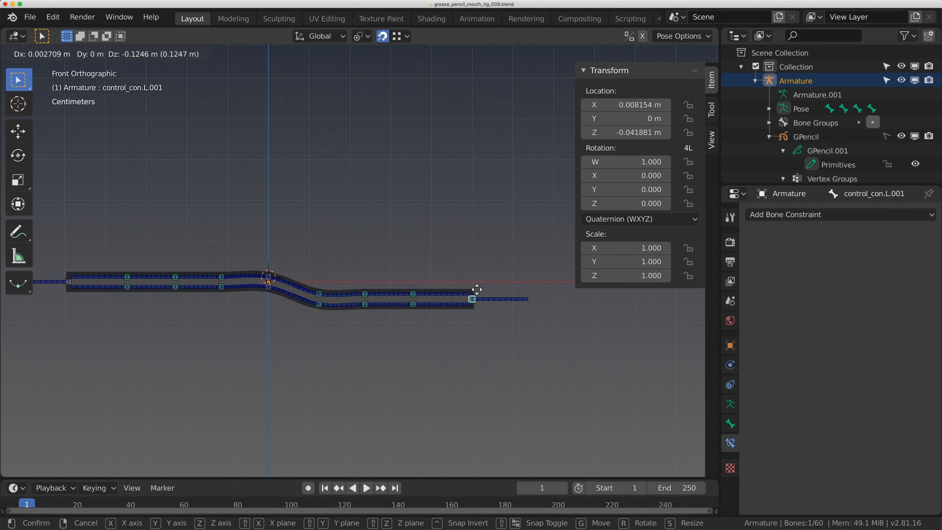
left_click(474, 243)
key("r")
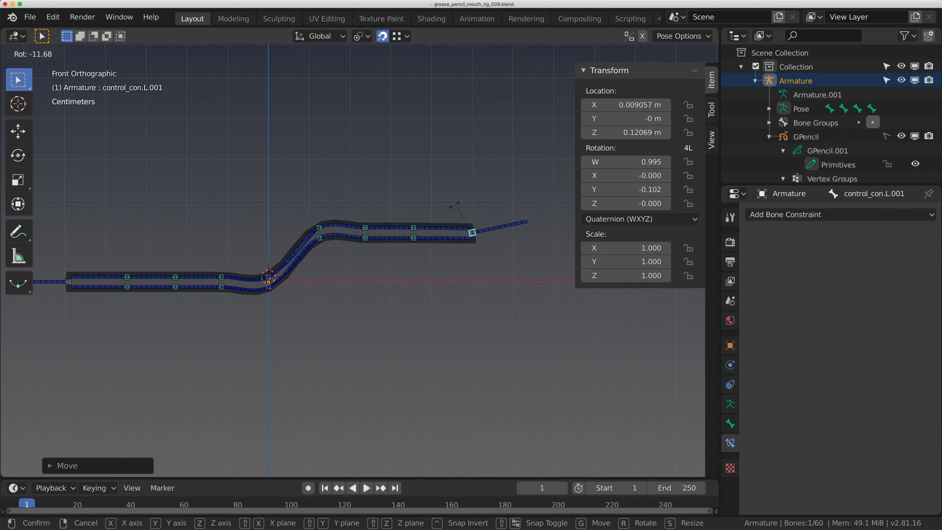
left_click(463, 227)
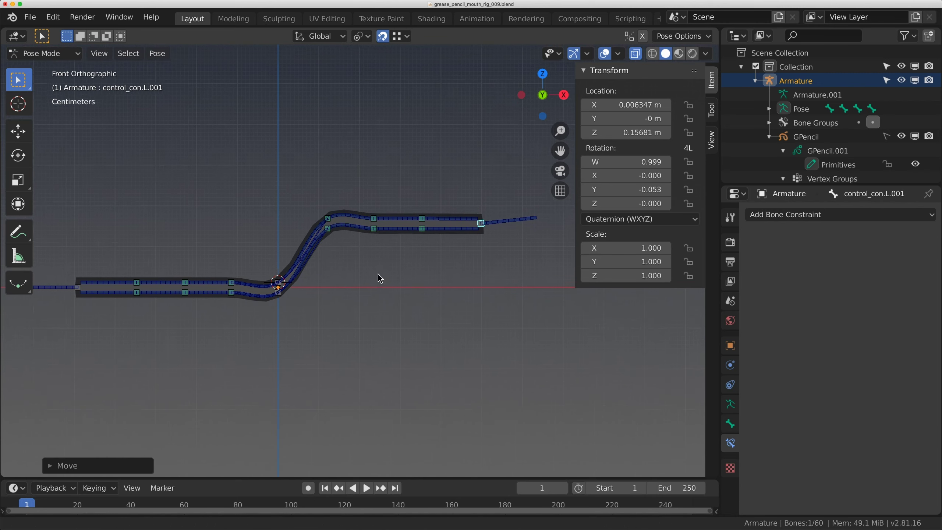
scroll(376, 270, "up", 2)
key("g")
left_click(392, 306)
left_click(333, 260)
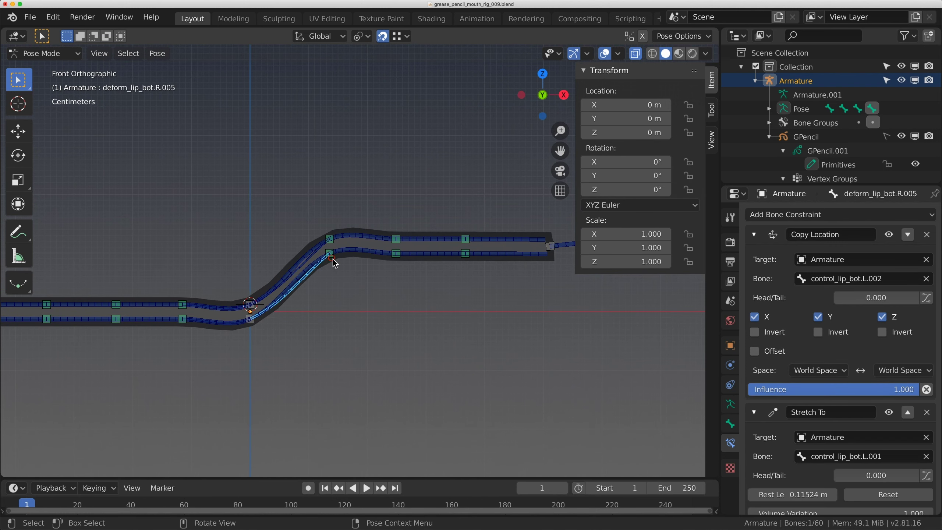
Set corner influence to 0.2 on the lower and upper L.001 lip controls.
scroll(801, 457, "down", 3)
left_click_drag(866, 504, 736, 504)
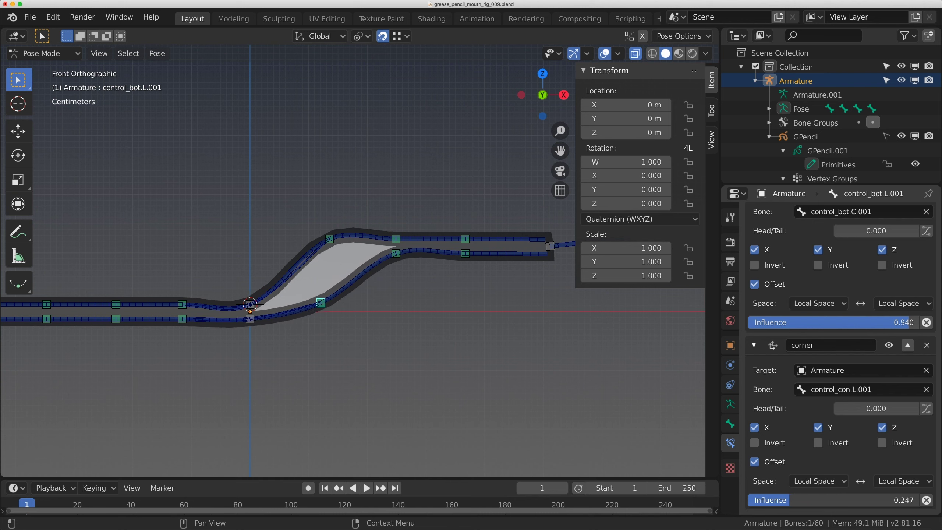
key("Return")
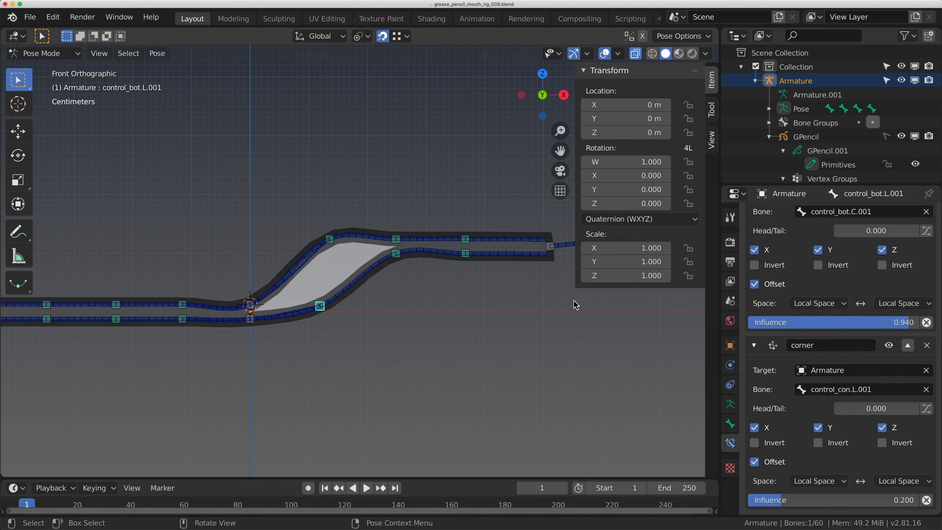
left_click(333, 244)
left_click(839, 498)
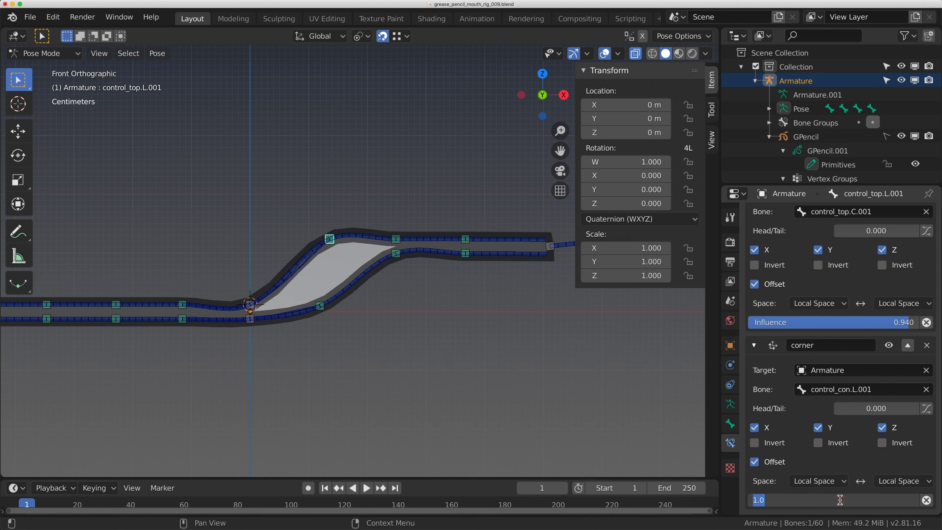
type(".2")
key("Return")
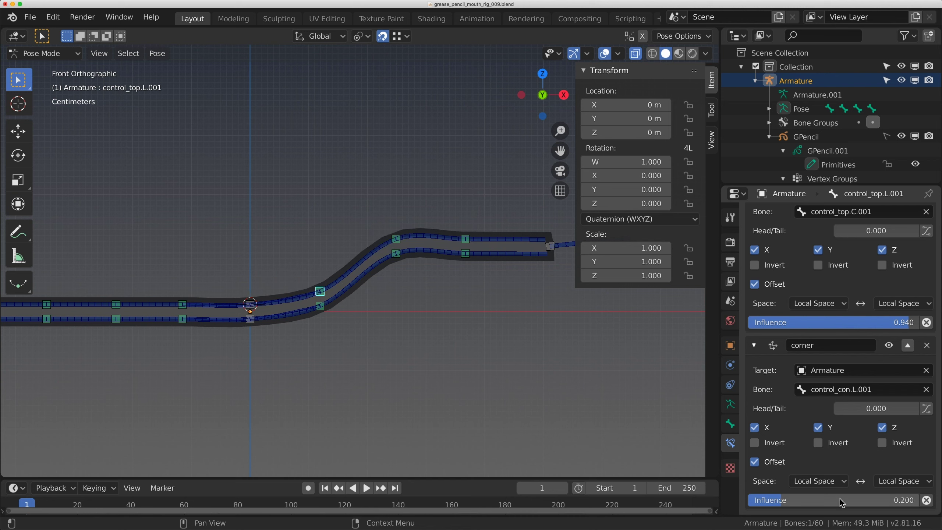
Set corner influence to 0.4 on the lower and upper L.002 lip controls.
left_click(399, 256)
left_click(870, 500)
type(".4")
key("Return")
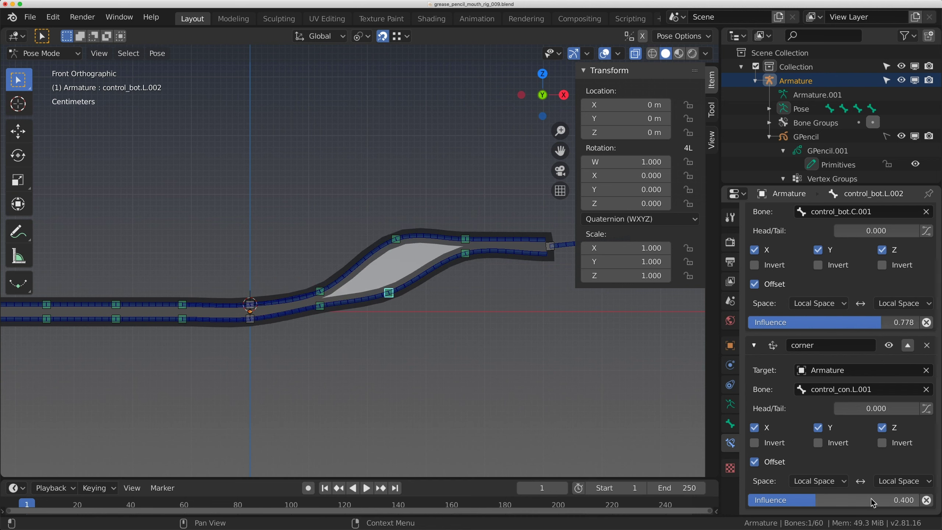
left_click(397, 242)
left_click(872, 499)
type(".4")
key("Return")
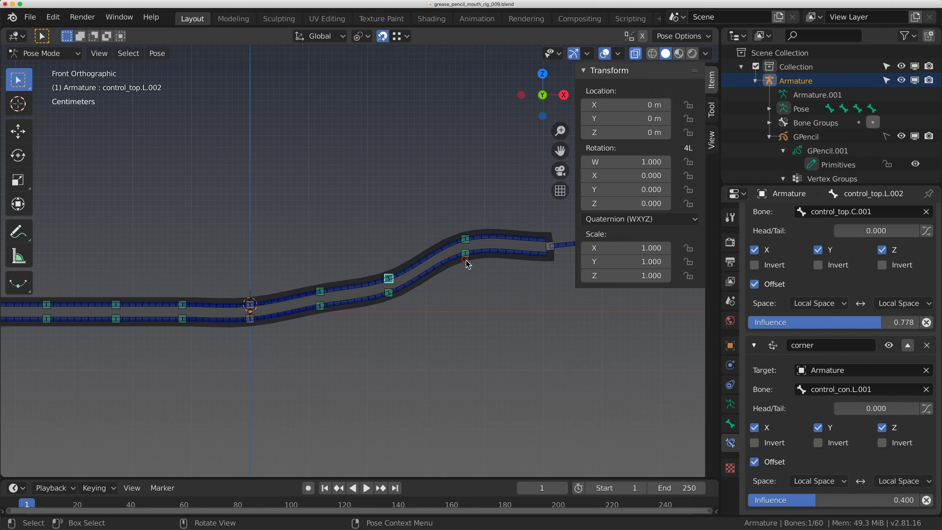
Set corner influence to 0.6 on the lower and upper L.003 lip controls.
left_click(465, 260)
left_click(470, 262)
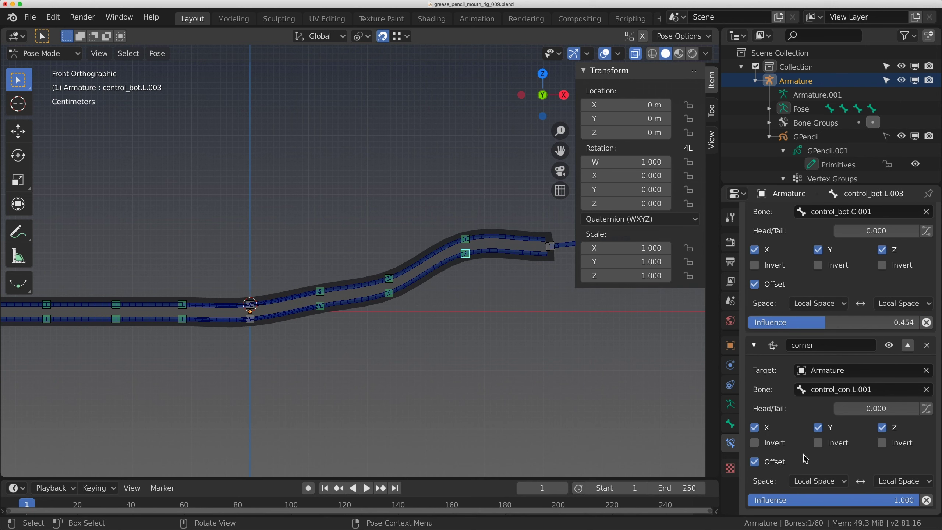
left_click(861, 504)
type(".6")
key("Return")
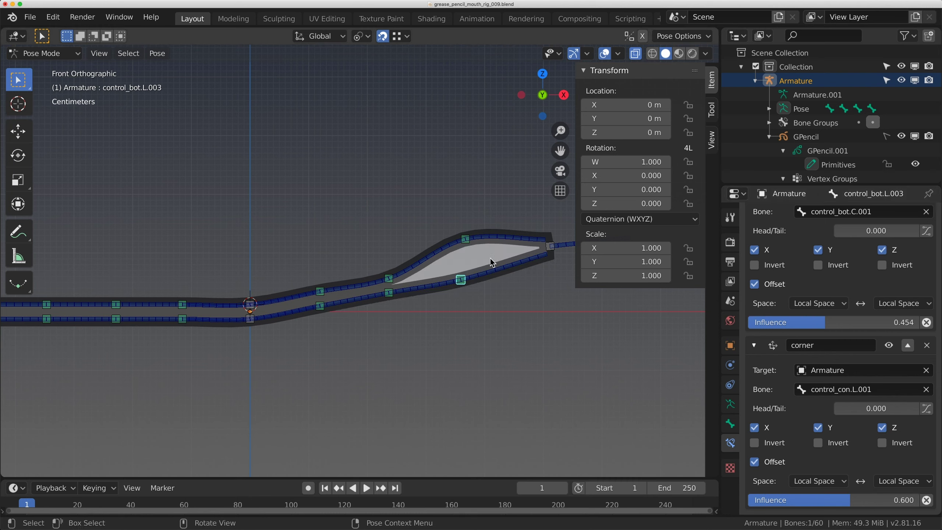
left_click(467, 243)
left_click(854, 411)
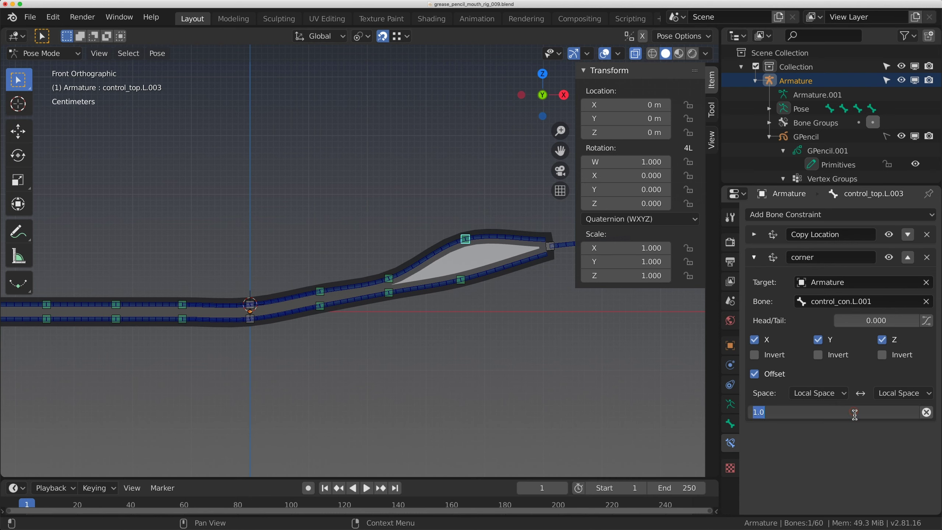
type(".6")
key("Return")
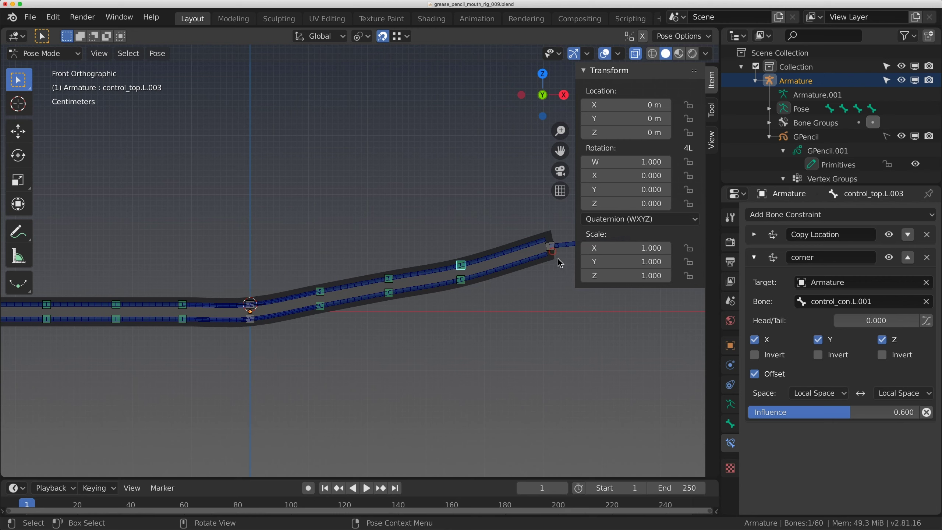
left_click(558, 259)
Raise control_con.L.001 to test the graded lip deformation.
key("g")
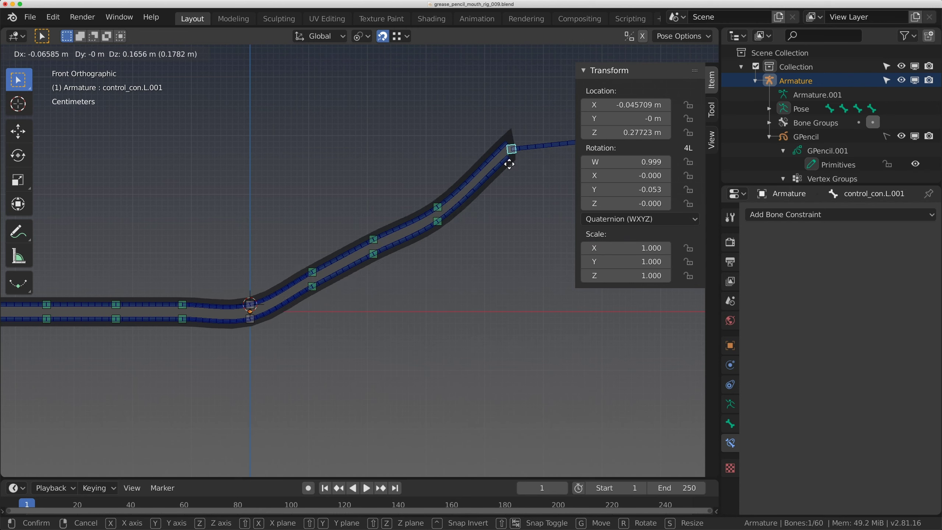
left_click(494, 141)
scroll(465, 245, "down", 1)
middle_click_drag(465, 246, 508, 301, "shift")
key("g")
left_click(510, 278)
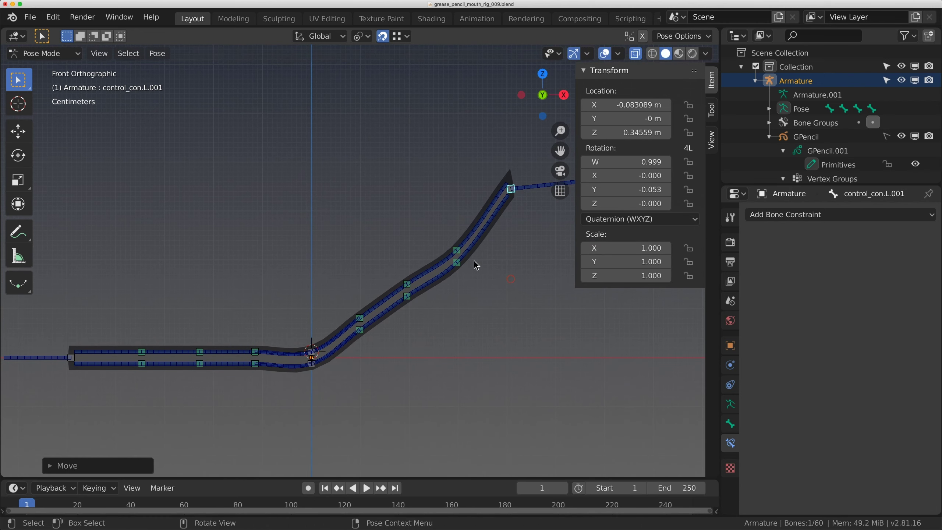
Tweak corner influences: outer controls up to about 0.636, inner lower down to about 0.14.
left_click(461, 258)
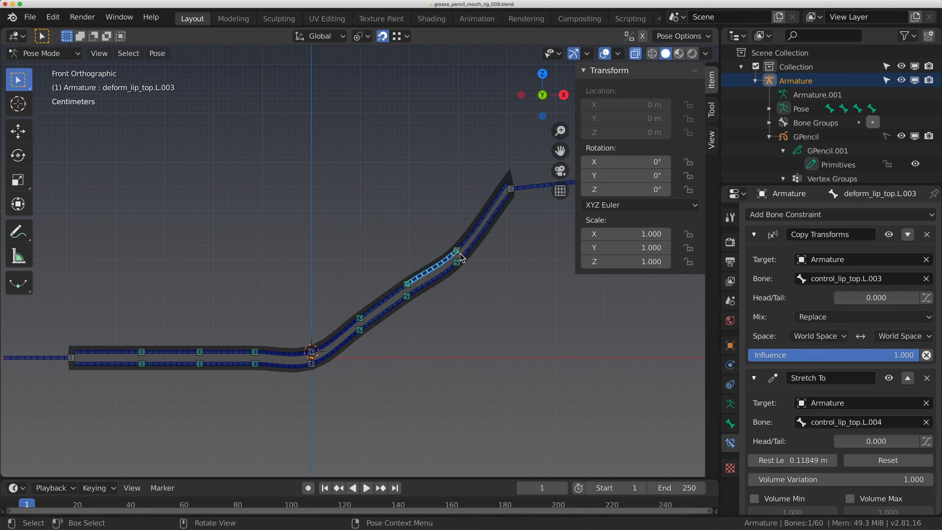
left_click(461, 259)
left_click_drag(855, 412, 857, 411)
left_click(456, 263)
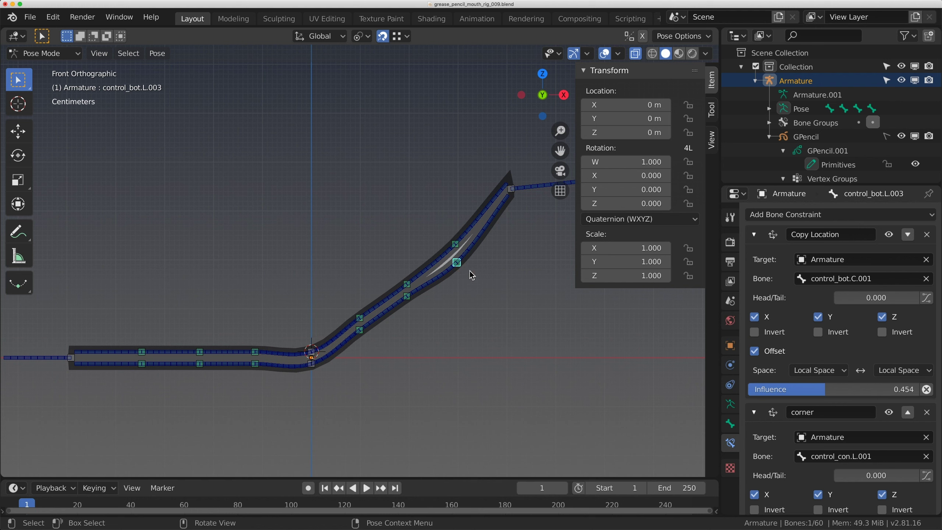
scroll(829, 445, "down", 5)
left_click_drag(829, 499, 835, 500)
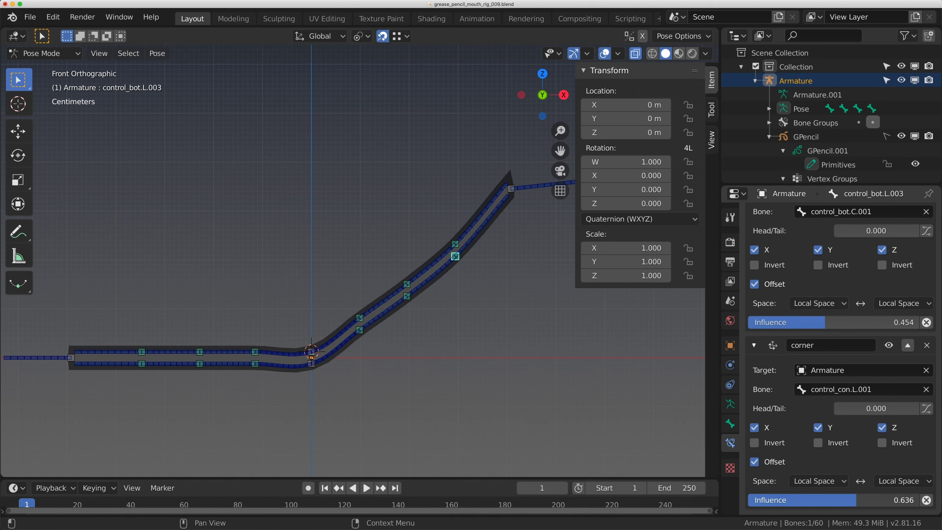
left_click(368, 337)
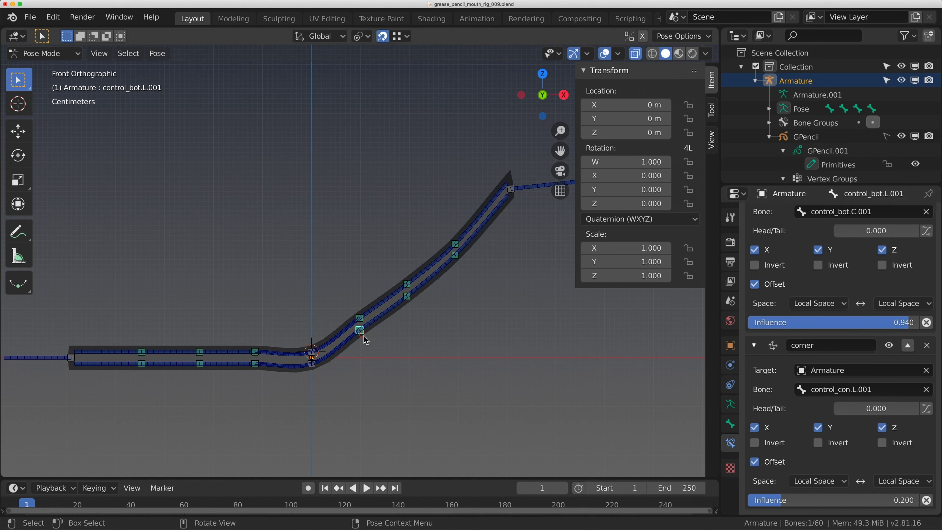
left_click_drag(877, 500, 869, 500)
Fine-tune the inner upper influence and lower the middle lower lip's to about 0.38.
left_click_drag(362, 322, 361, 325)
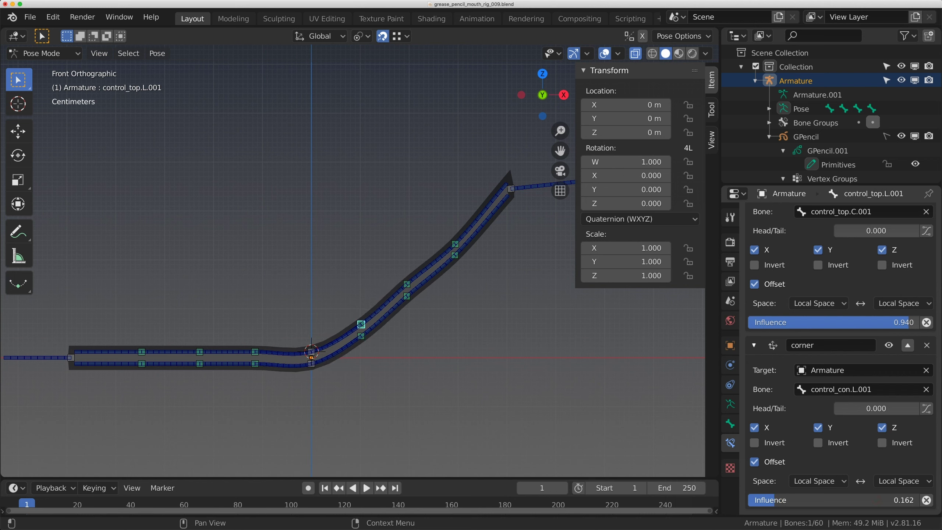
scroll(443, 328, "up", 3)
left_click(446, 327)
left_click(448, 327)
scroll(448, 328, "down", 5)
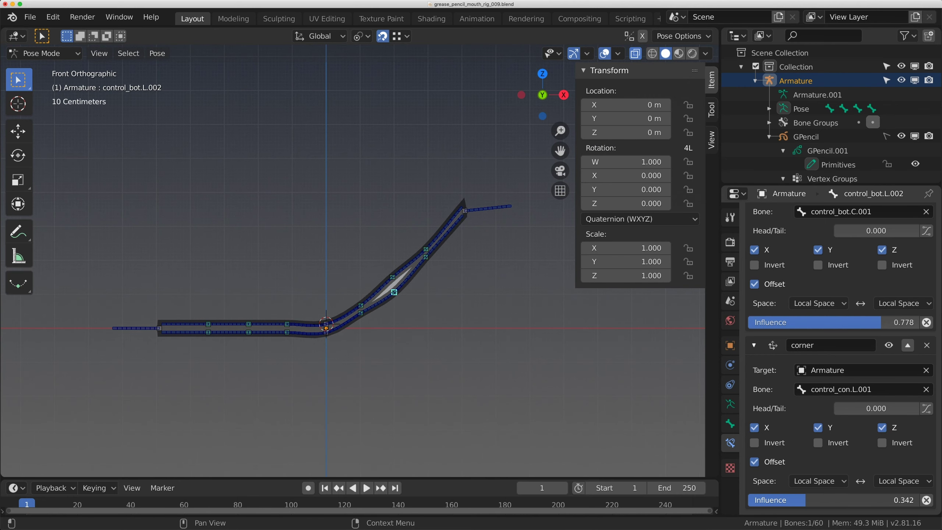
scroll(389, 286, "up", 4)
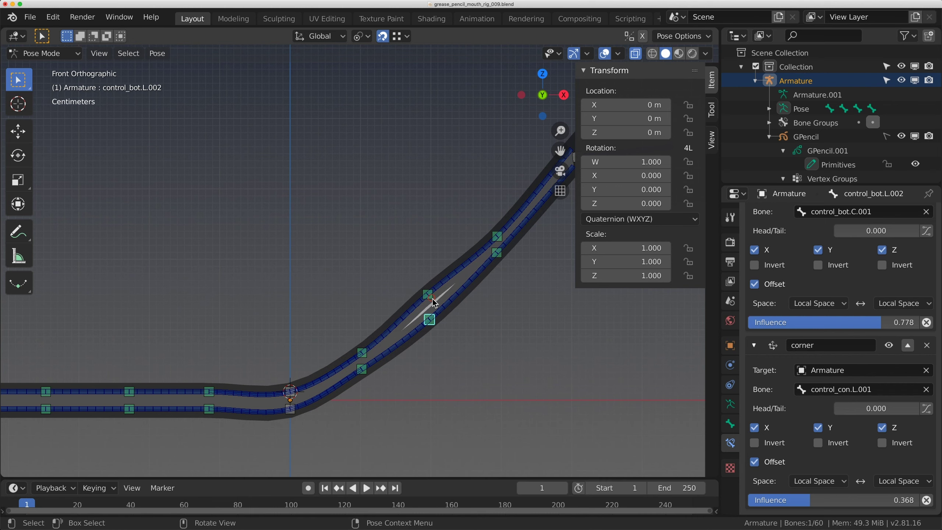
left_click_drag(834, 500, 823, 499)
scroll(375, 274, "down", 2)
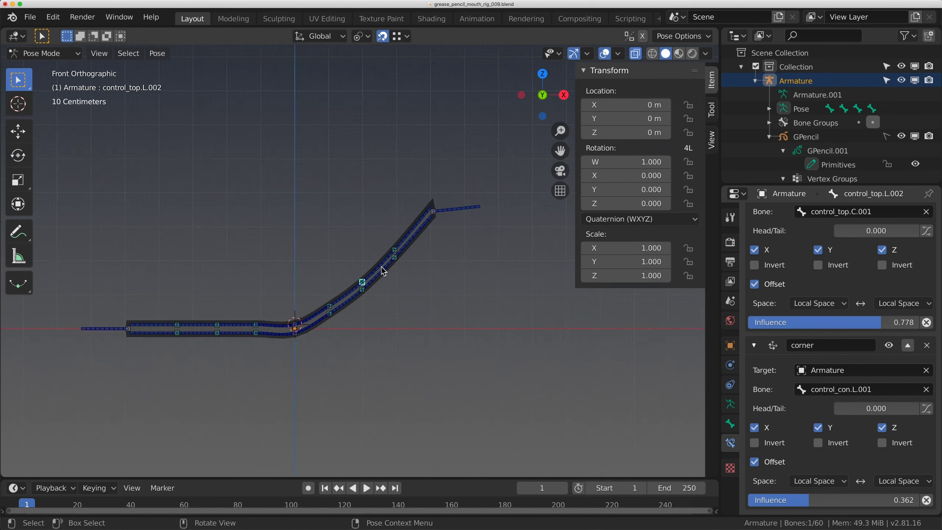
scroll(470, 195, "up", 2)
Test-raise control_con.L.001, then reset its location and rotation.
left_click(512, 163)
key("g")
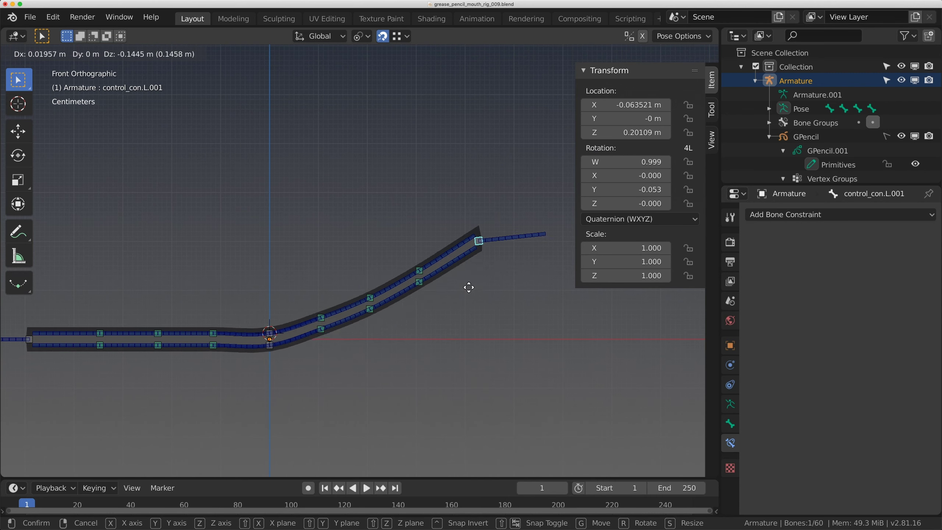
left_click(437, 307)
key("alt+g")
key("alt+r")
middle_click_drag(323, 358, 344, 335, "shift")
scroll(348, 334, "up", 1)
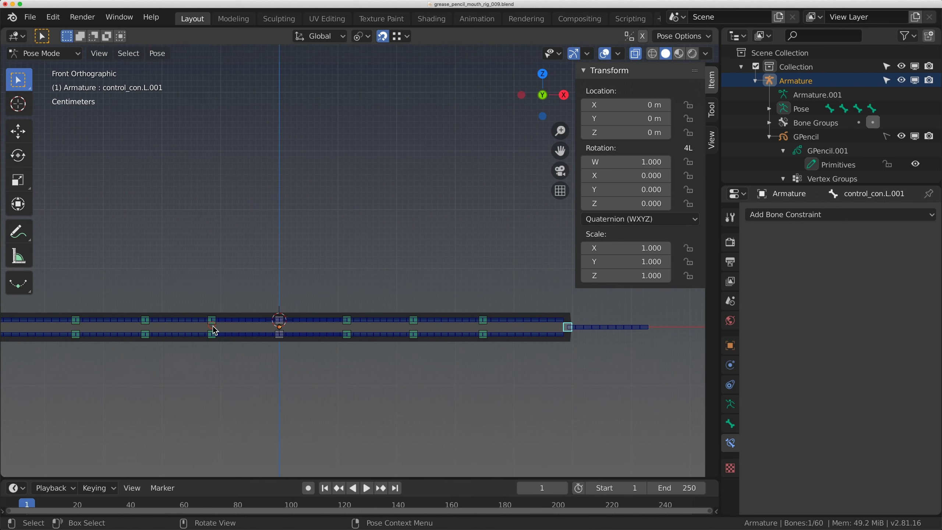
Copy control_top.L.001's constraints, including the corner constraint, onto control_top.R.001.
left_click(213, 327)
left_click(350, 325, "shift")
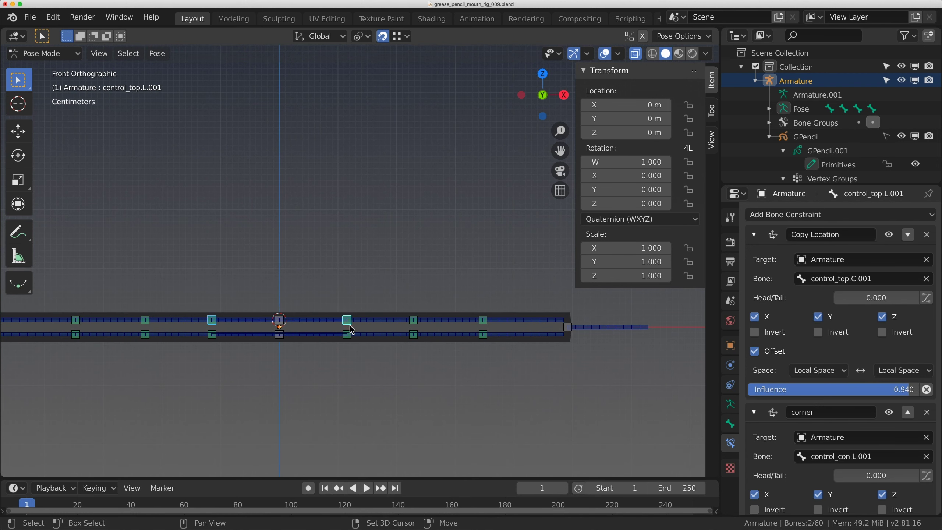
key("ctrl+c")
left_click(350, 327)
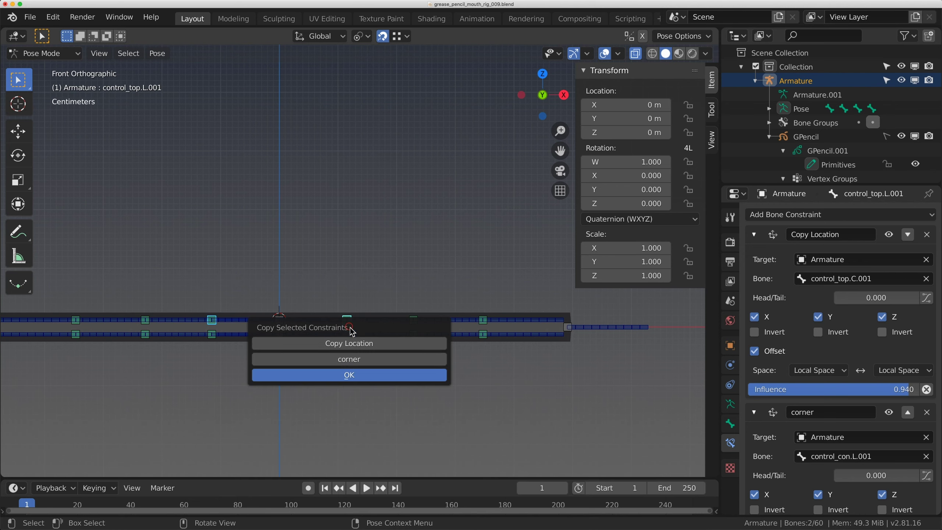
left_click(346, 357)
left_click(344, 375)
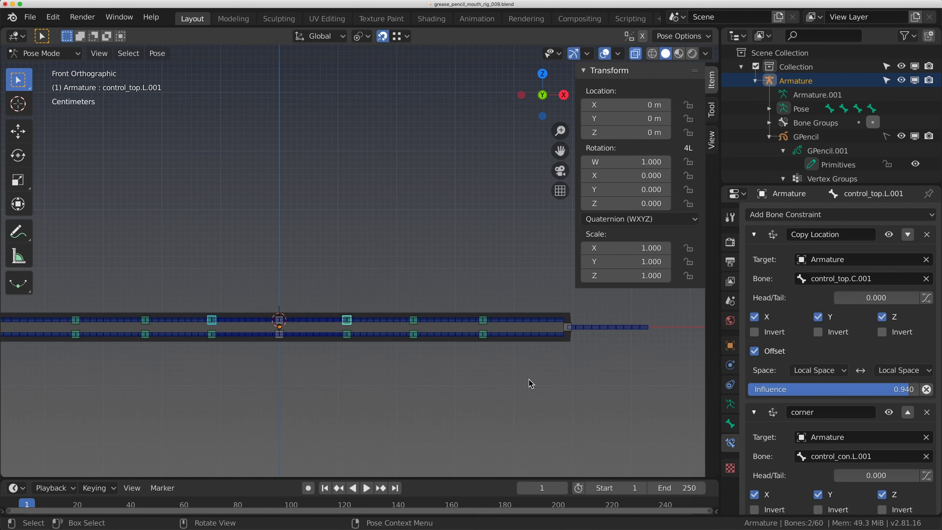
middle_click_drag(252, 364, 298, 352, "shift")
Copy constraints from control_top.L.002 and control_top.L.003 onto control_top.R.002 and control_top.R.003.
left_click(193, 313)
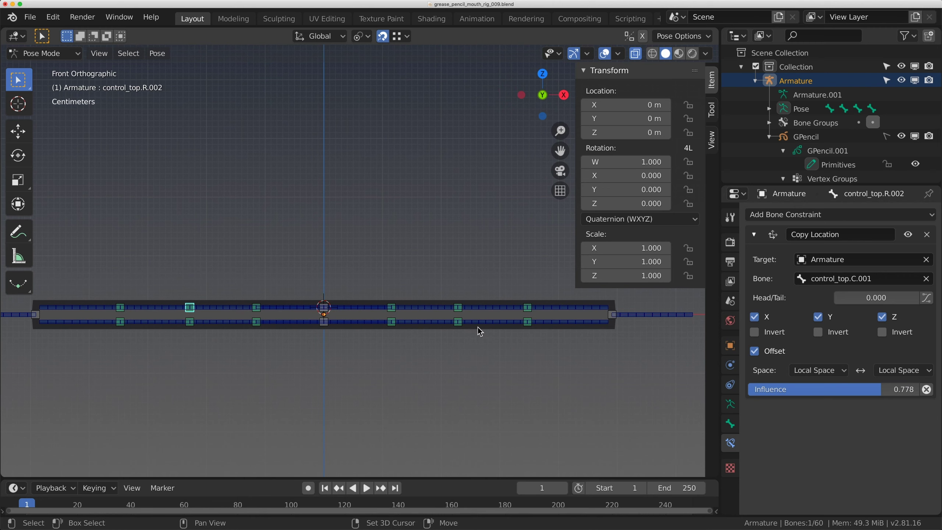
left_click(460, 313, "shift")
key("ctrl+c")
left_click(459, 312)
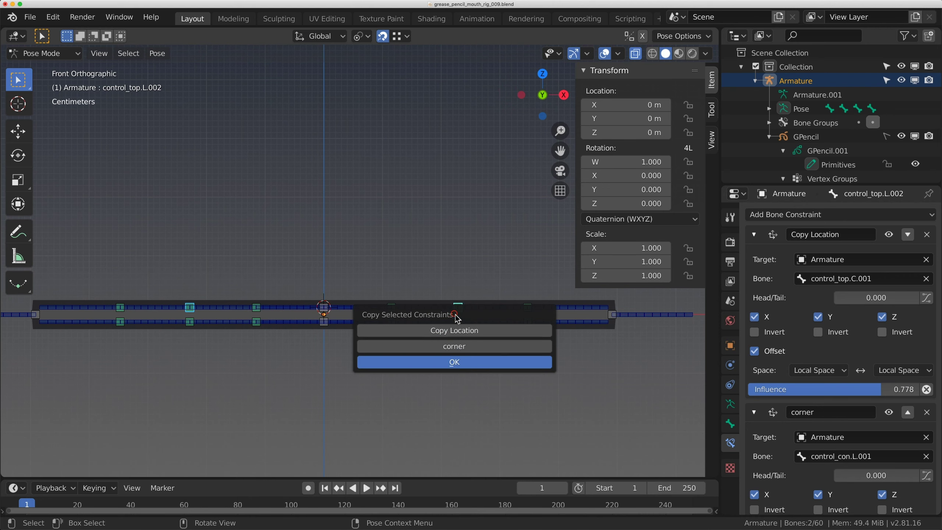
left_click(452, 362)
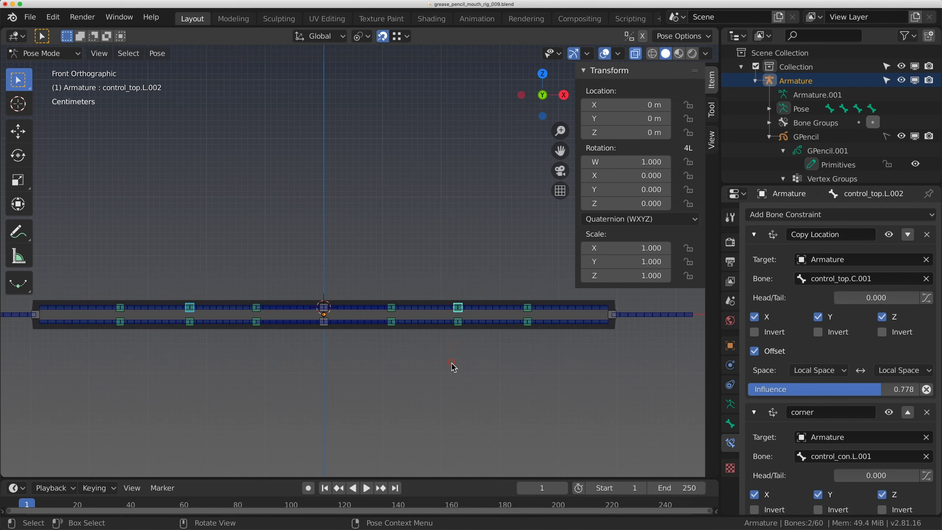
left_click(118, 312)
left_click(528, 313, "shift")
key("ctrl+c")
left_click(526, 312)
left_click(490, 360)
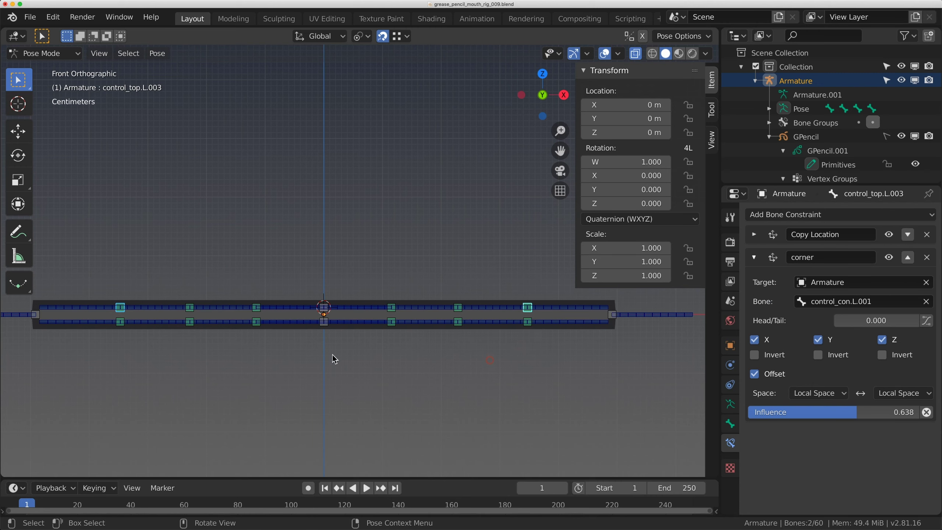
Copy control_bot.L.001 and control_bot.L.002 constraints, with corner, onto the matching right lower-lip controls.
left_click(260, 328, "shift")
key("ctrl+c")
left_click(393, 328)
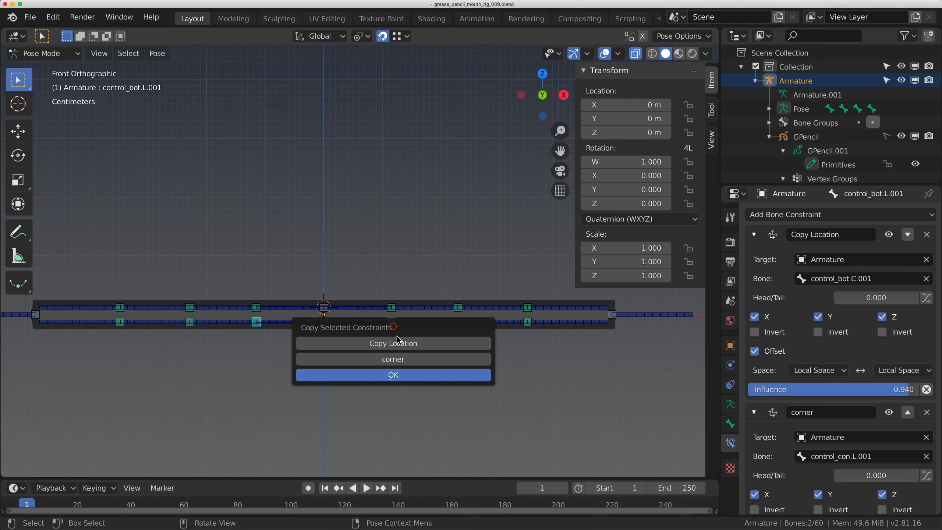
left_click(397, 373)
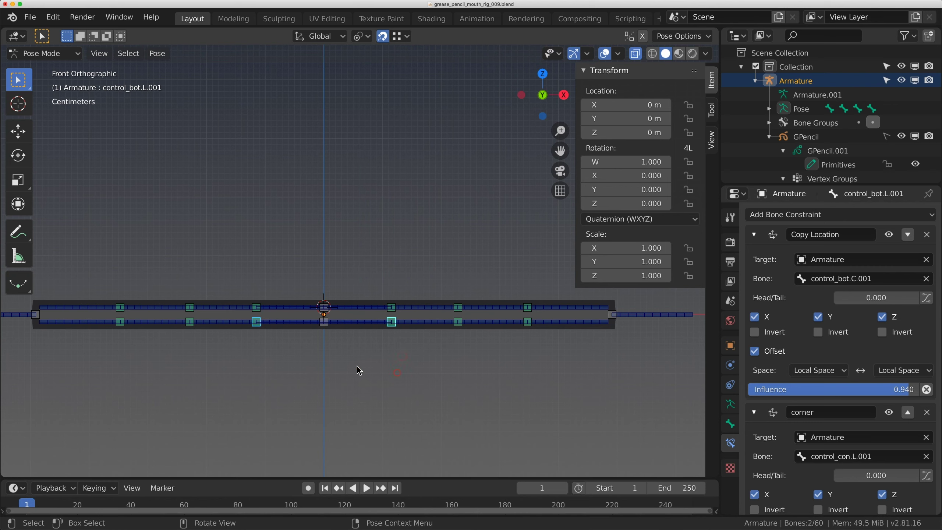
left_click(191, 325)
left_click(460, 327, "shift")
key("ctrl+c")
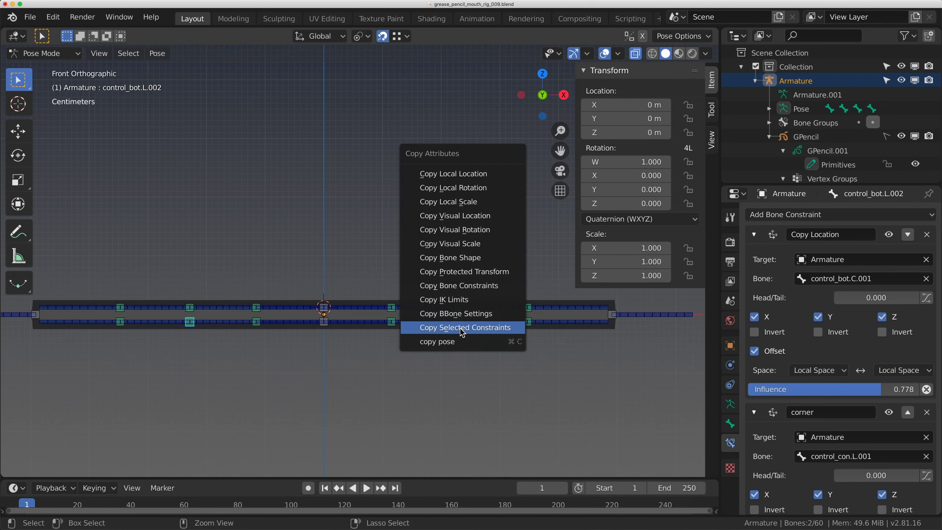
left_click(459, 327)
left_click(459, 360)
left_click(459, 376)
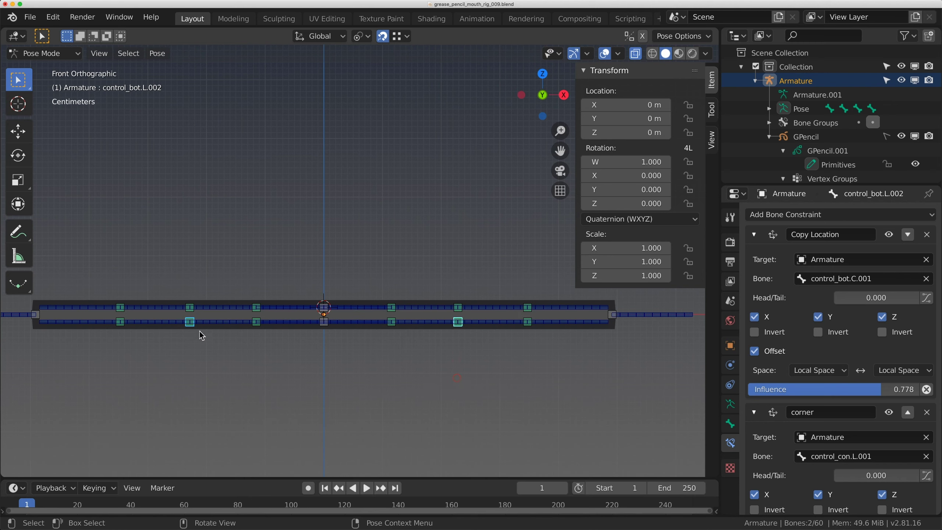
Copy control_bot.L.003's constraints, including the corner constraint, onto control_bot.R.003.
left_click(120, 321)
left_click(530, 328, "shift")
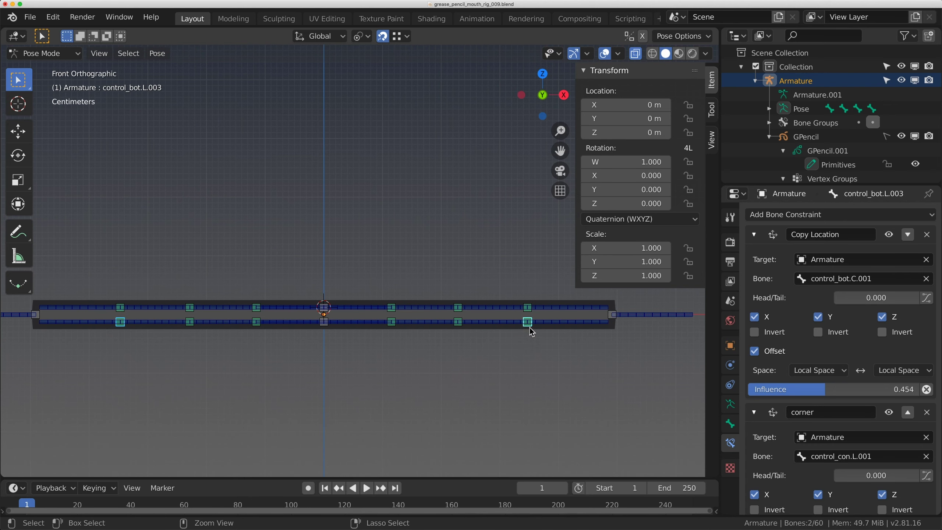
key("ctrl+c")
left_click(530, 330)
left_click(521, 359)
left_click(509, 375)
middle_click_drag(162, 279, 377, 266, "shift")
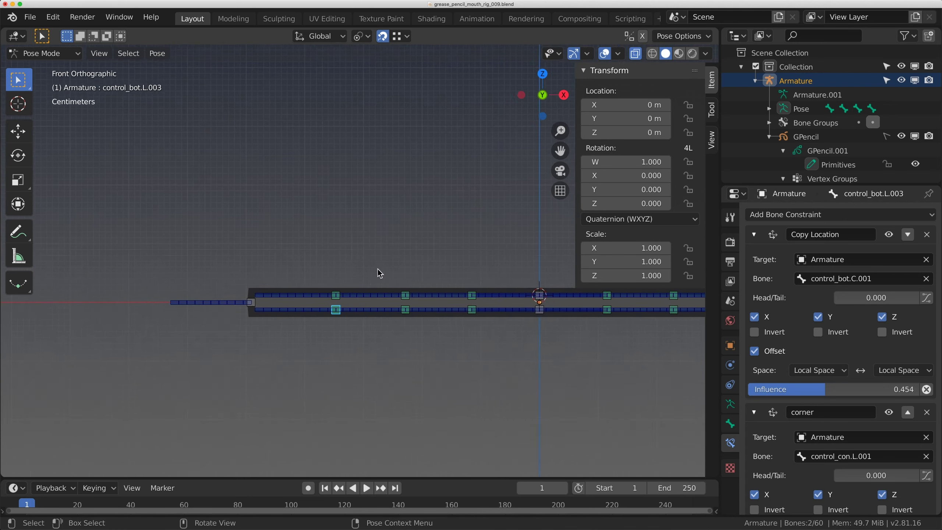
scroll(376, 266, "up", 4)
scroll(141, 346, "down", 3)
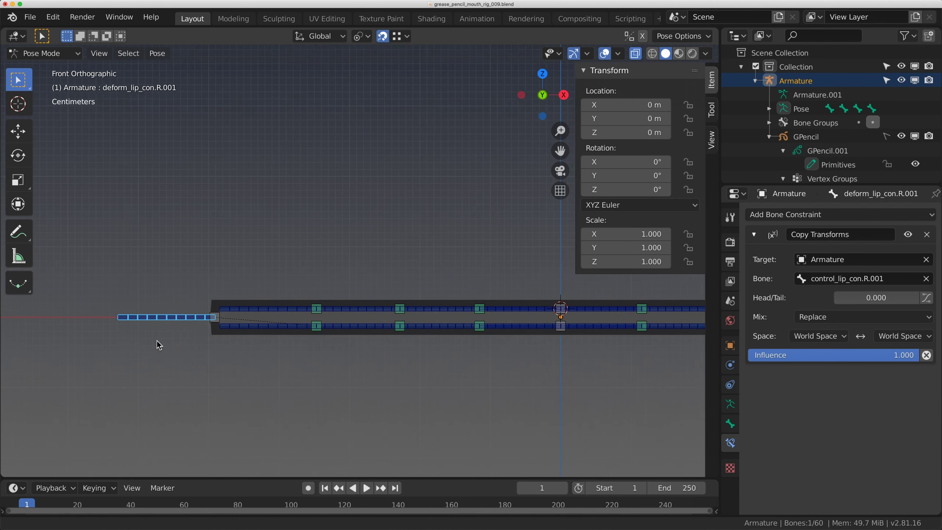
left_click(215, 317)
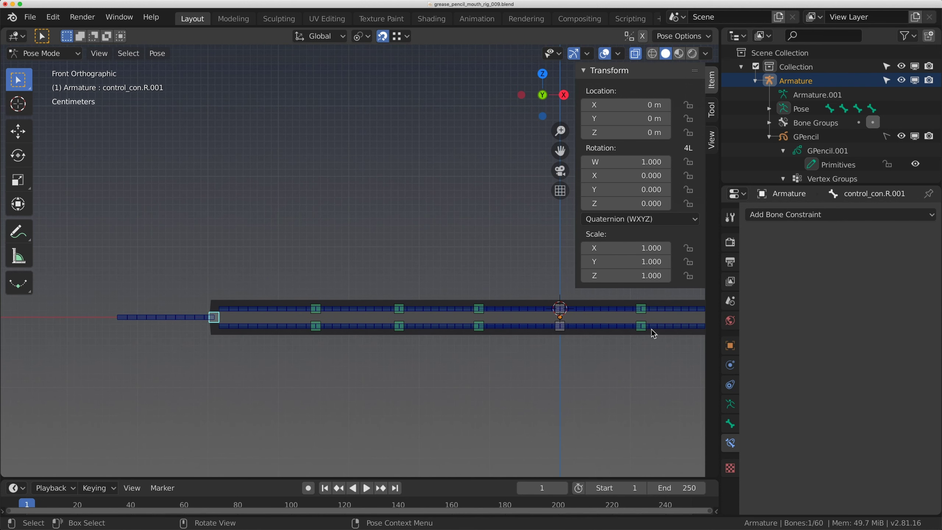
left_click(729, 423)
left_click(819, 216)
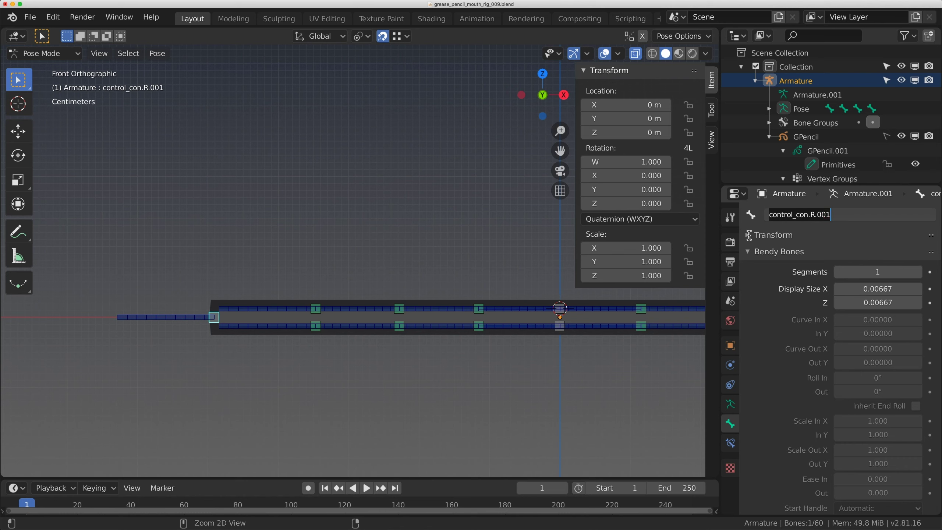
left_click(480, 309)
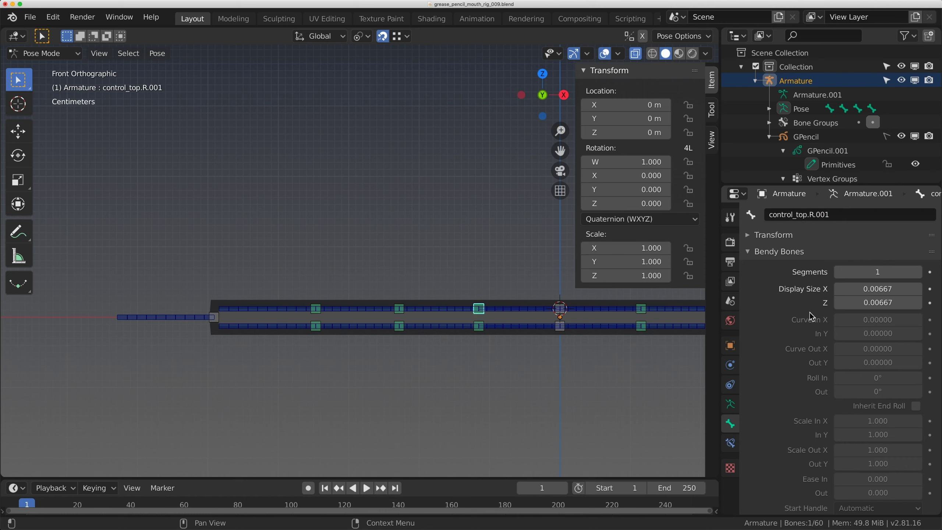
left_click(730, 443)
scroll(765, 418, "down", 4)
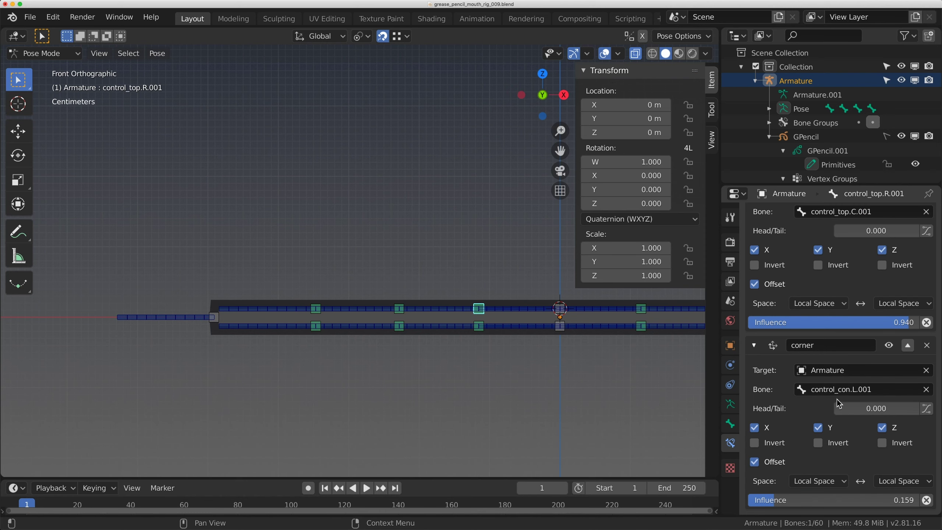
left_click(481, 333)
left_click(397, 333)
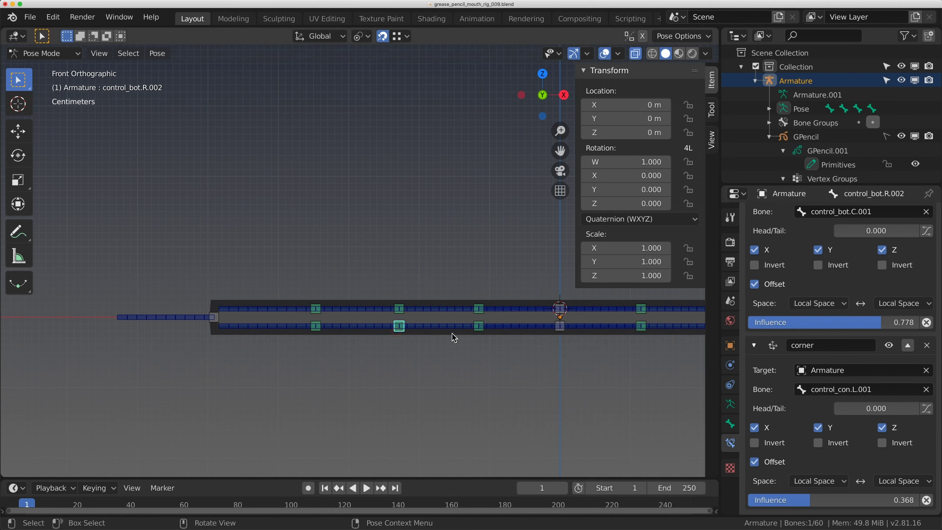
left_click(309, 334)
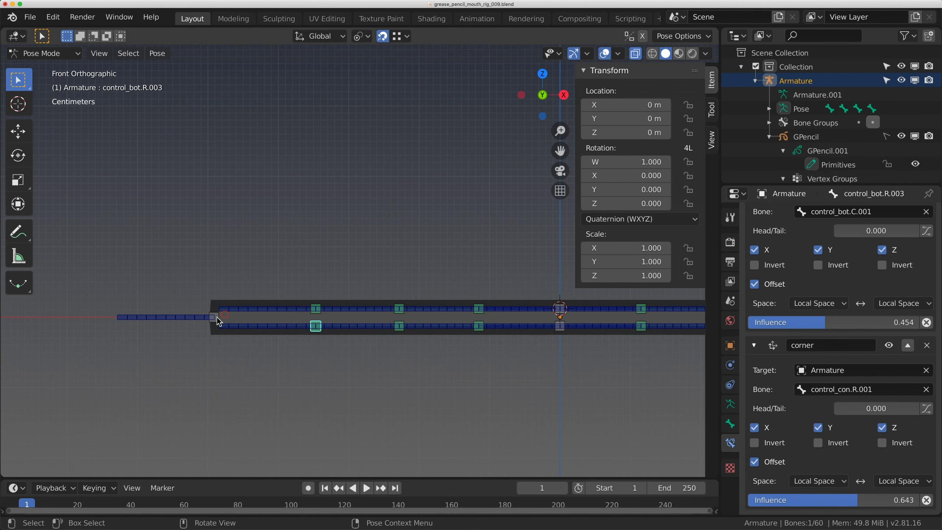
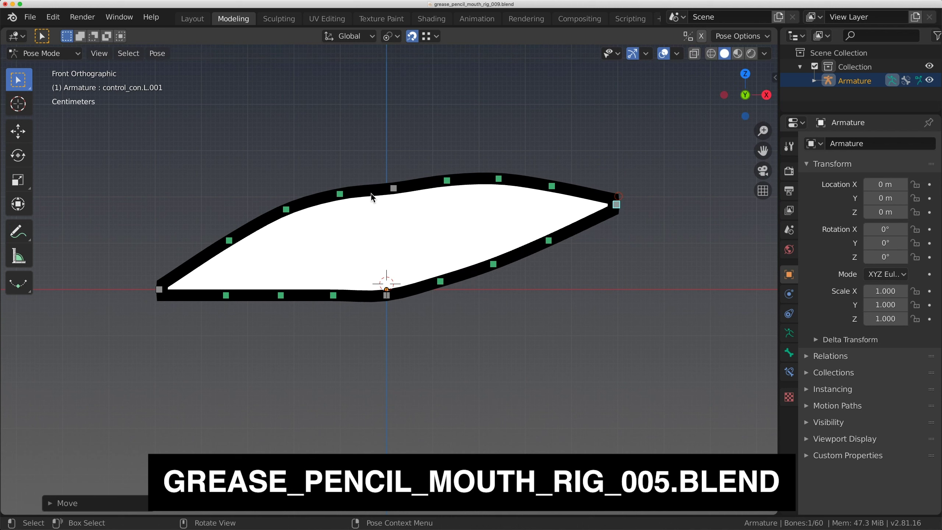
Test-pose the mouth by raising the top control, lifting the left corner and lowering the bottom.
key("g")
left_click(388, 219)
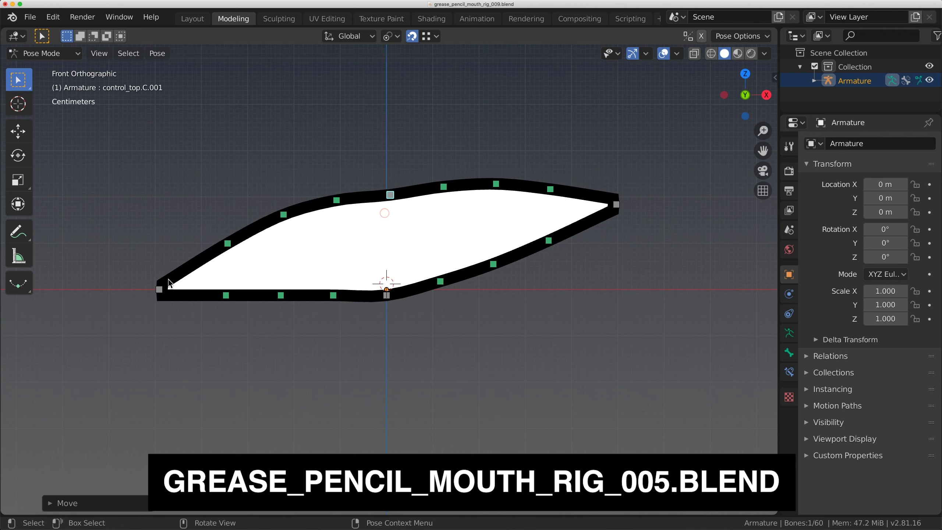
left_click(158, 289)
key("g")
left_click(149, 177)
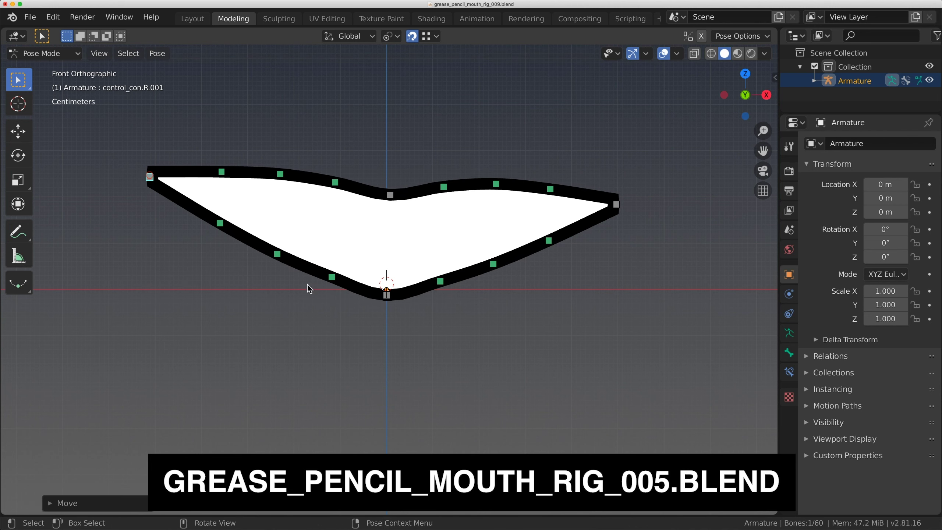
left_click(387, 295)
key("g")
left_click(386, 382)
left_click(390, 195)
key("g")
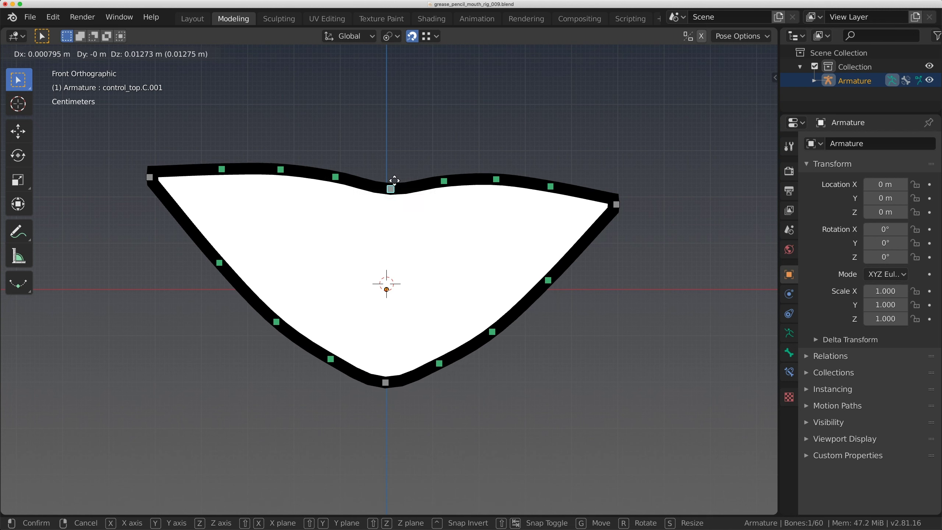
left_click(387, 140)
key("g")
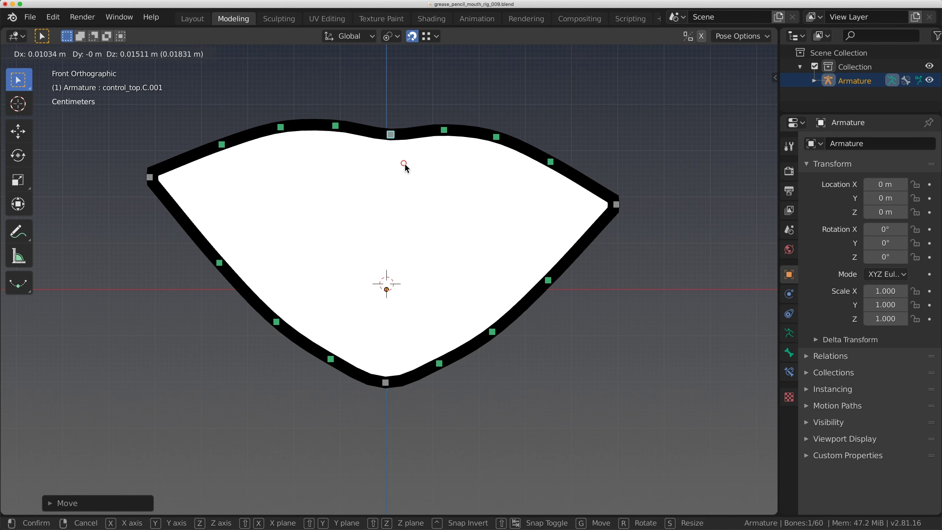
left_click(405, 163)
Select all mouth controls and clear them back to the rest pose with Alt+G.
scroll(419, 197, "down", 3)
scroll(421, 204, "up", 2)
left_click(553, 241)
key("a")
key("alt+g")
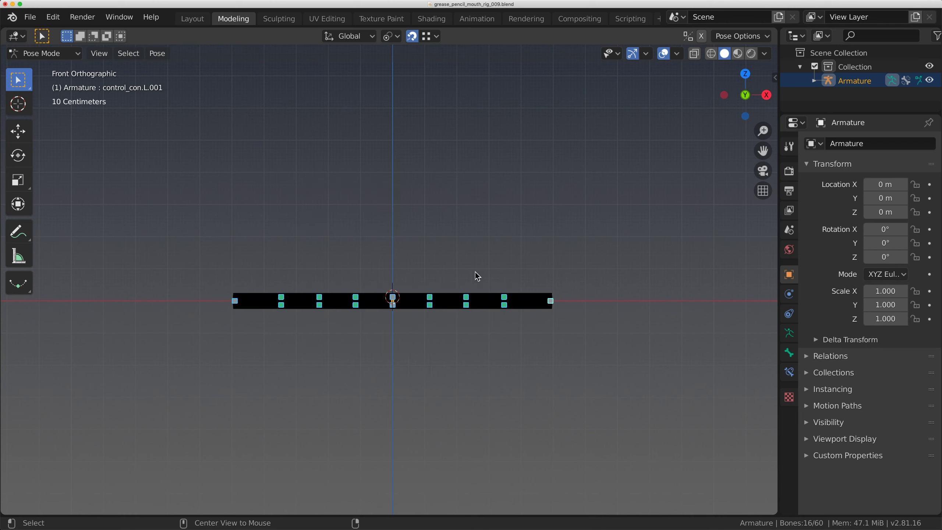
Arch the mouth's top, raise the right corner, and show control_top.L.001's bone settings.
left_click(397, 297)
key("g")
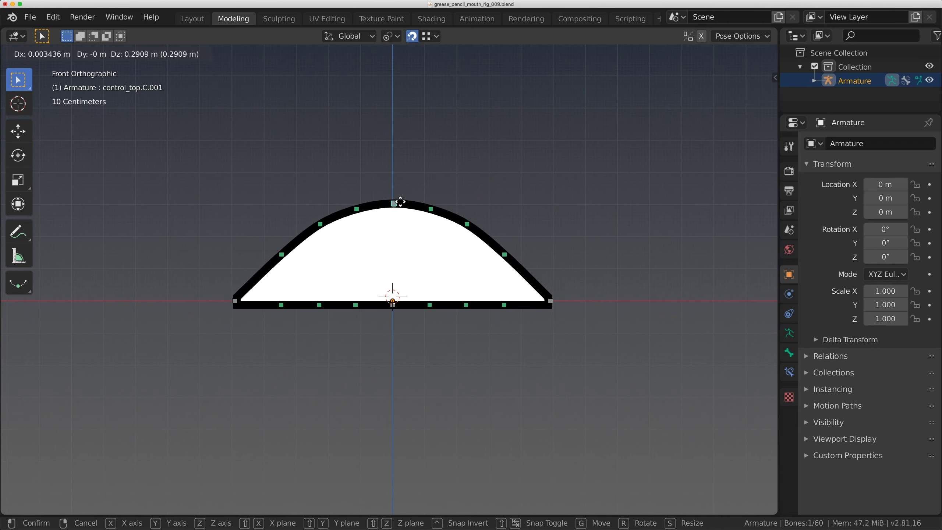
left_click(399, 196)
left_click(554, 303)
key("g")
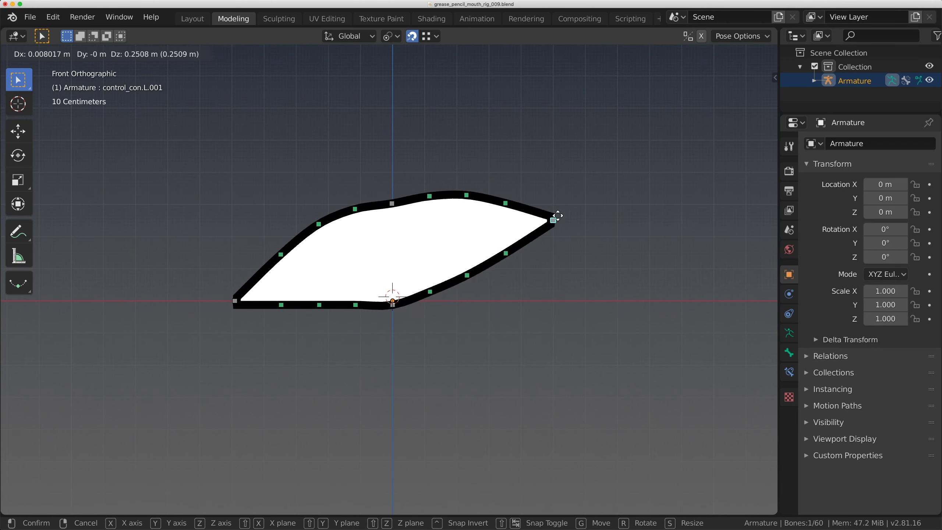
left_click(555, 207)
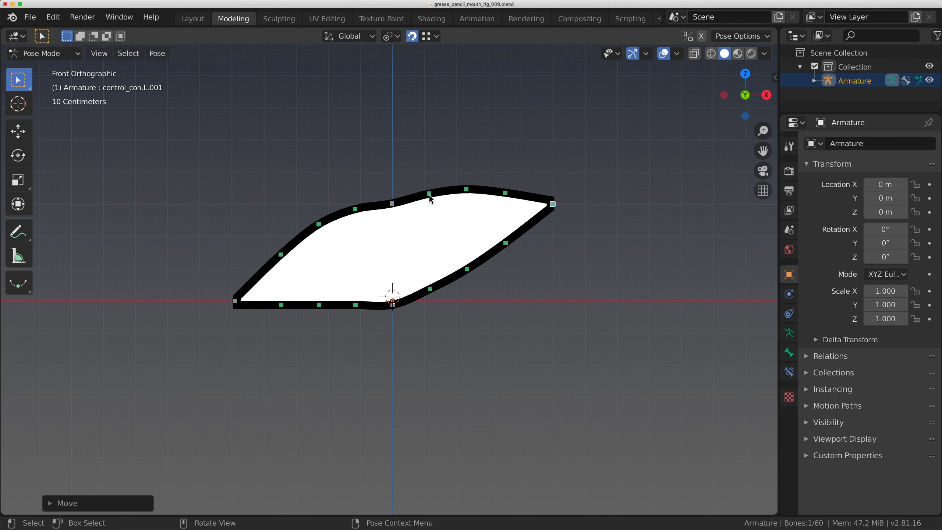
left_click(429, 193)
left_click(788, 352)
Set control_top.L.001's corner constraint influence to 0.05, then fine-tune it to about 0.073.
left_click(788, 371)
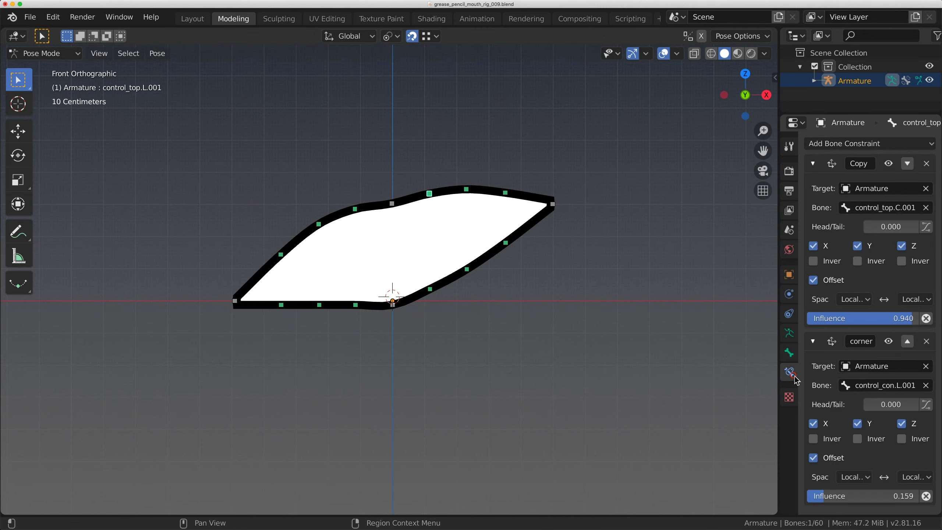
double_click(870, 496)
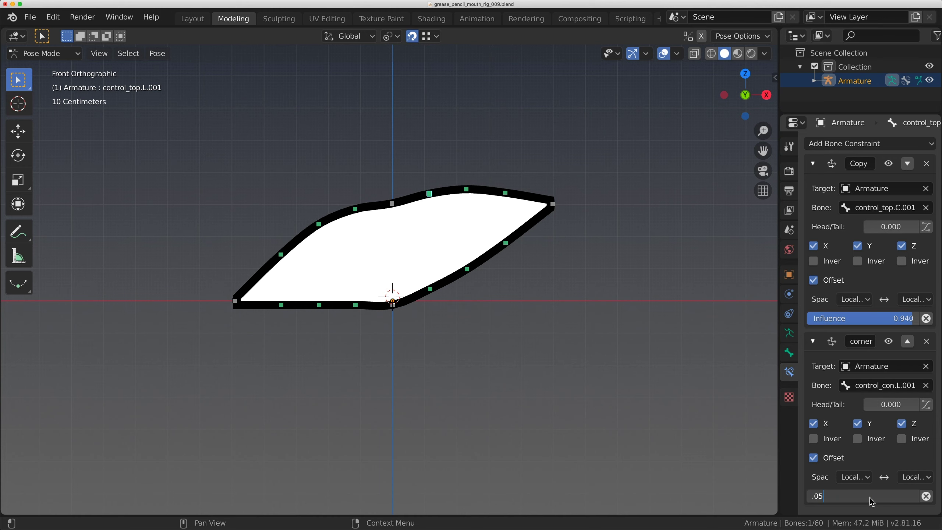
key("Return")
double_click(856, 493)
key("Escape")
left_click_drag(839, 498, 841, 496)
Lower control_top.L.003's corner constraint influence to about 0.593 and start moving the right corner.
left_click(473, 194)
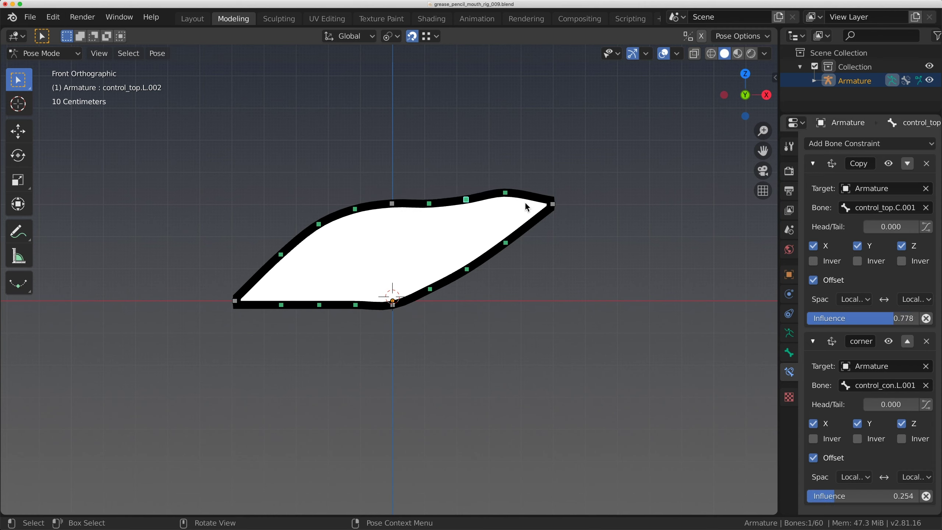
left_click(506, 193)
left_click_drag(875, 341, 869, 341)
left_click(468, 202)
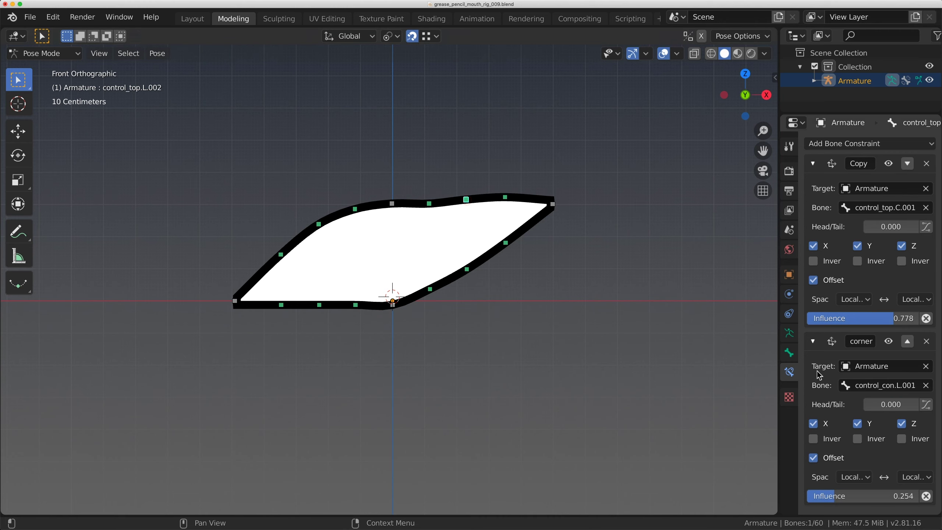
left_click(553, 204)
key("g")
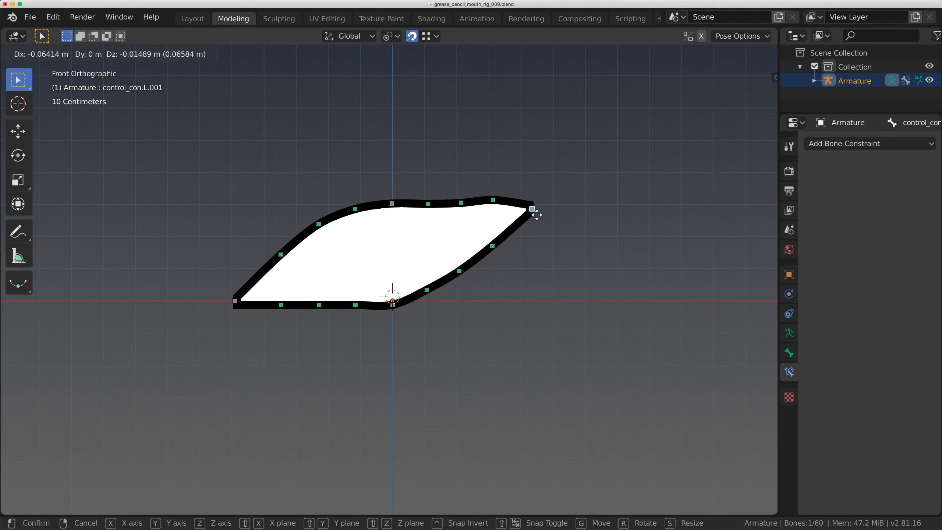
Test-move the right corner and top-centre controls, then clear all controls to rest.
left_click(536, 210)
left_click(396, 206)
key("g")
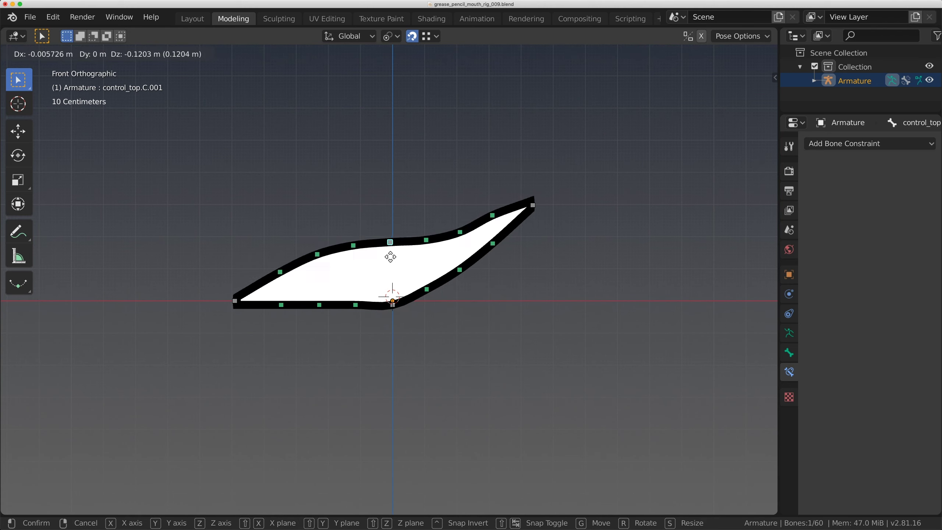
left_click(387, 282)
key("a")
key("alt+g")
Pose an arched upper lip, raised right corner and lowered lower-lip points, then reset to rest.
left_click(393, 292)
left_click_drag(393, 296, 393, 244)
left_click_drag(555, 304, 472, 223)
left_click(502, 248)
left_click(464, 248)
left_click_drag(428, 248, 424, 224)
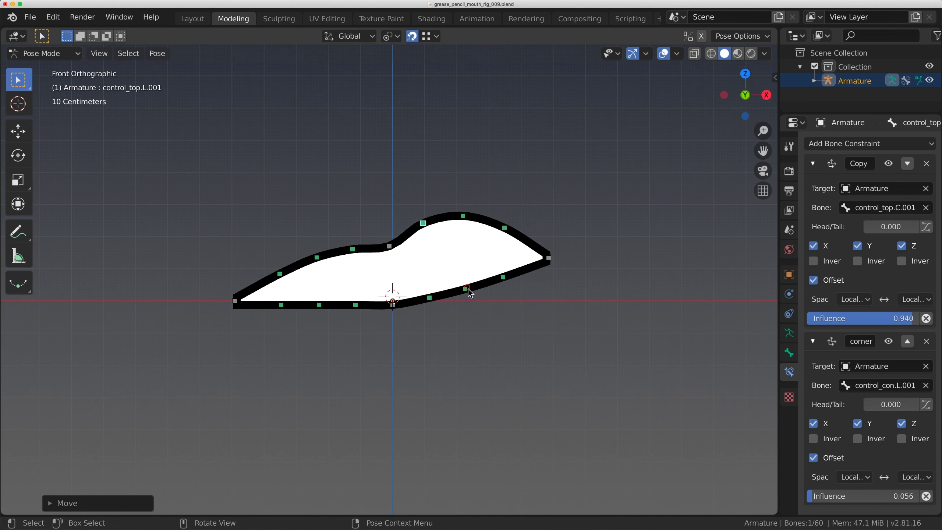
left_click_drag(467, 288, 468, 312)
left_click_drag(503, 278, 508, 305)
left_click_drag(429, 299, 430, 315)
key("a")
key("alt+g")
Bend the lip end with the right corner, inspect control_top.L.001, then undo back to the symmetric pose.
left_click(432, 299)
left_click_drag(559, 305, 542, 372)
left_click(429, 301)
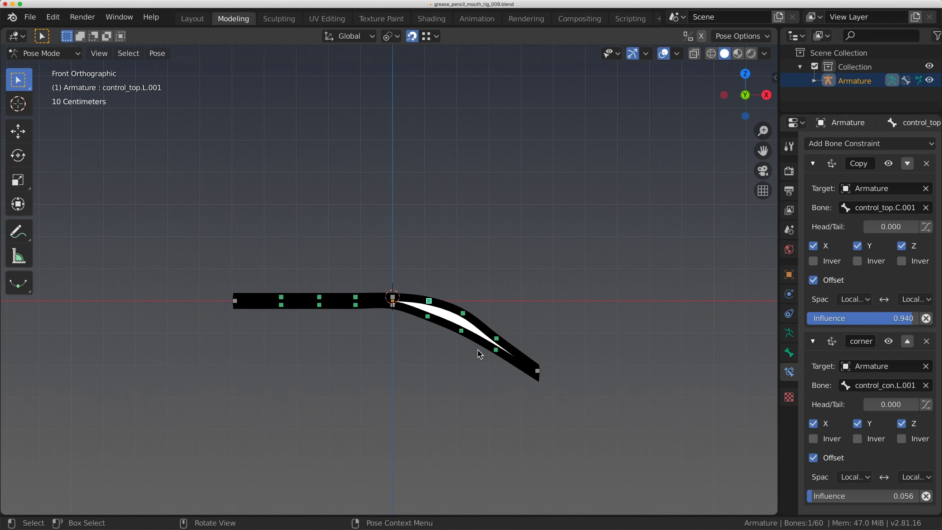
scroll(480, 353, "up", 2)
key("ctrl+z")
key("ctrl+z")
key("ctrl+z")
key("ctrl+z")
key("ctrl+z")
key("ctrl+z")
key("ctrl+z")
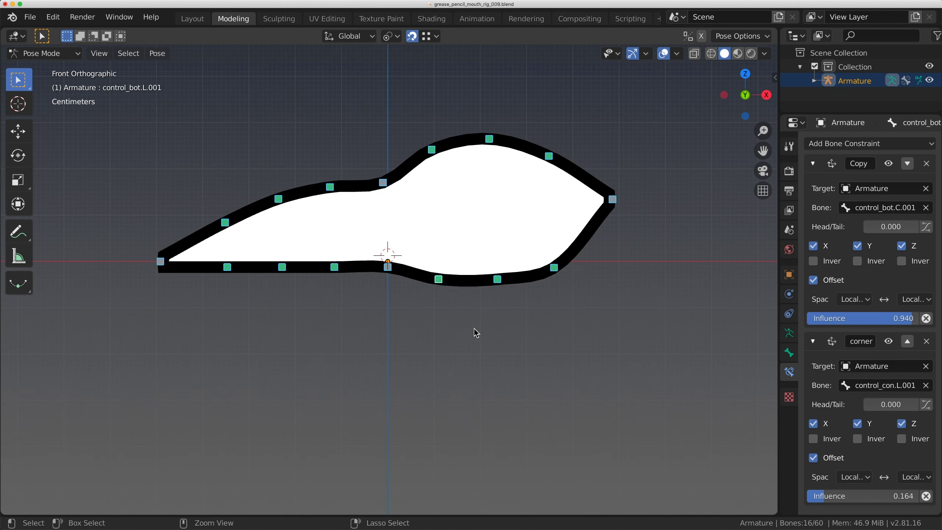
key("ctrl+z")
key("ctrl+z")
key("ctrl+z")
key("ctrl+z")
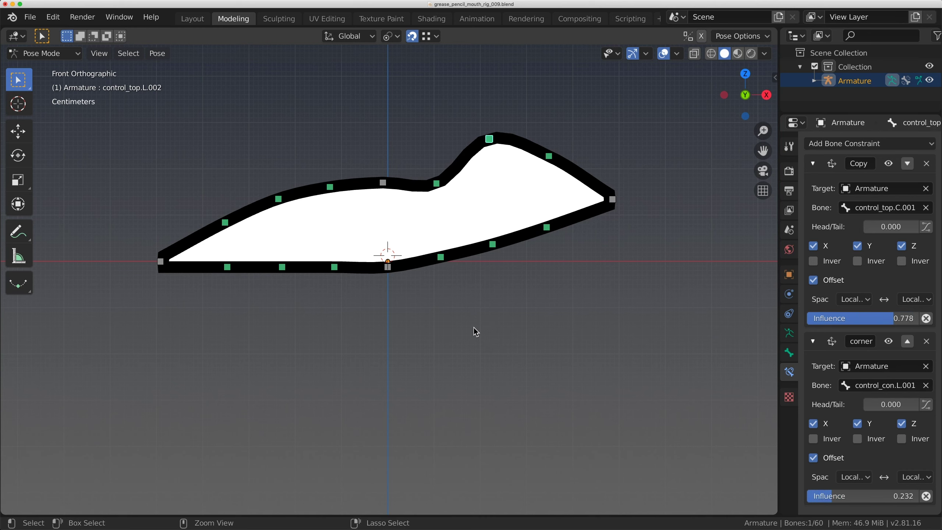
Test dropping the bottom control to open the mouth, then reset the pose to rest.
left_click(387, 269)
key("g")
left_click(387, 386)
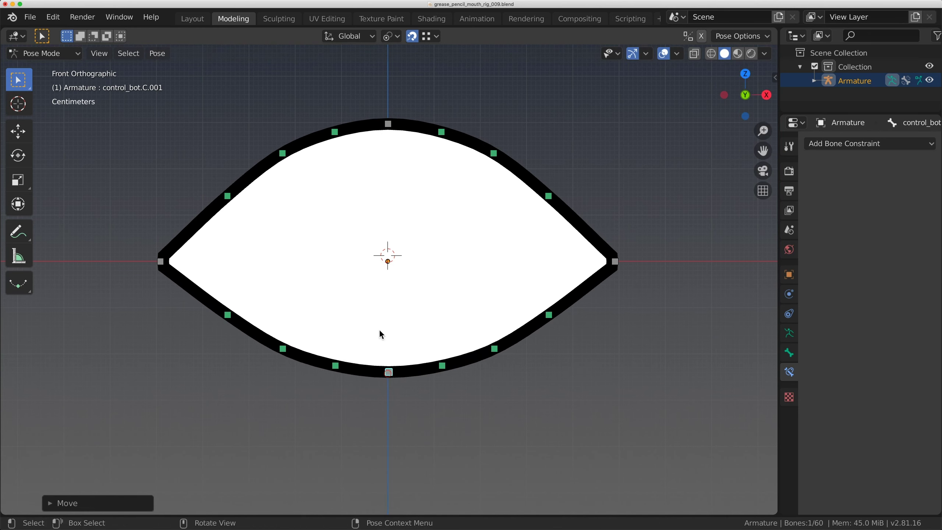
scroll(422, 304, "down", 3)
key("a")
key("alt+g")
Raise the upper lip, pull the lower lip down and move the left corner inward into an almond shape.
left_click(407, 270)
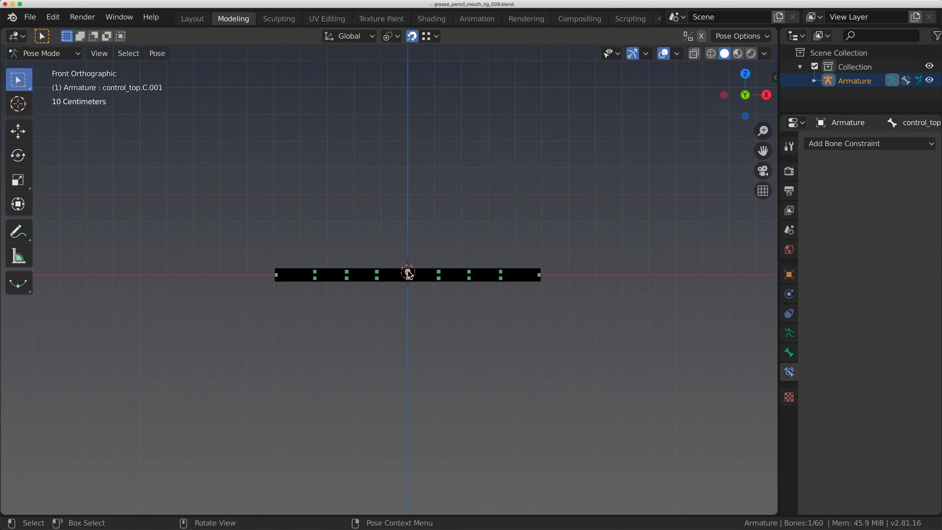
key("g")
left_click(404, 198)
left_click_drag(412, 282, 409, 362)
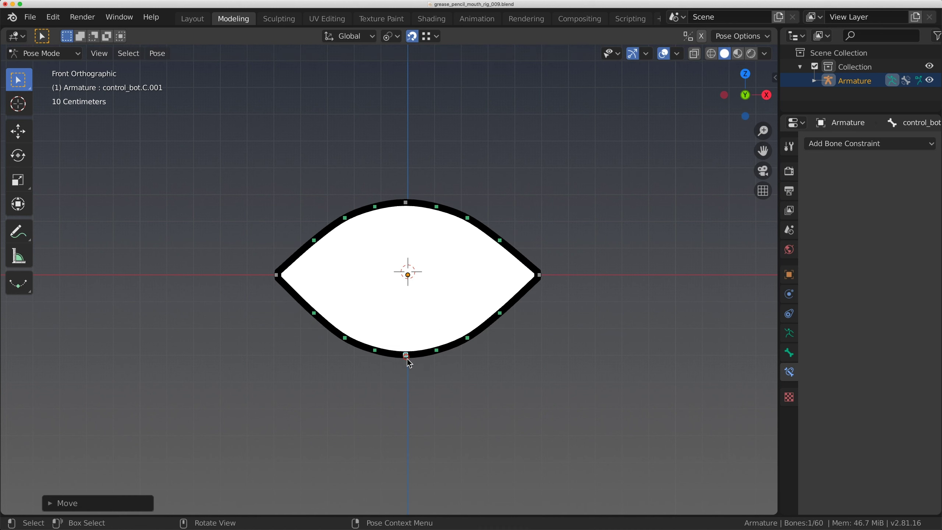
left_click_drag(278, 275, 326, 281)
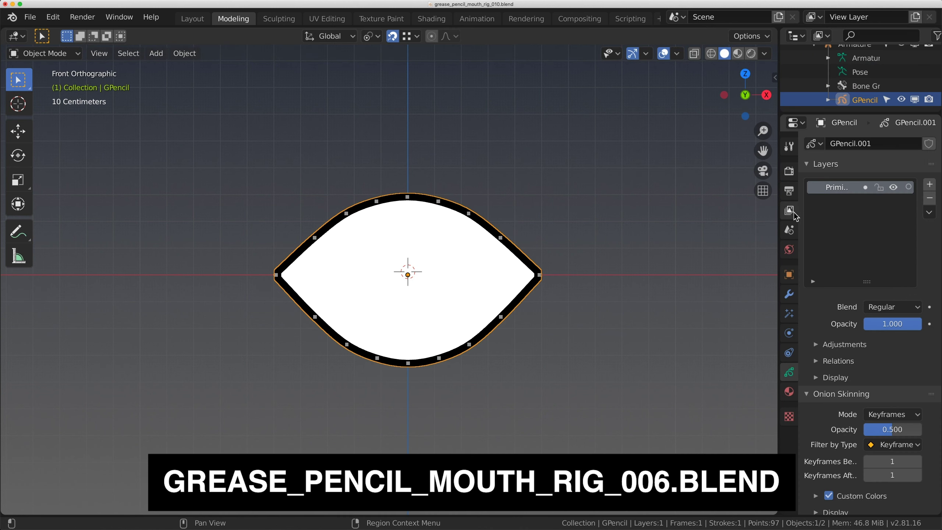
Duplicate the lips layer as 'back', move it below lips, and split the Properties area in two.
left_click_drag(778, 222, 651, 221)
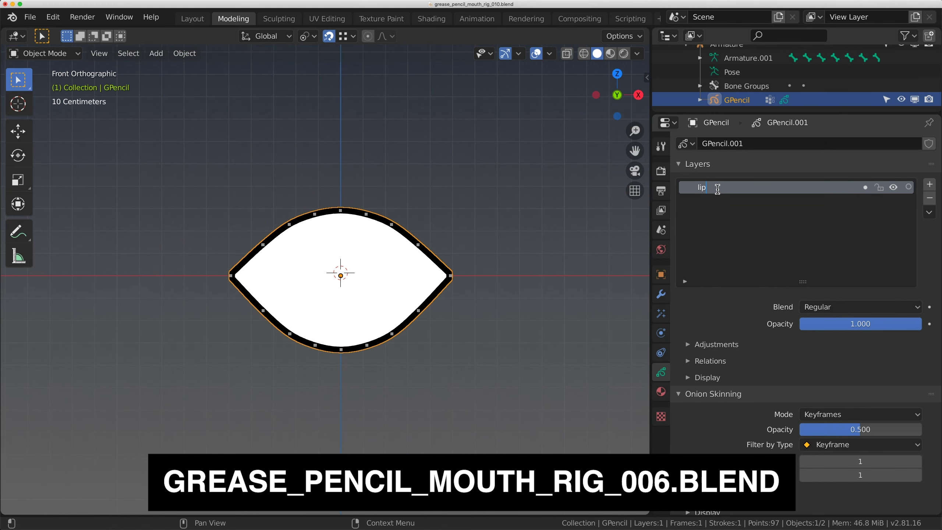
left_click(929, 213)
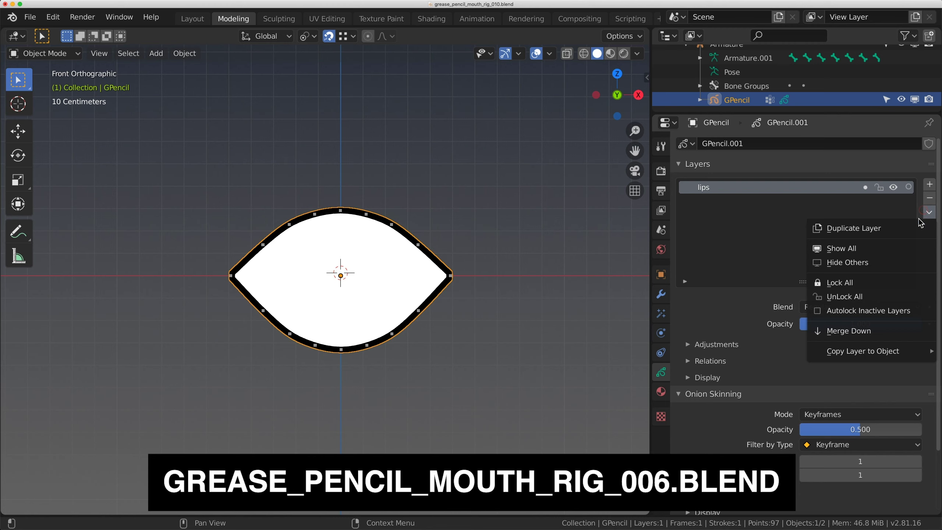
left_click(845, 232)
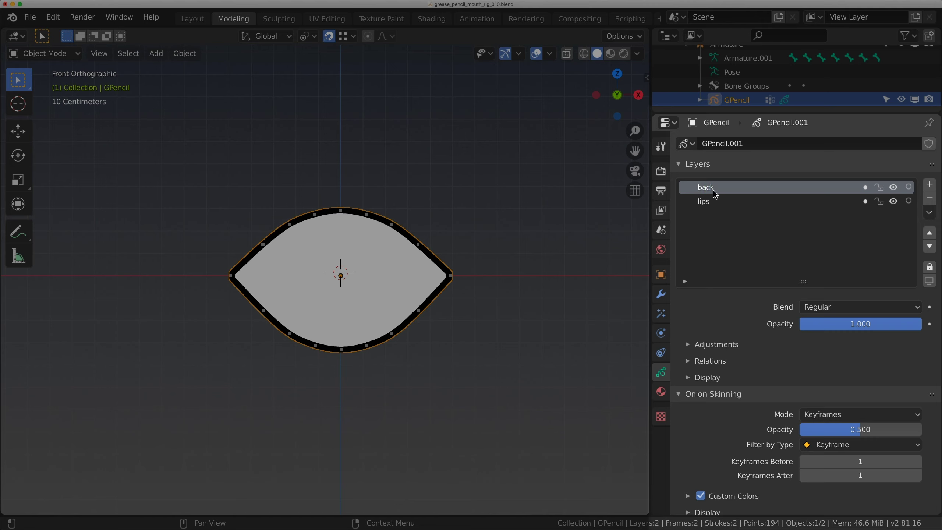
scroll(748, 189, "down", 3)
scroll(852, 195, "up", 3)
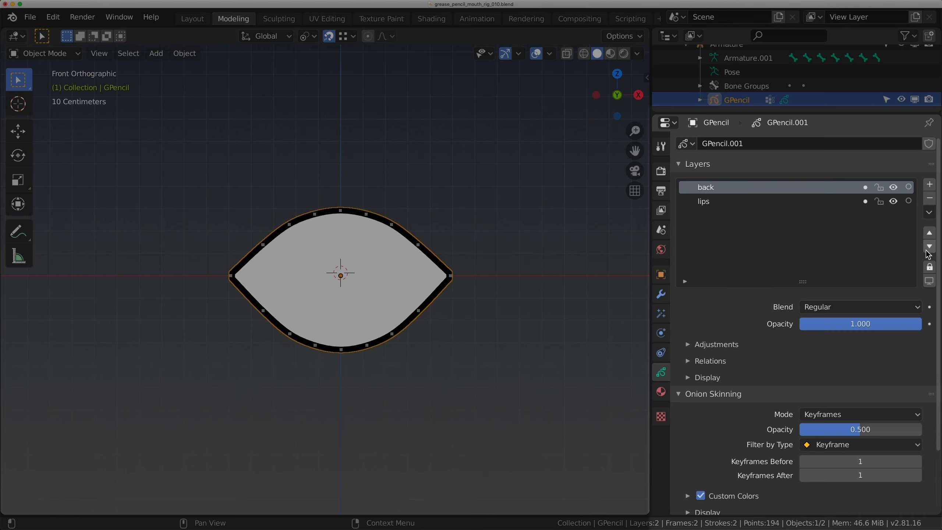
left_click(927, 249)
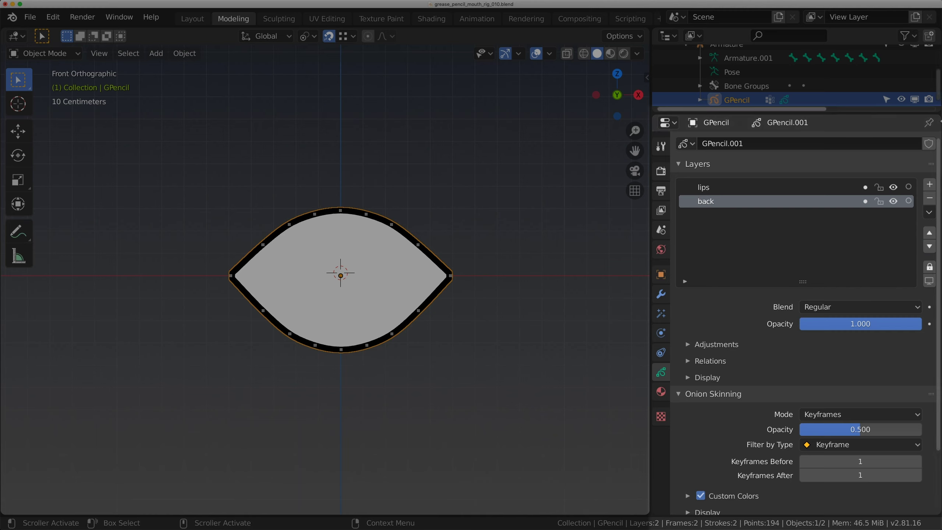
left_click_drag(939, 121, 909, 303)
scroll(661, 497, "down", 5)
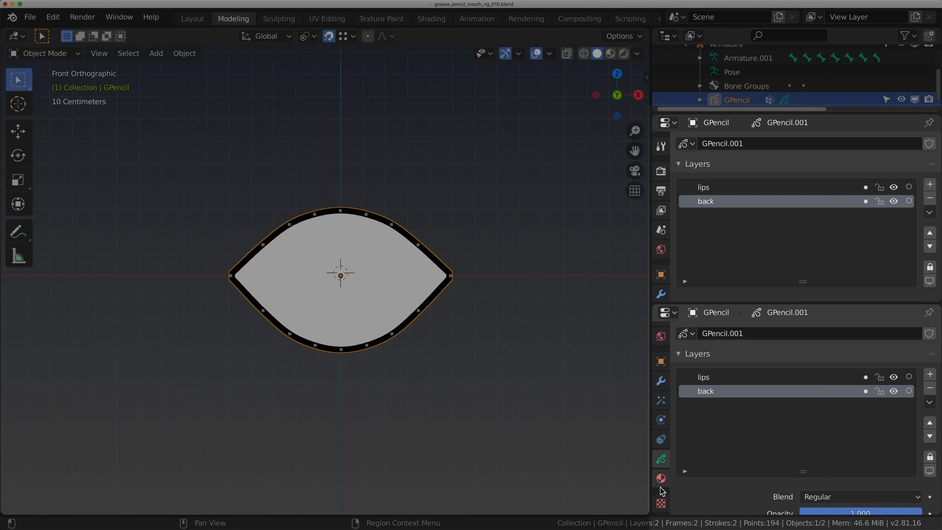
Show material settings in the lower area and add a new material slot named 'mouth'.
left_click(661, 481)
left_click_drag(742, 302, 742, 347)
left_click(930, 375)
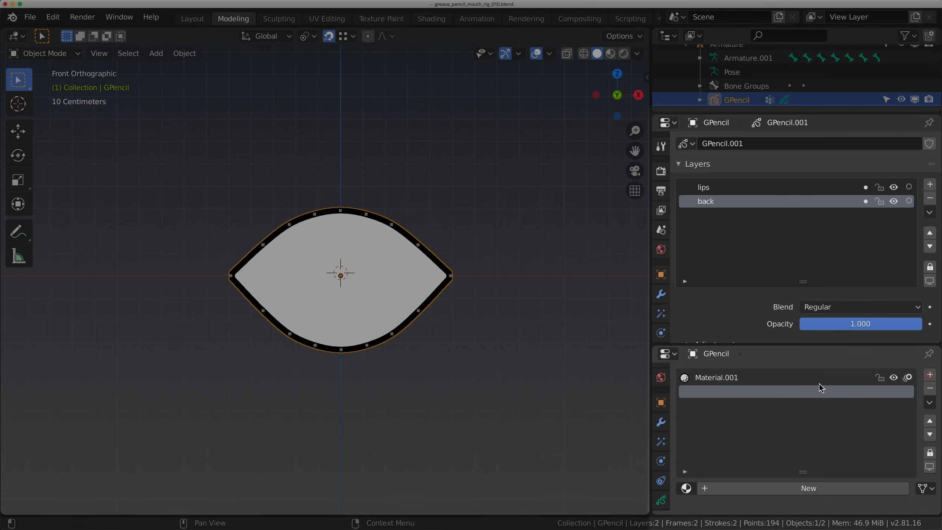
left_click(769, 488)
double_click(730, 378)
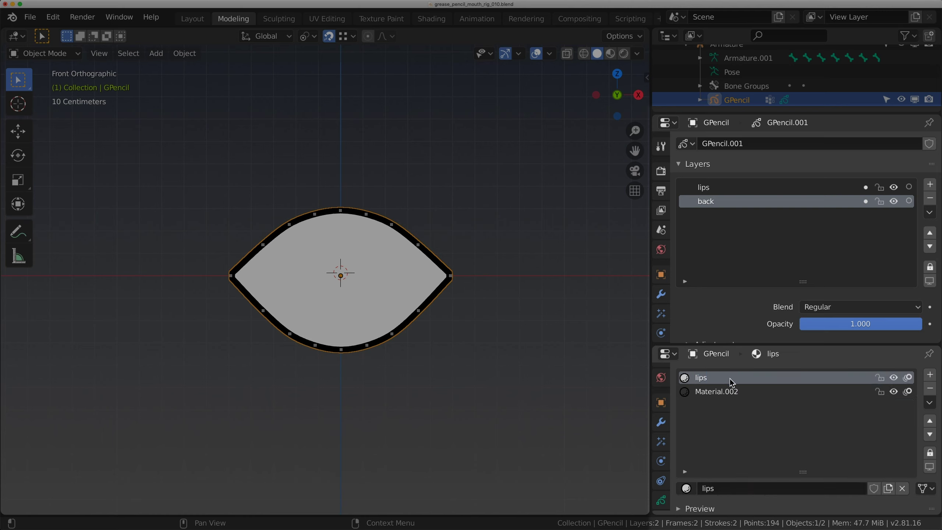
double_click(727, 391)
type("mouth")
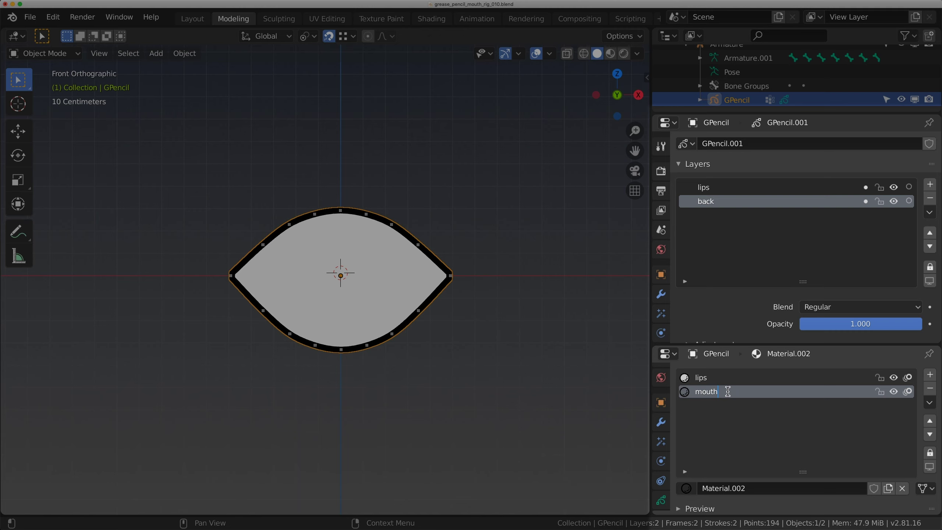
Give the mouth material a dark red fill colour with no stroke.
scroll(771, 493, "down", 6)
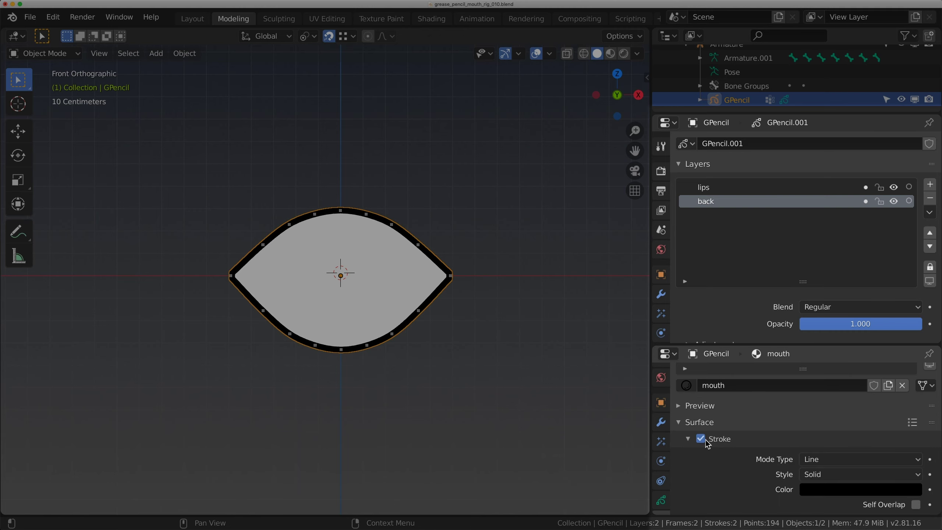
scroll(708, 449, "down", 5)
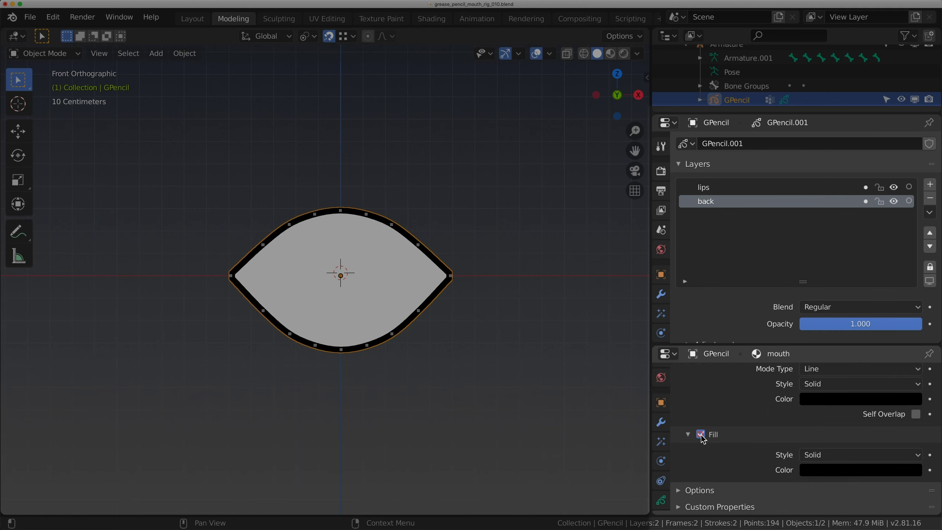
left_click(820, 470)
left_click_drag(912, 300, 911, 271)
left_click_drag(850, 328, 848, 371)
left_click_drag(911, 327, 910, 337)
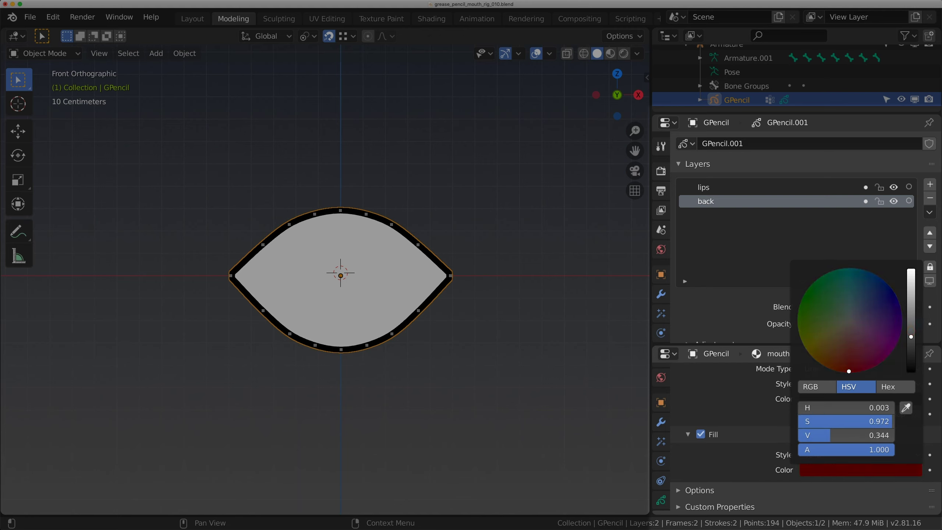
scroll(740, 421, "up", 4)
scroll(736, 414, "up", 2)
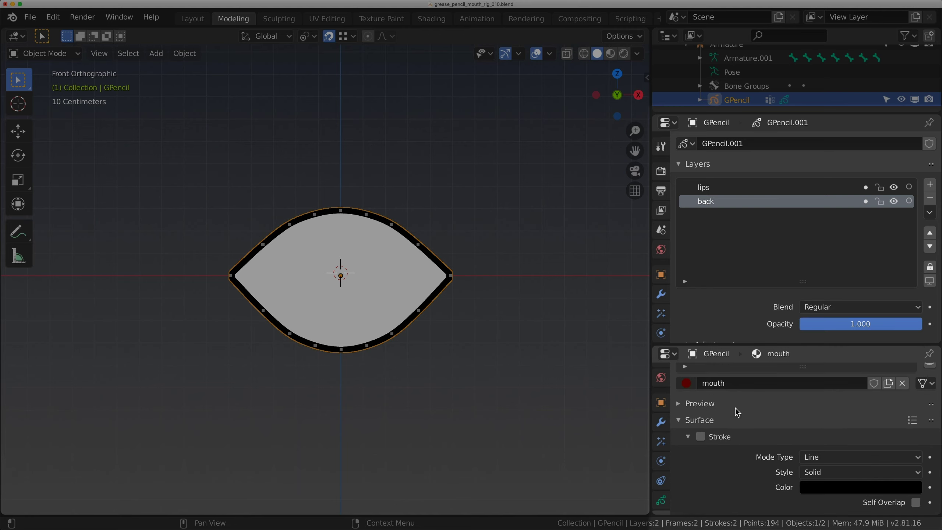
scroll(719, 215, "down", 1)
Hide the lips layer, make the back layer active and enter Edit Mode on its stroke.
left_click(706, 175)
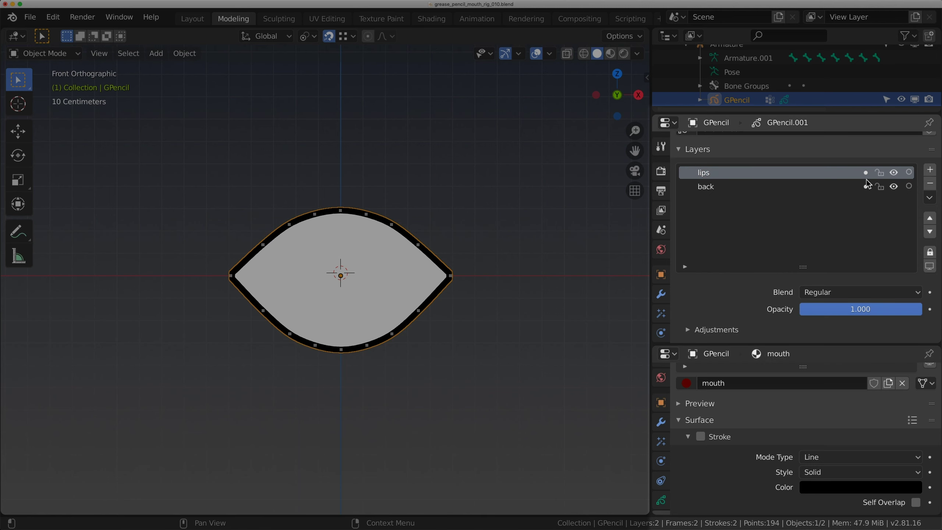
left_click(894, 172)
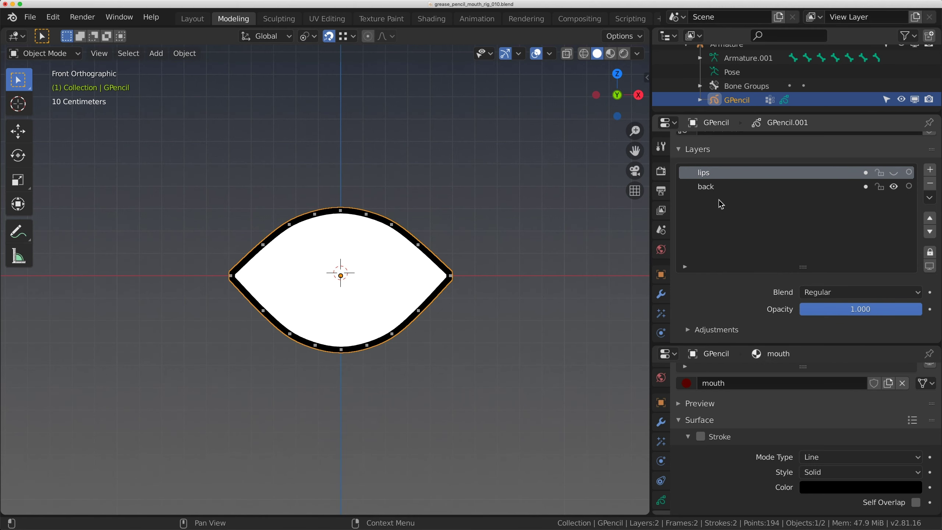
left_click(731, 187)
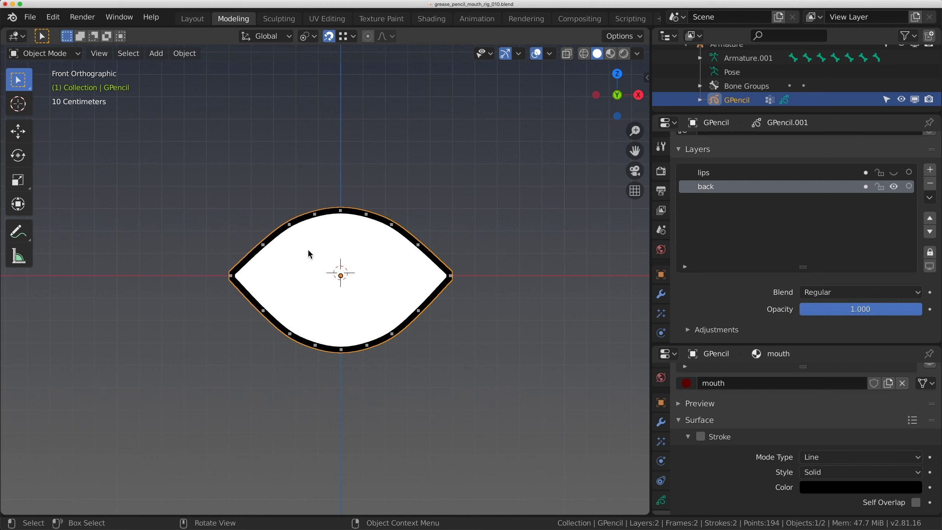
key("Tab")
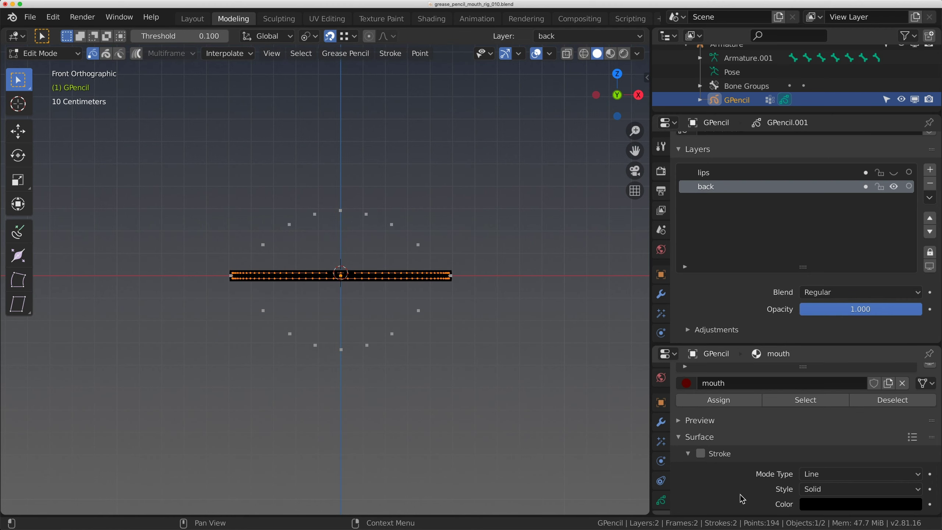
Assign the mouth material to the back stroke and return to Object Mode.
scroll(721, 502, "up", 5)
left_click(721, 503)
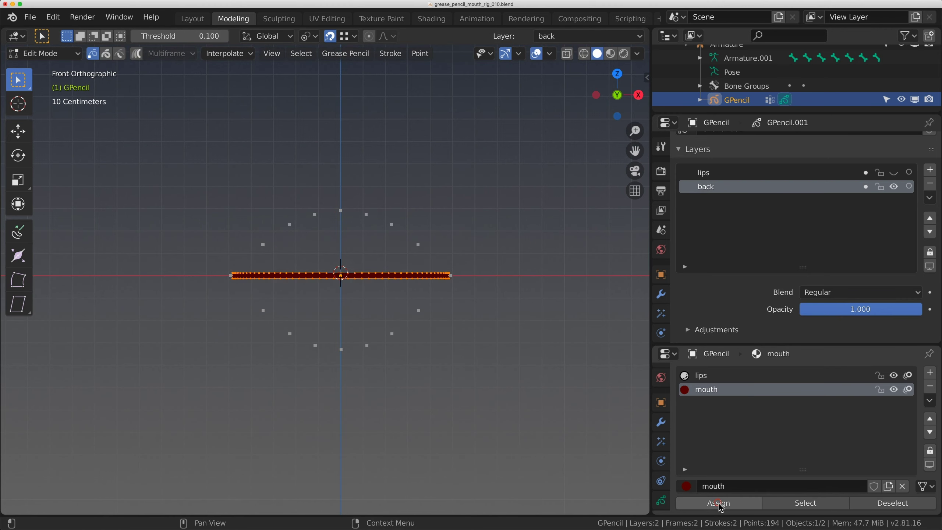
key("Tab")
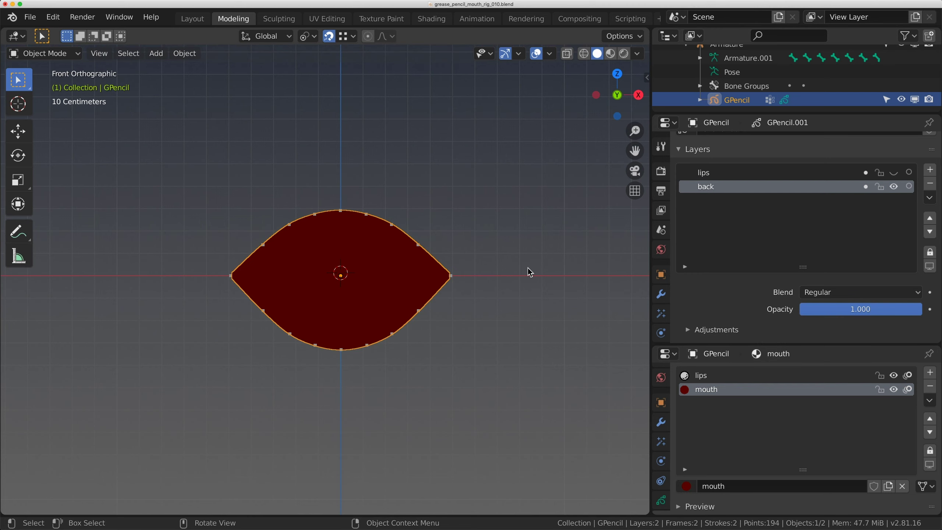
Unhide the lips layer and turn off Fill in the lips material, leaving a black outline.
left_click(894, 173)
left_click(738, 173)
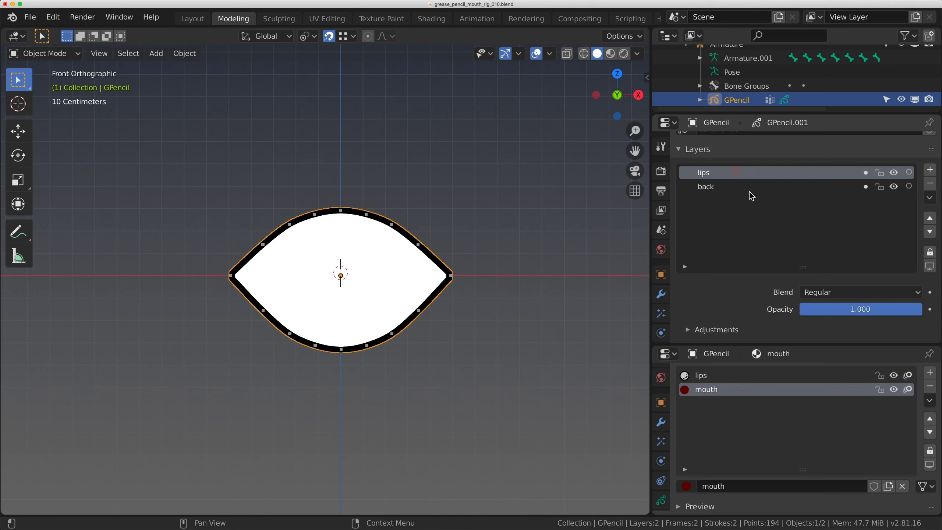
left_click(717, 375)
scroll(709, 508, "down", 1)
scroll(714, 482, "down", 5)
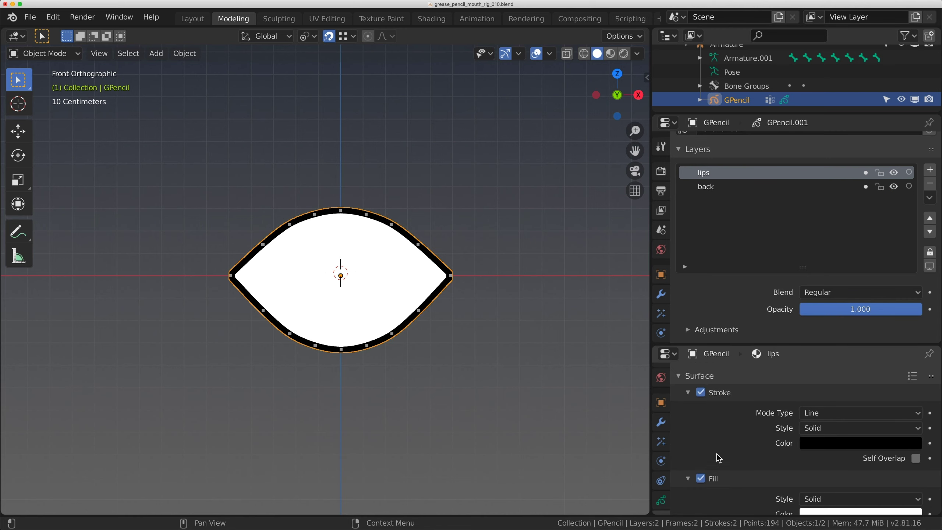
left_click(700, 479)
scroll(383, 250, "up", 3)
scroll(766, 227, "up", 1)
Compare the lips and back layers by toggling their visibility and switching the active layer.
left_click(717, 201)
left_click(725, 186)
left_click(893, 187)
left_click(892, 187)
left_click(894, 202)
left_click(894, 201)
left_click(739, 201)
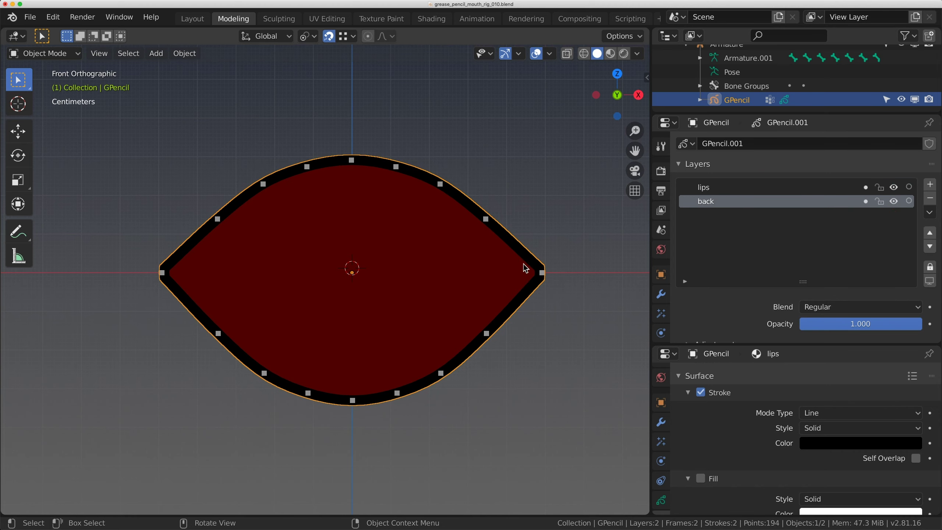
key("ctrl+Tab")
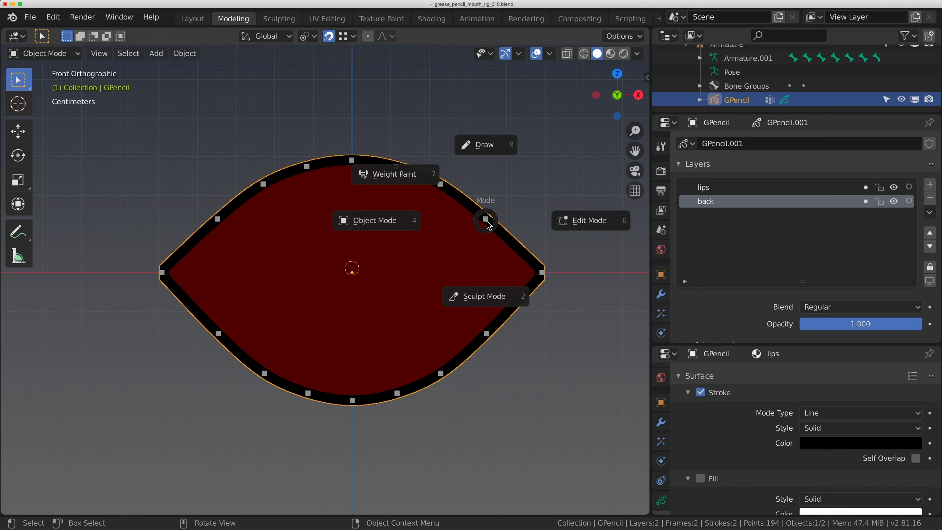
left_click(473, 203)
left_click(808, 188)
left_click(801, 202)
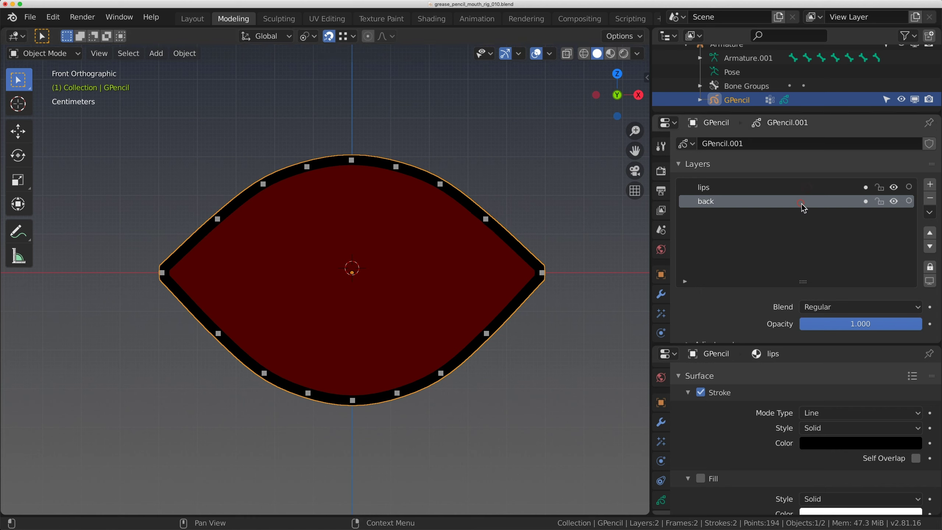
Add three layers named teeth_top, teeth_bot and tongue between lips and back, with teeth_top active.
left_click(929, 185)
left_click(929, 185)
left_click(930, 185)
double_click(715, 202)
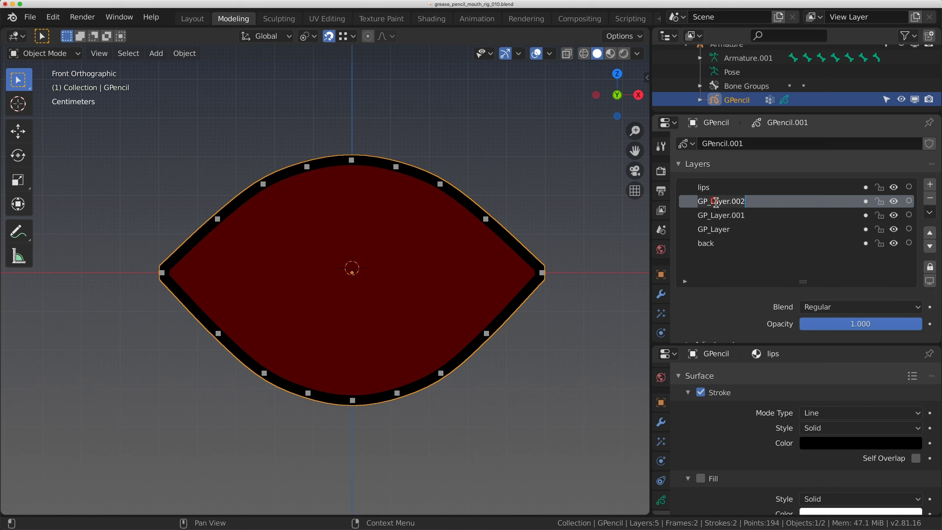
type("teeth_top")
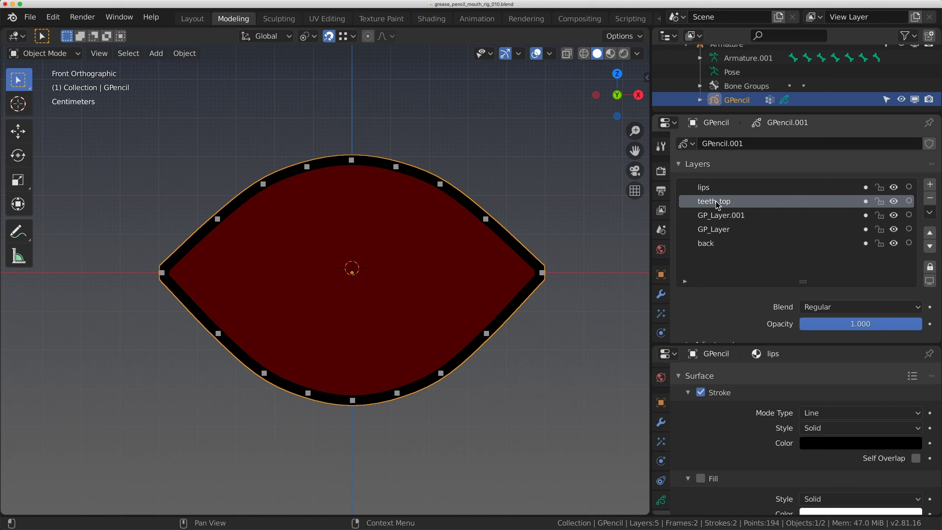
double_click(719, 215)
type("teeth_bot")
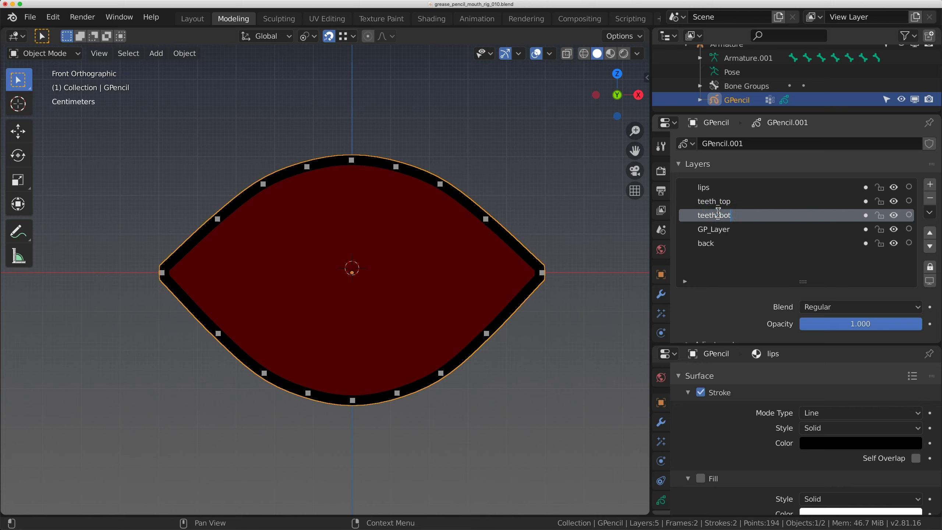
left_click(740, 231)
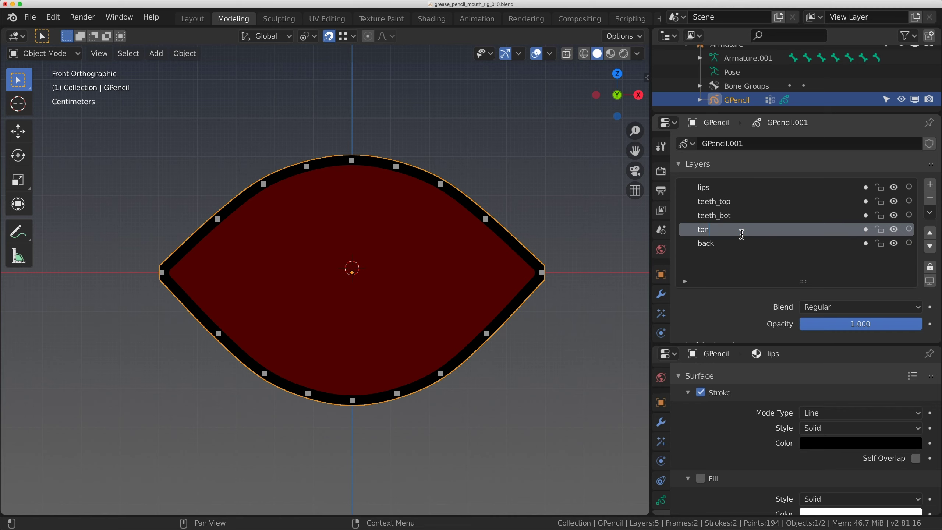
left_click(755, 203)
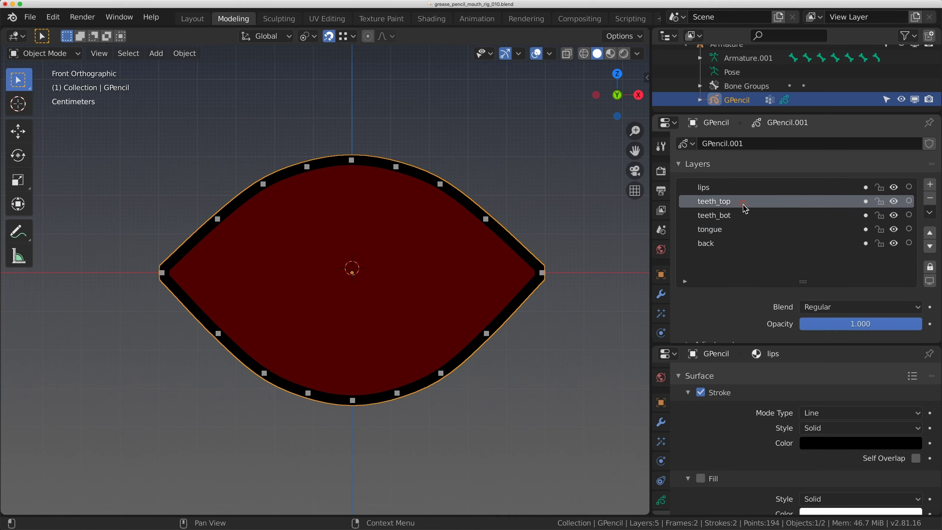
left_click(54, 57)
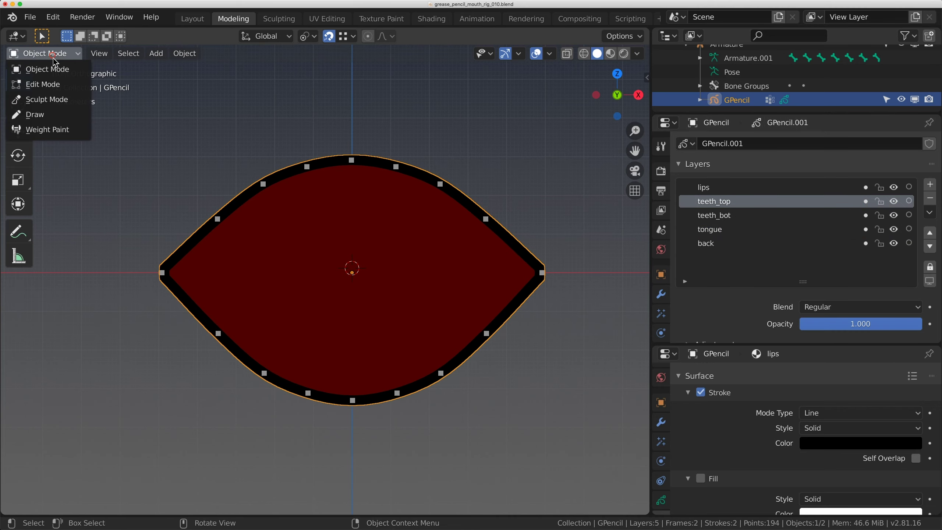
In Draw mode, box a rectangle over the upper half of the mouth and add an empty material slot.
left_click(40, 114)
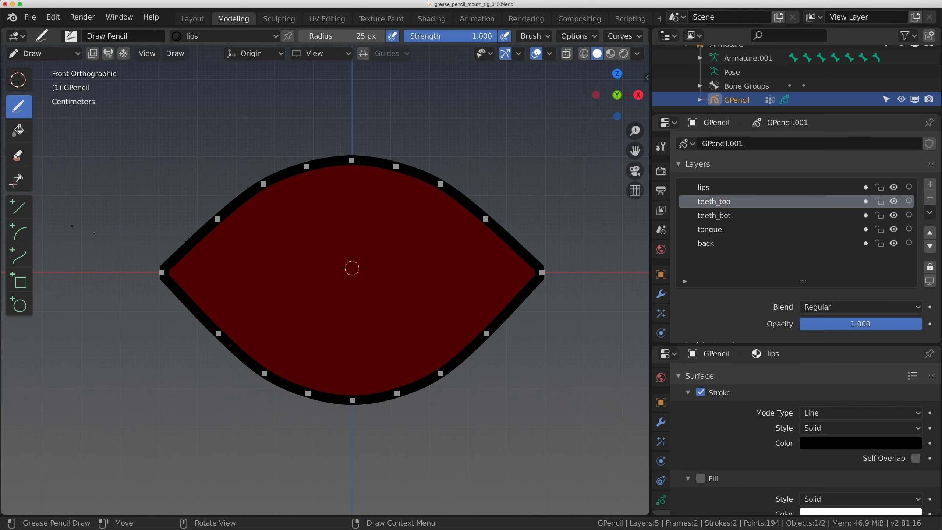
left_click(19, 280)
scroll(206, 240, "down", 4)
left_click_drag(174, 137, 516, 285)
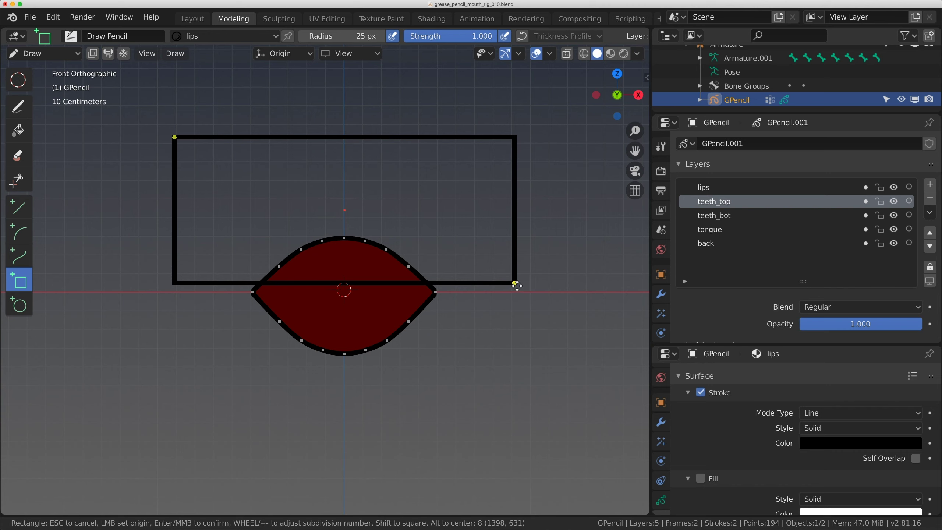
key("Return")
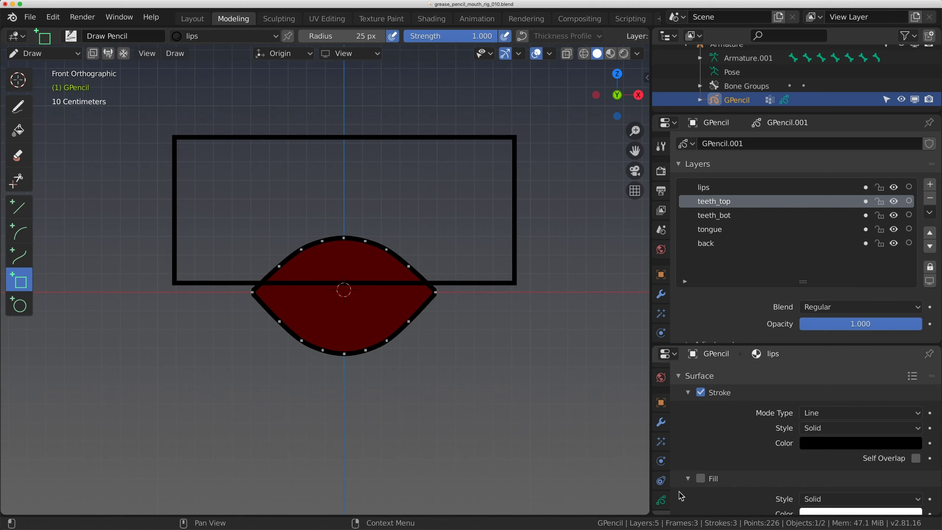
scroll(663, 499, "down", 1)
scroll(747, 463, "up", 5)
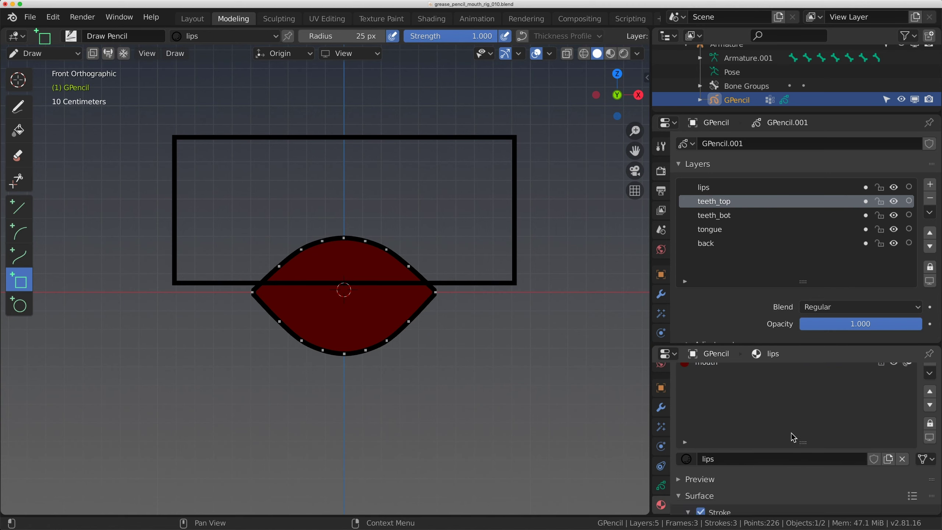
left_click(932, 377)
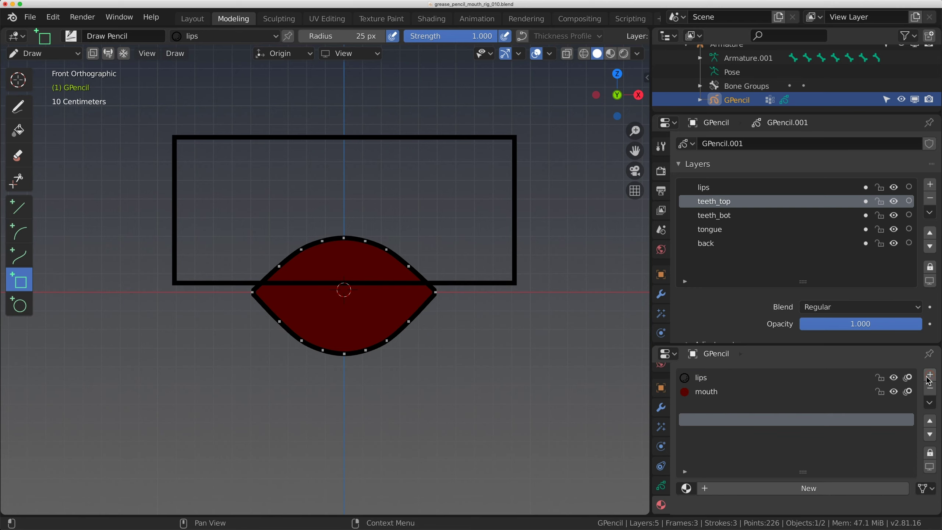
Create two new materials named 'teeth' and 'tongue'.
left_click(752, 488)
left_click(753, 488)
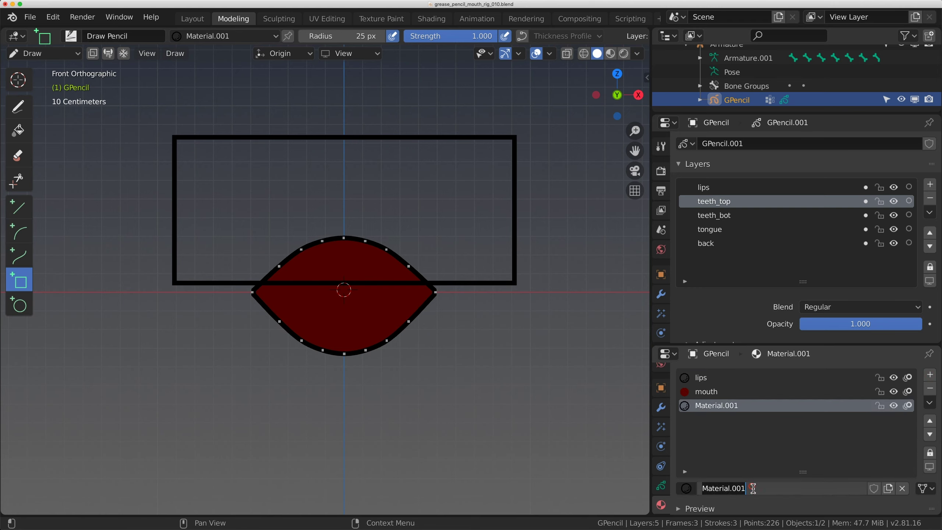
type("teeth")
key("Return")
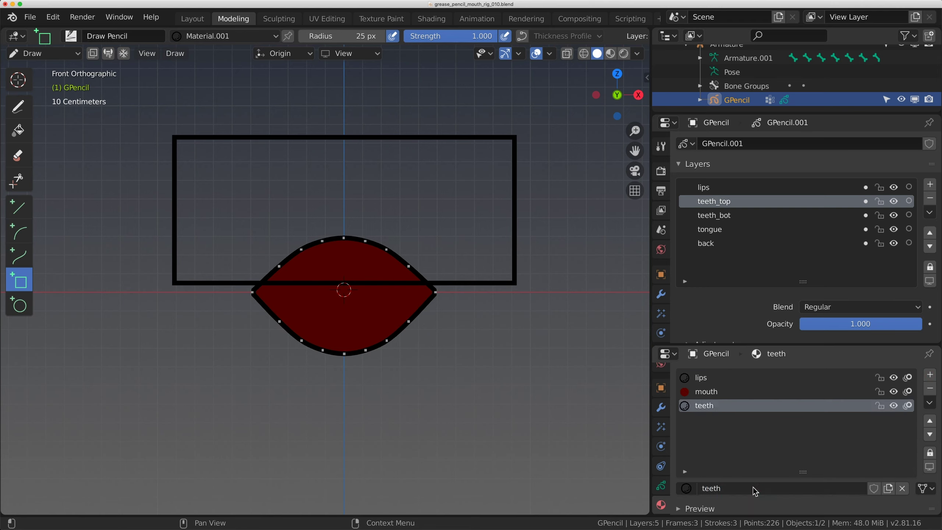
left_click(753, 421)
left_click(753, 487)
left_click(751, 488)
type("tongue")
key("Return")
Give the teeth material a white fill colour.
left_click(734, 408)
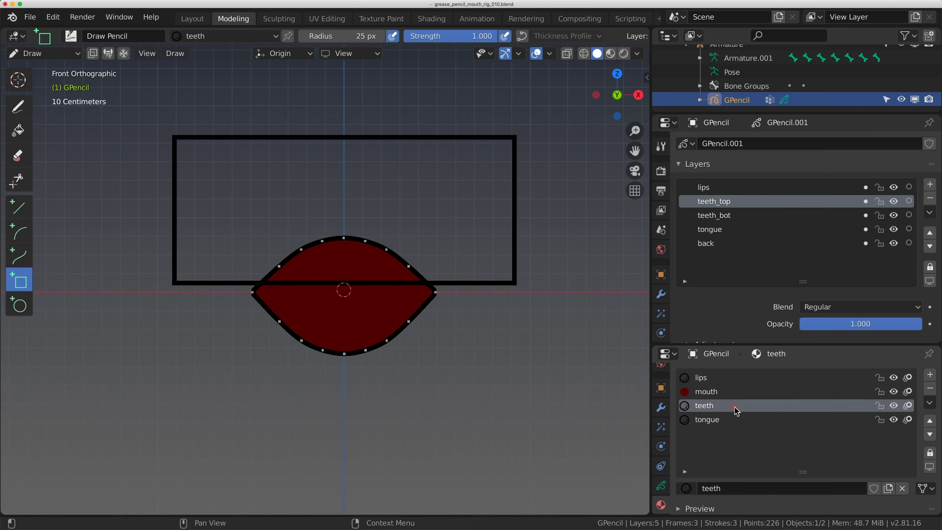
scroll(752, 508, "down", 3)
scroll(753, 509, "down", 10)
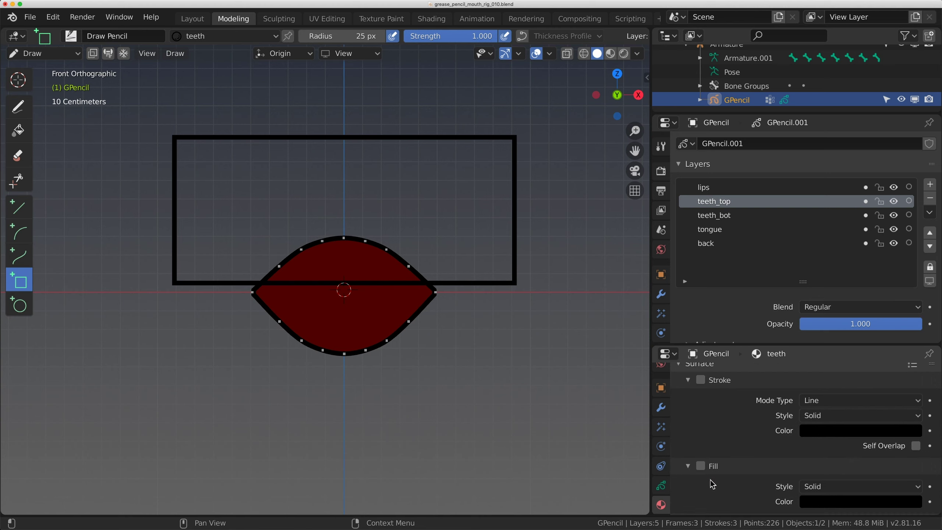
left_click(833, 490)
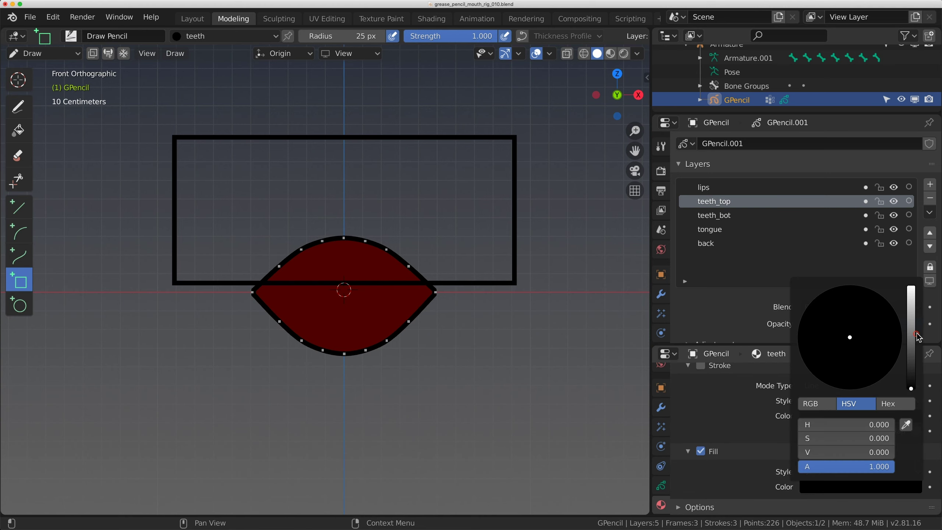
scroll(725, 443, "up", 10)
Make the tongue material fill-only with a full-brightness pinkish red fill, then activate teeth_bot layer.
left_click(721, 418)
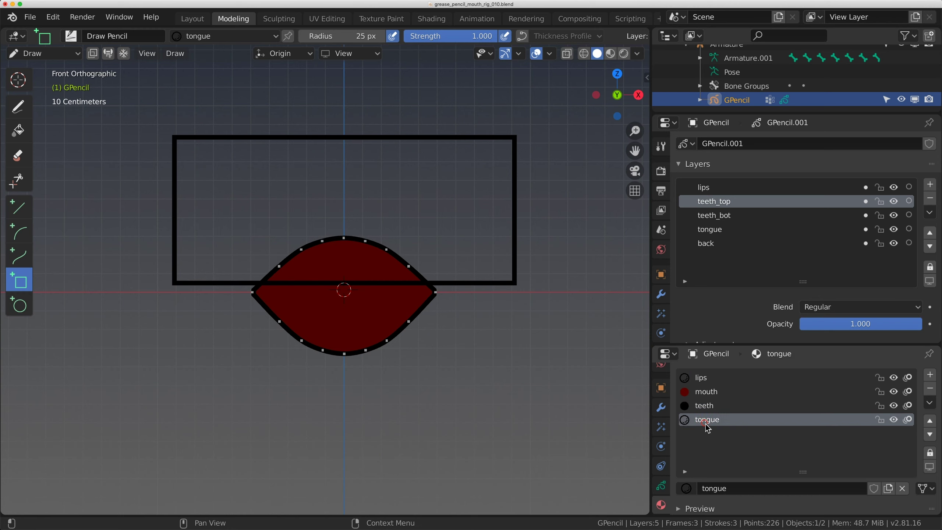
scroll(725, 483, "down", 3)
scroll(730, 479, "down", 10)
scroll(701, 426, "up", 3)
left_click(700, 397)
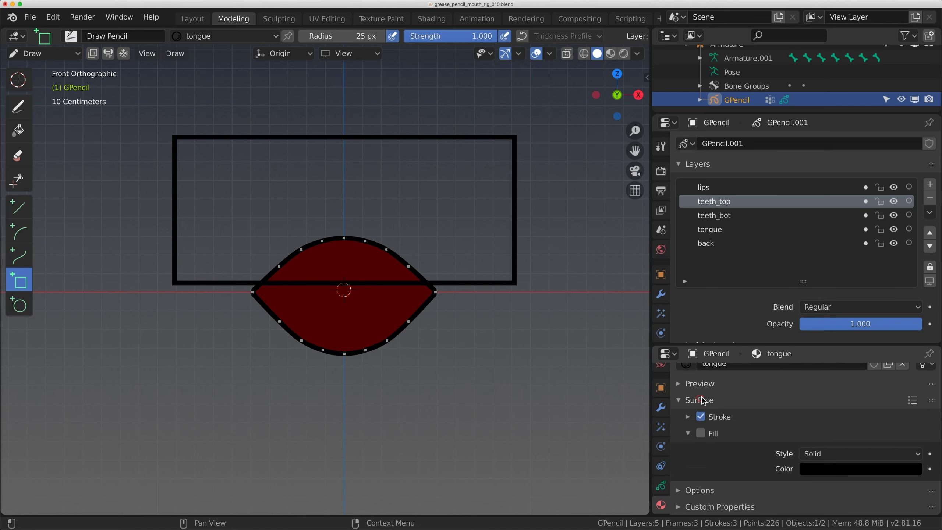
left_click(829, 471)
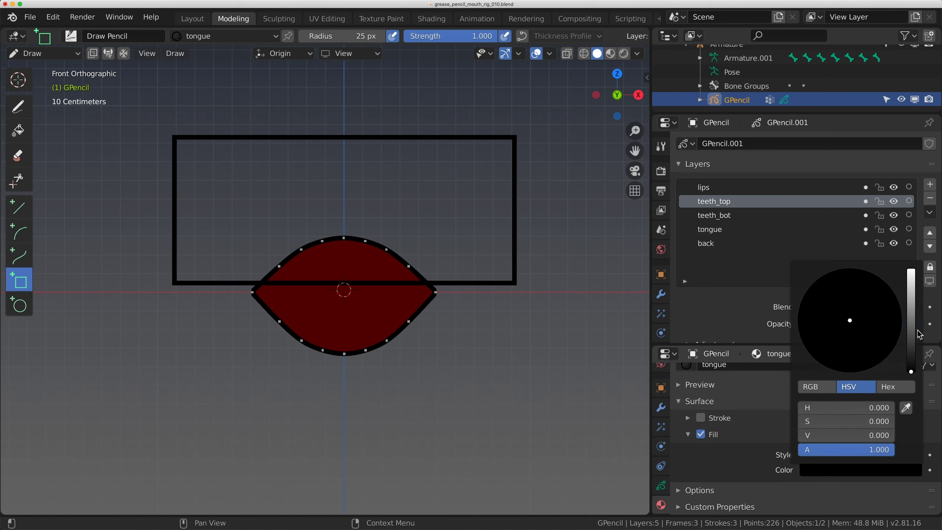
left_click_drag(910, 371, 910, 269)
left_click_drag(857, 338, 857, 358)
scroll(722, 397, "up", 5)
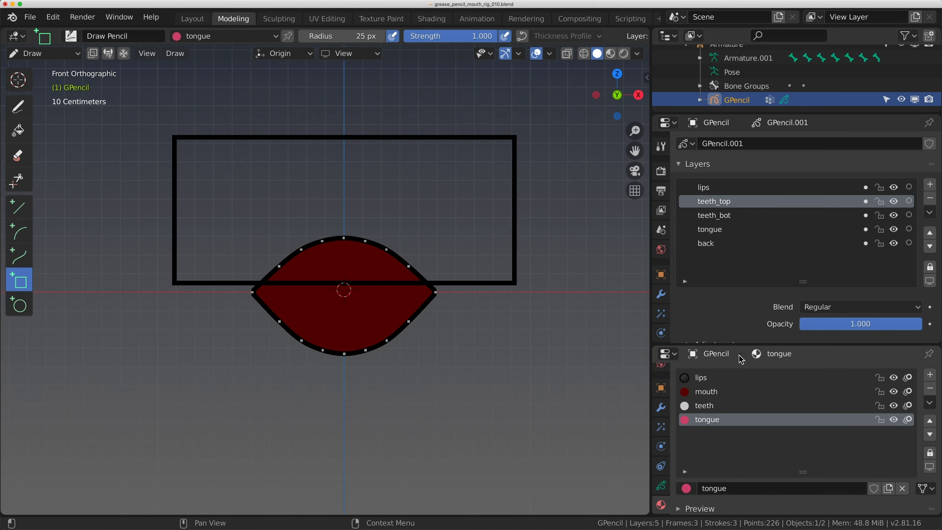
left_click(709, 217)
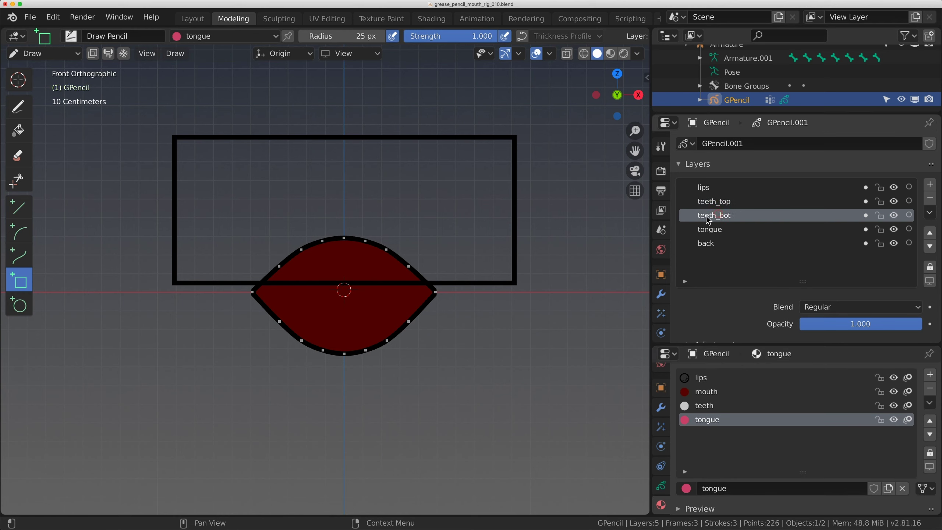
Draw a white lower-teeth rectangle below the mouth on teeth_bot with the teeth material.
left_click(709, 406)
left_click_drag(177, 305, 519, 435)
key("Return")
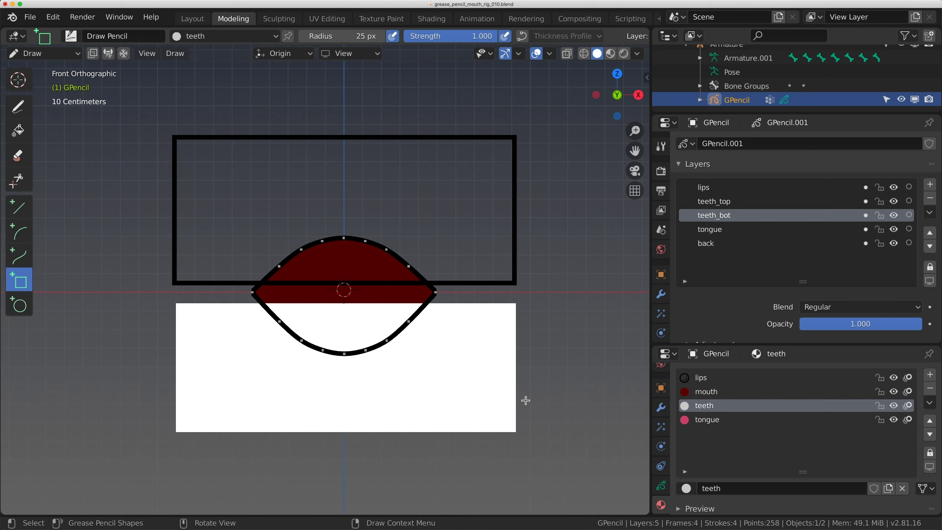
Draw a pink tongue circle on the tongue layer with the tongue material, then enter Edit Mode.
left_click(727, 230)
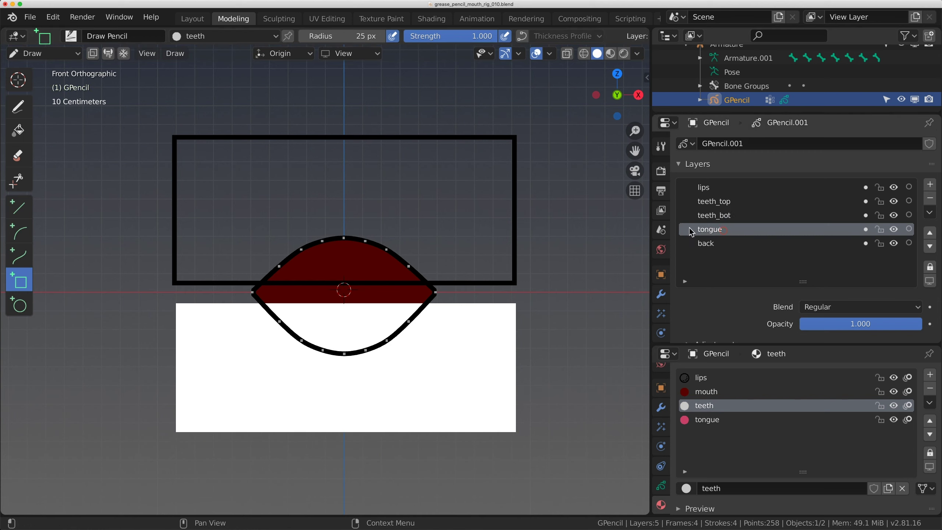
left_click(16, 306)
left_click_drag(285, 318, 392, 370)
key("Escape")
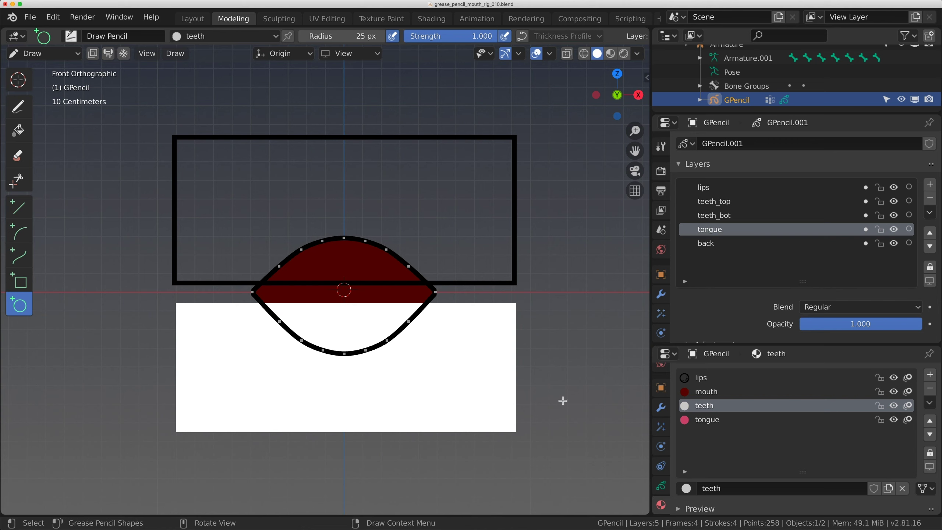
left_click(698, 421)
left_click_drag(295, 316, 392, 392)
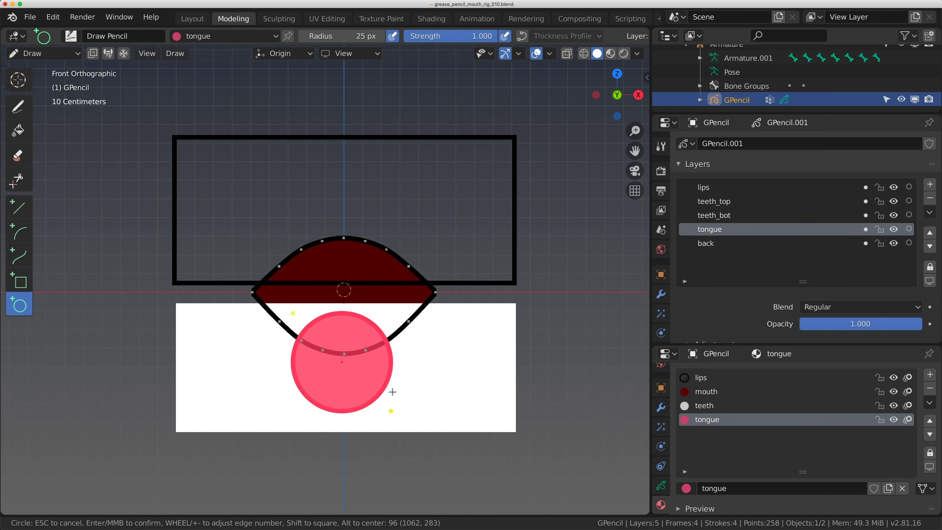
key("Return")
left_click(551, 345)
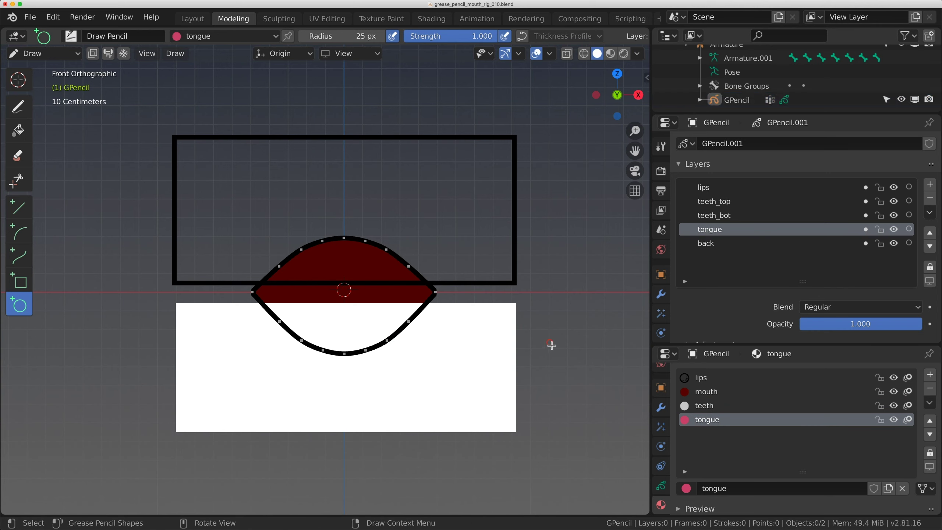
key("Tab")
Assign the teeth material to the upper rectangle, nudge it higher, and return to Object Mode.
left_click(518, 143)
left_click(517, 141)
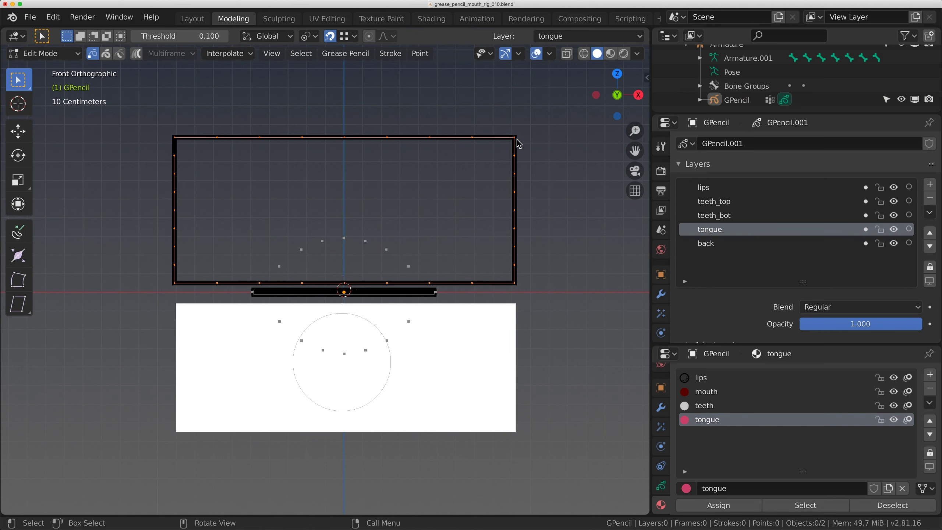
left_click(718, 405)
left_click(718, 505)
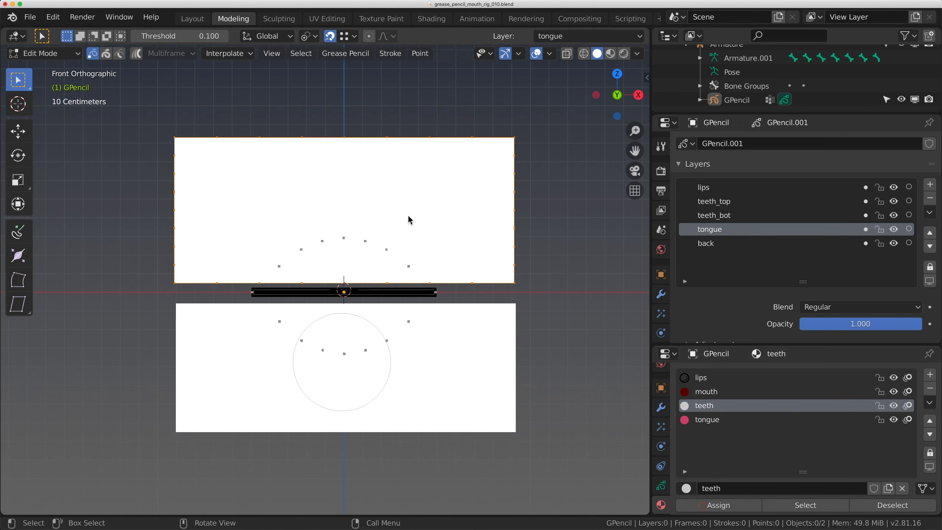
key("g")
left_click(443, 245)
left_click(496, 307)
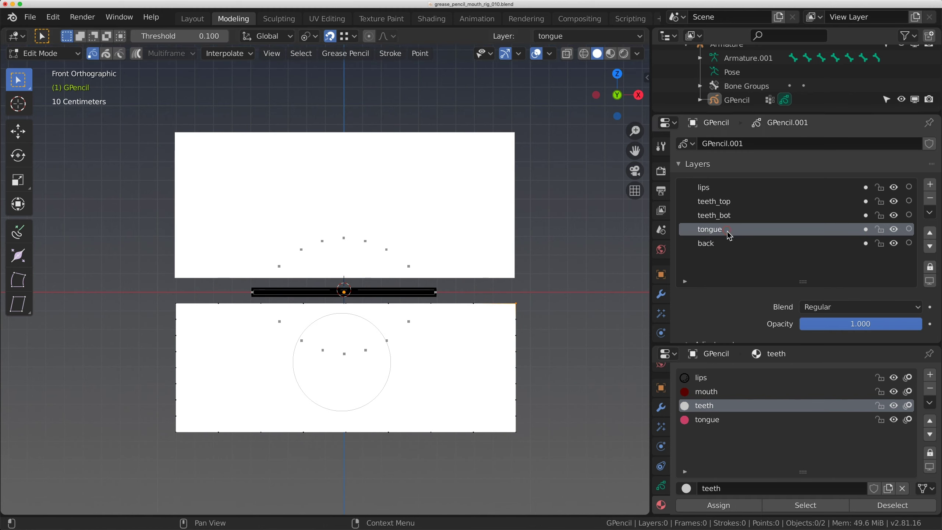
key("Tab")
left_click(513, 238)
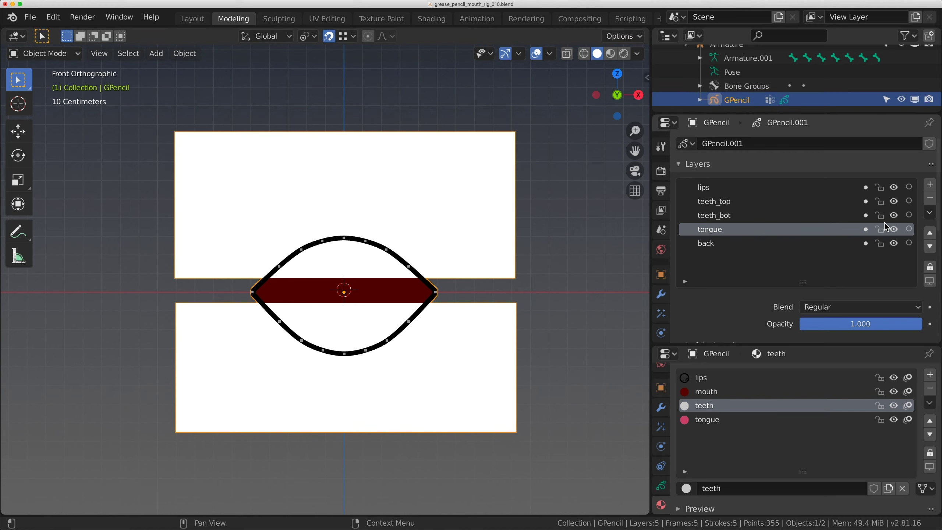
Move the tongue layer up and turn on masking for the tongue, teeth_top and teeth_bot layers.
left_click(930, 232)
left_click(929, 232)
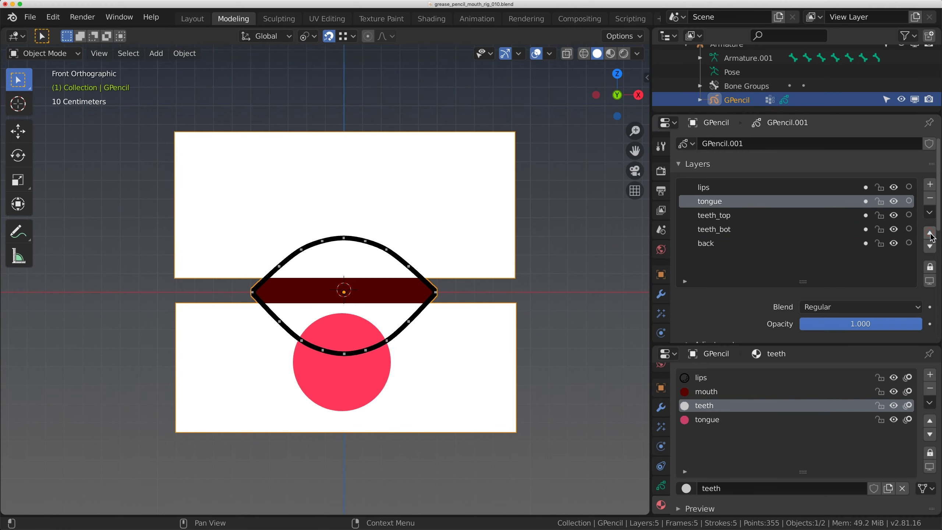
left_click(709, 217)
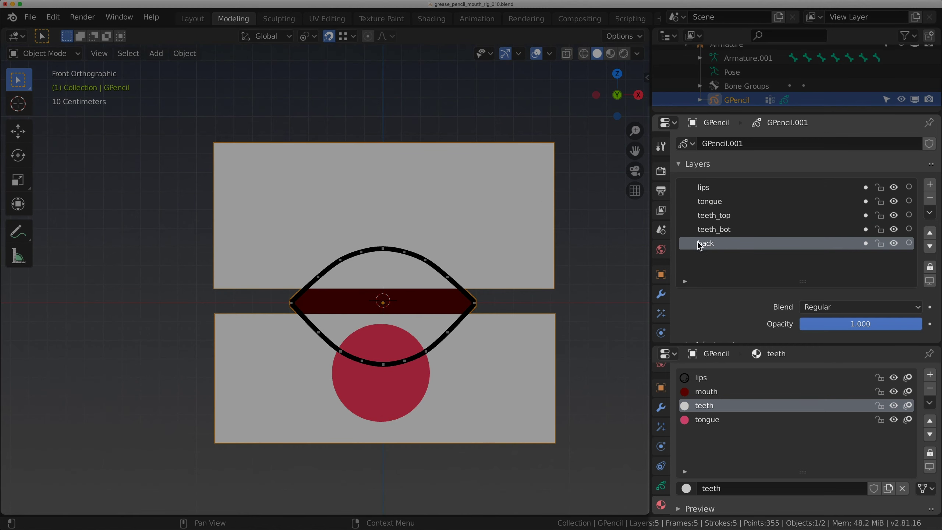
left_click(710, 205)
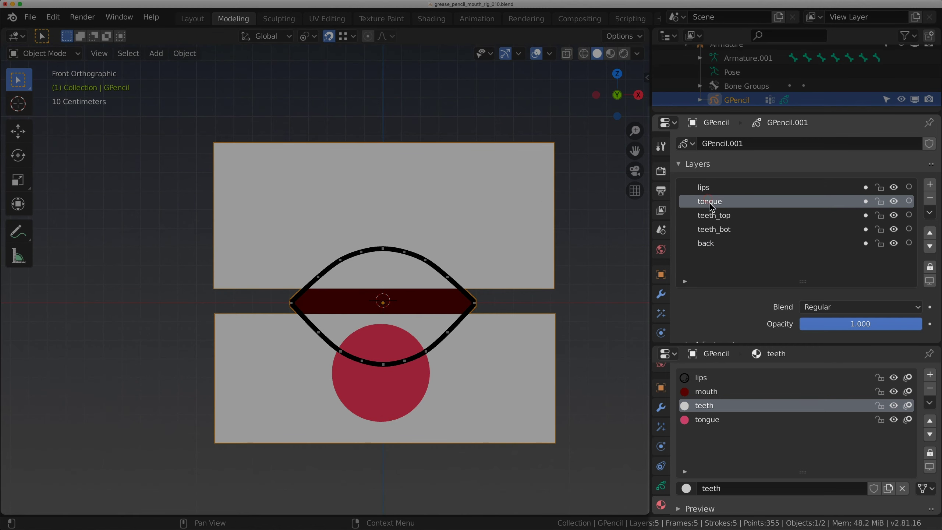
left_click(865, 202)
left_click(721, 219)
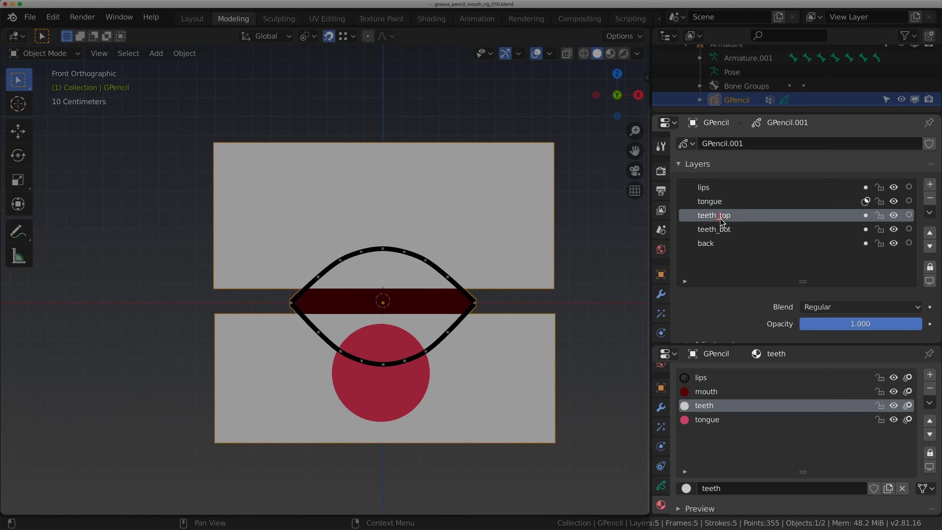
left_click(865, 216)
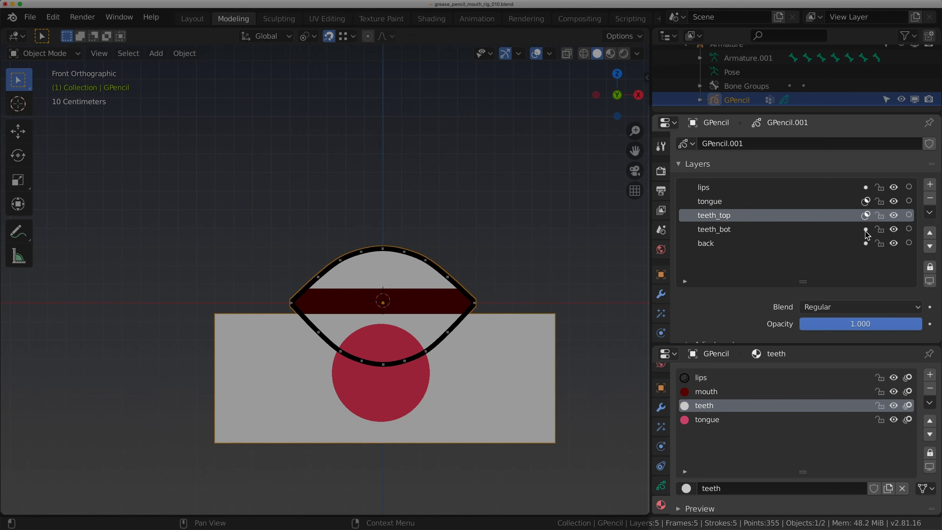
left_click(865, 230)
Move the tongue layer below both teeth layers and open the armature in Edit Mode.
scroll(393, 319, "up", 3)
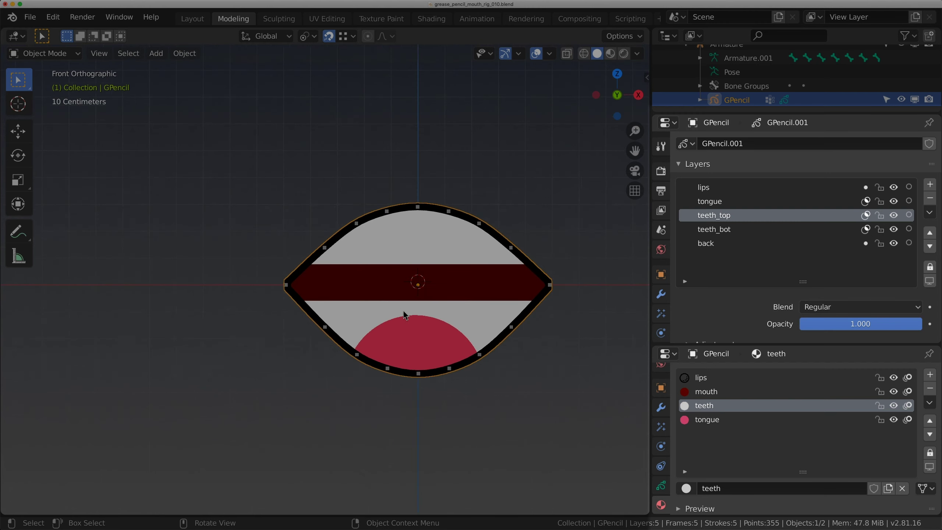
left_click(725, 206)
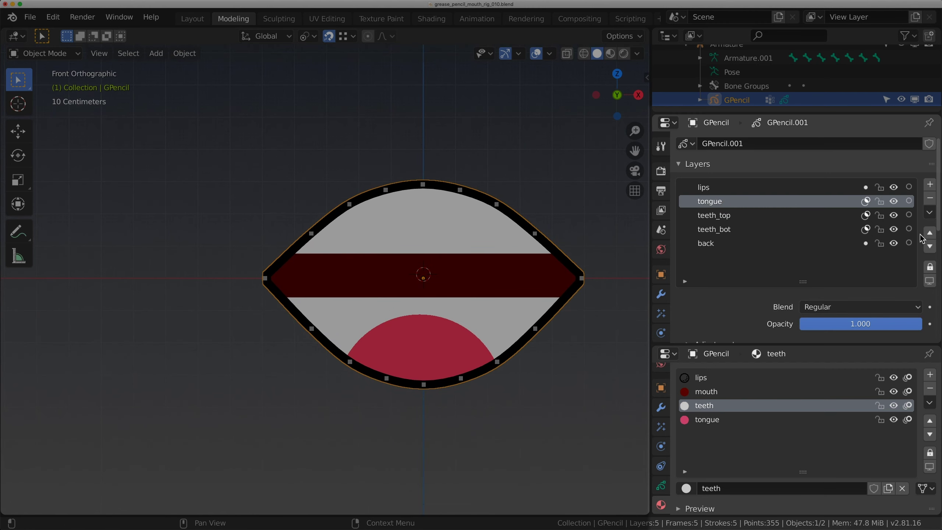
left_click(929, 246)
left_click(929, 246)
scroll(418, 320, "down", 2)
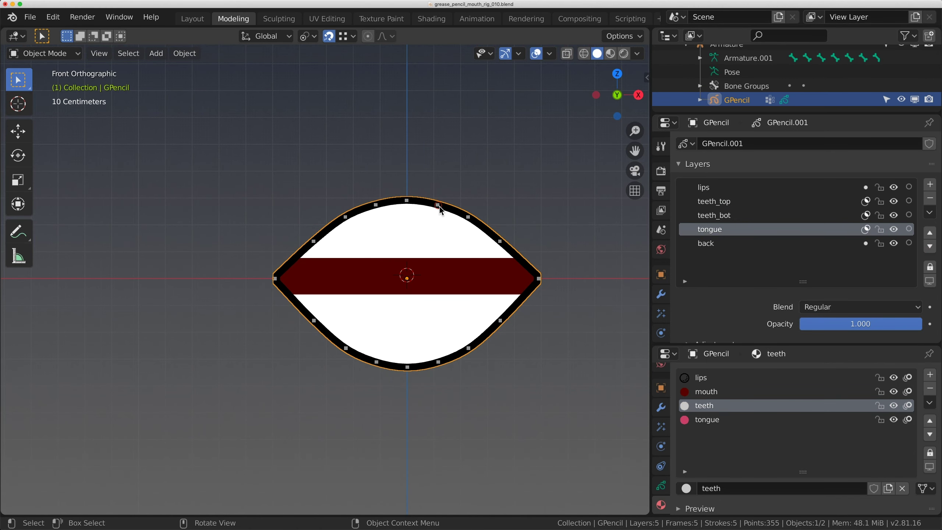
scroll(727, 82, "up", 3)
left_click(727, 82)
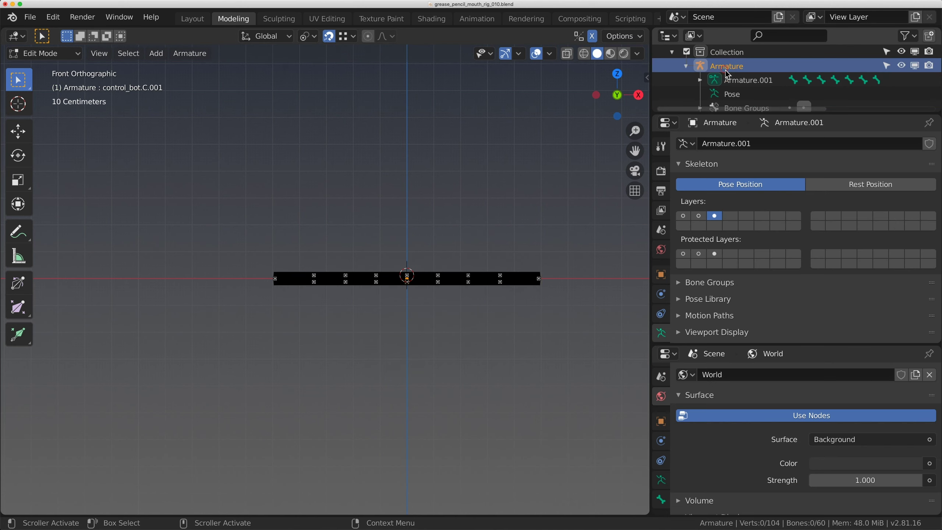
key("Tab")
key("Tab")
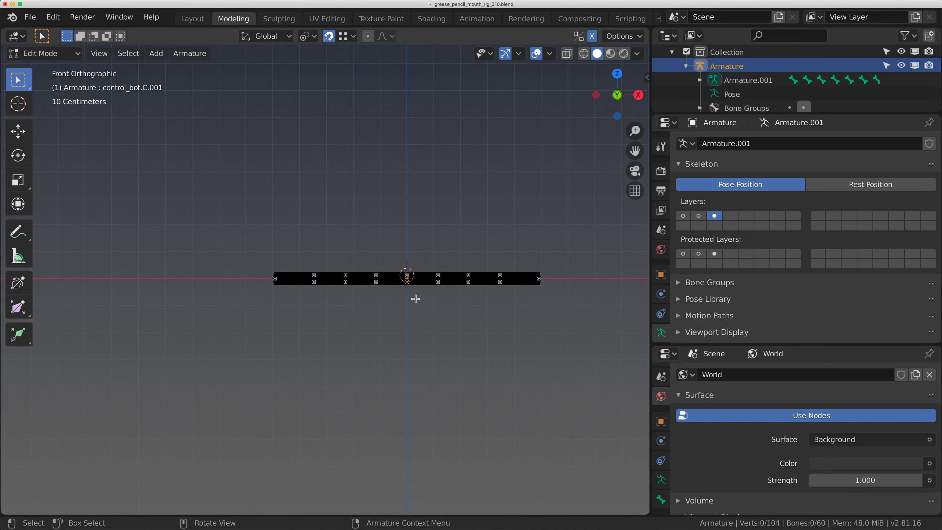
Add a new bone at the 3D cursor and raise it along Z.
scroll(371, 295, "up", 3)
middle_click_drag(356, 293, 380, 264)
key("shift+a")
left_click(378, 207)
middle_click_drag(377, 207, 380, 267, "shift")
scroll(380, 267, "down", 1)
key("g")
key("z")
left_click(382, 185)
Snap the cursor to the bone's base, snap the bone head to it, and shift it along Y.
left_click(349, 256)
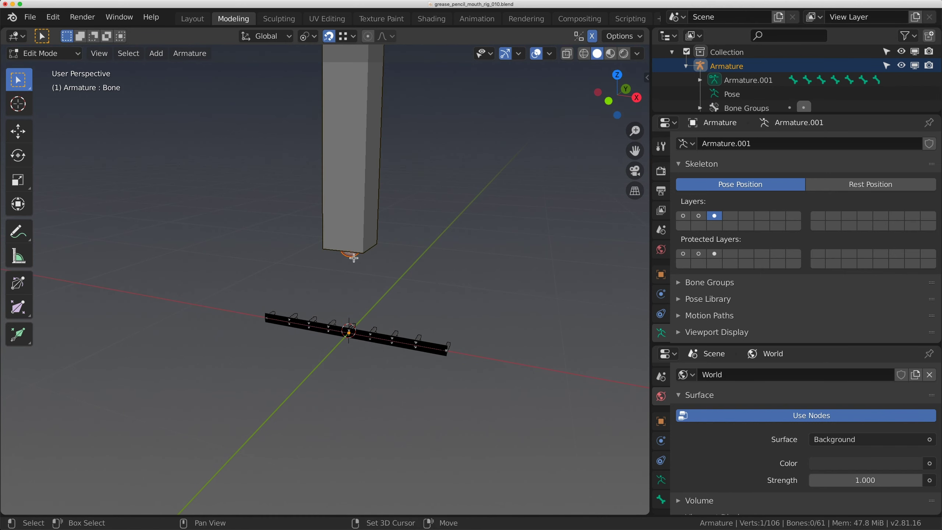
key("shift+s")
left_click(343, 330)
middle_click_drag(381, 227, 377, 296, "shift")
scroll(378, 296, "down", 1)
key("shift+s")
left_click(364, 111)
key("g")
key("y")
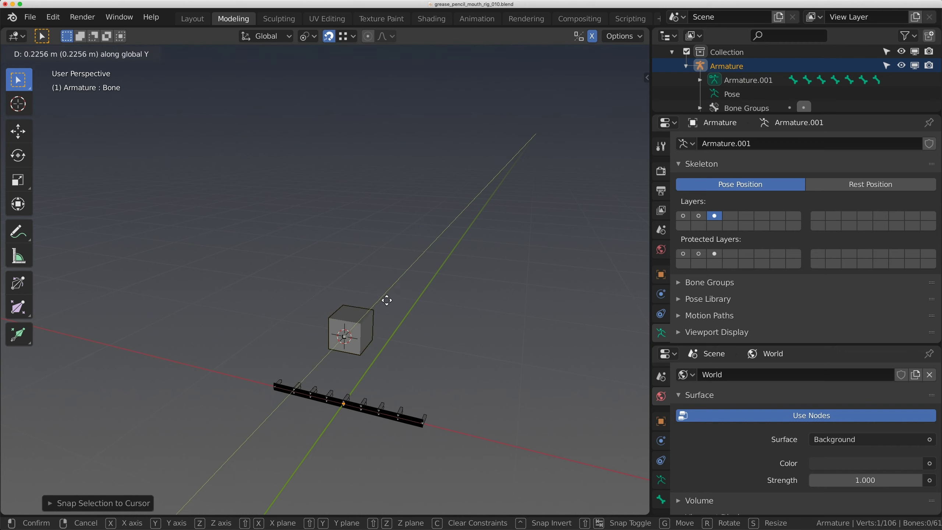
left_click(397, 288)
Thin the bone with Ctrl+Alt+S and lower it along Z in front view.
left_click(372, 322)
middle_click_drag(372, 322, 384, 294)
key("ctrl+alt+s")
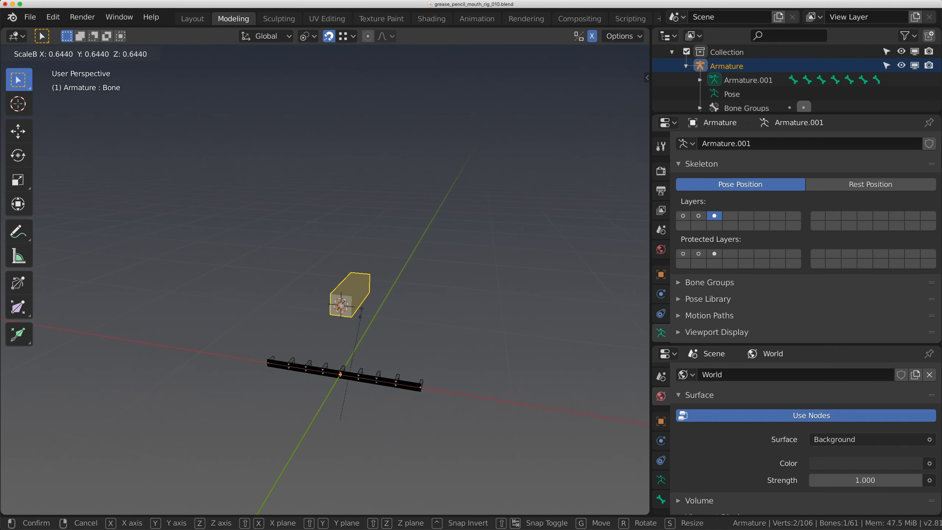
left_click(353, 361)
key("KP_1")
scroll(357, 345, "up", 2)
middle_click_drag(395, 343, 387, 280, "shift")
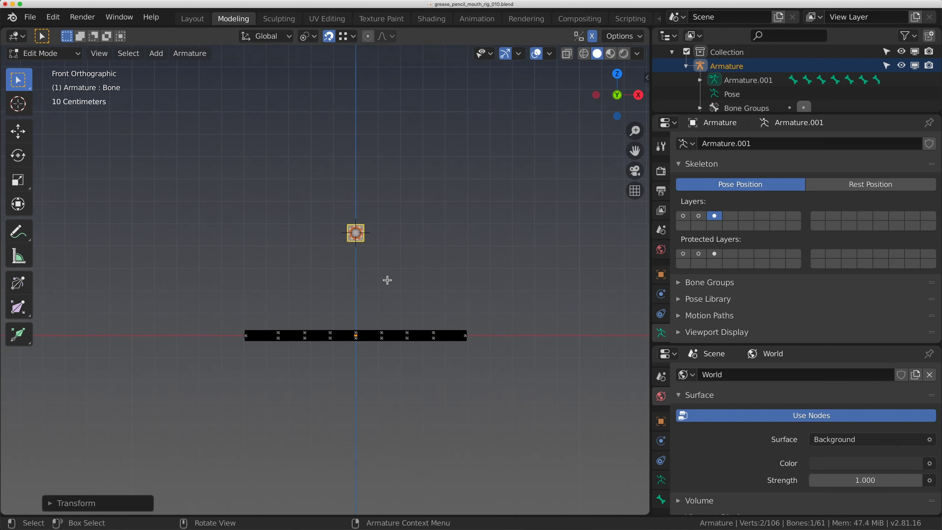
key("g")
key("z")
left_click(389, 315)
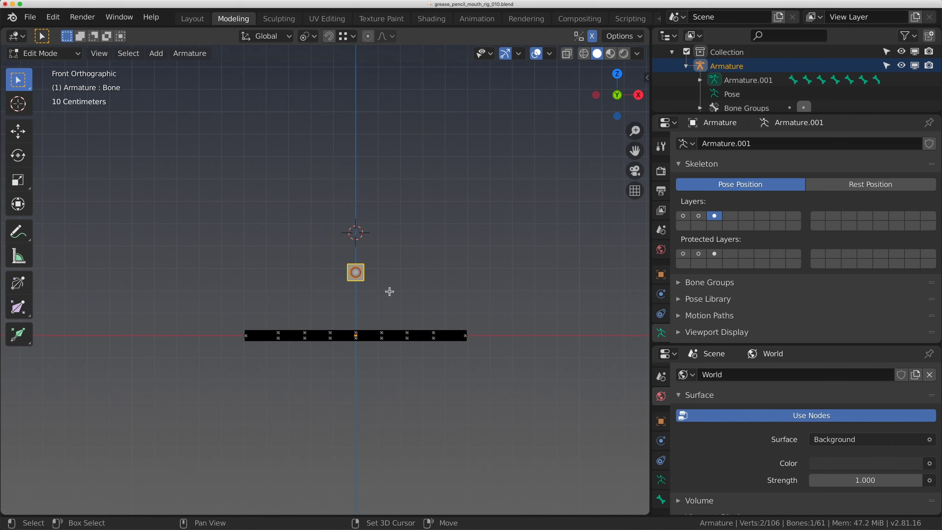
Extrude and duplicate the bone to create two more bones below the mouth line.
key("e")
key("z")
left_click(397, 301)
middle_click_drag(396, 301, 397, 267, "shift")
key("g")
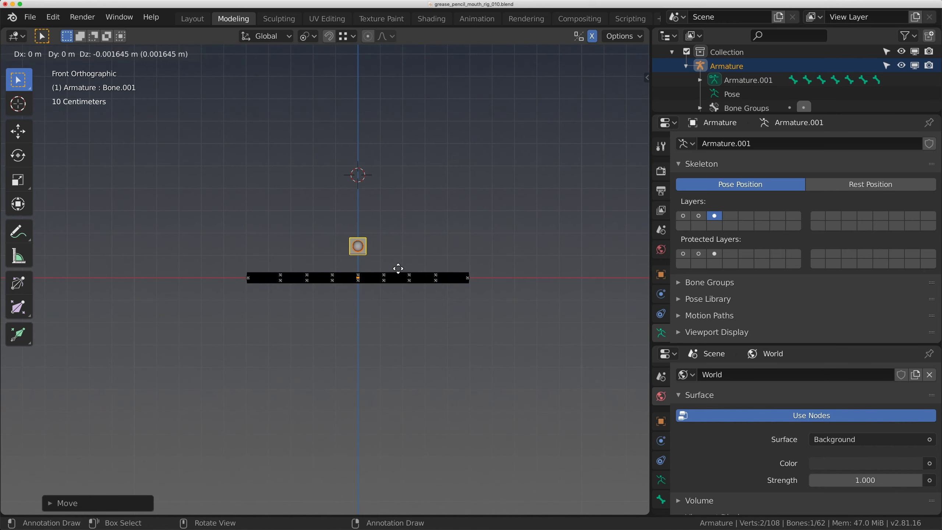
key("z")
left_click(386, 330)
middle_click_drag(387, 330, 378, 216, "shift")
key("shift+d")
left_click(391, 310)
left_click(356, 225)
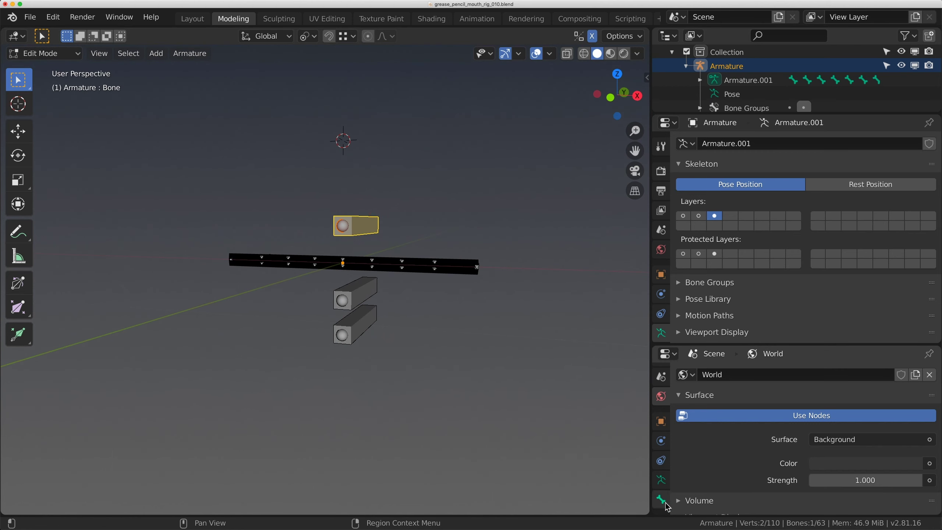
scroll(661, 315, "down", 2)
Name the top bone 'teeth_top' and the middle bone 'teeth_bottom' in Bone properties.
left_click(661, 327)
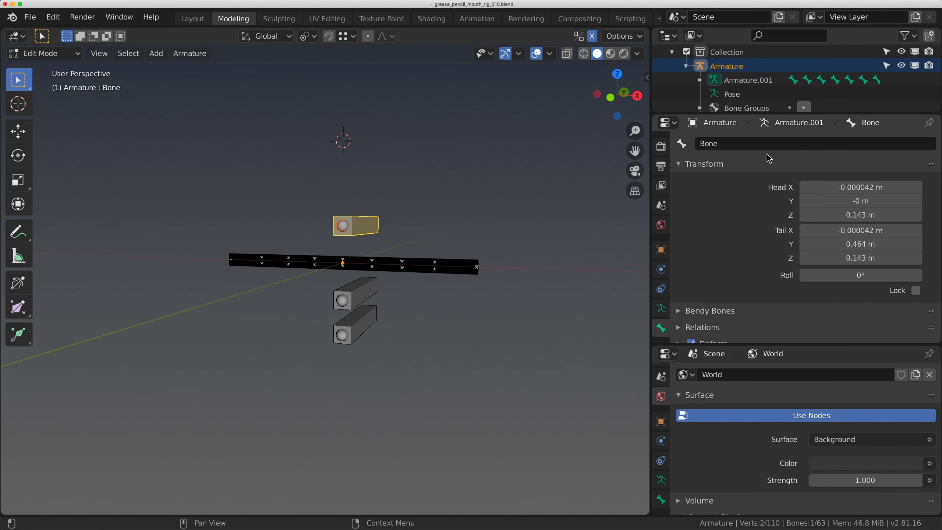
left_click(763, 147)
type("teeth_top")
key("Return")
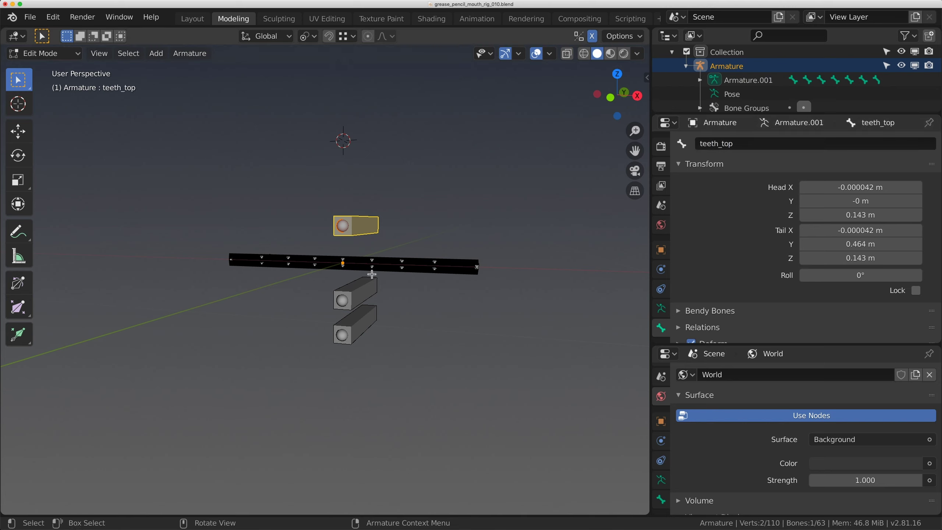
left_click(359, 296)
left_click(732, 146)
type("tee")
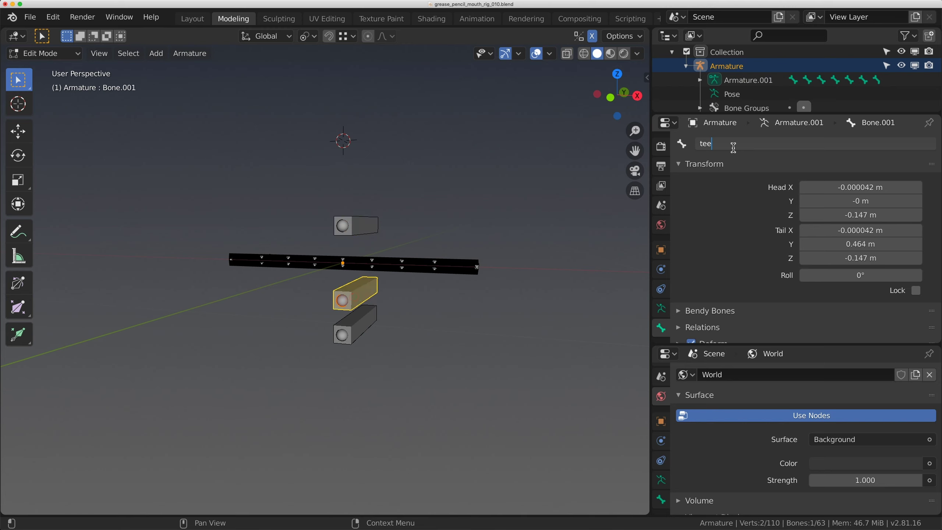
type("th_bottom")
key("Return")
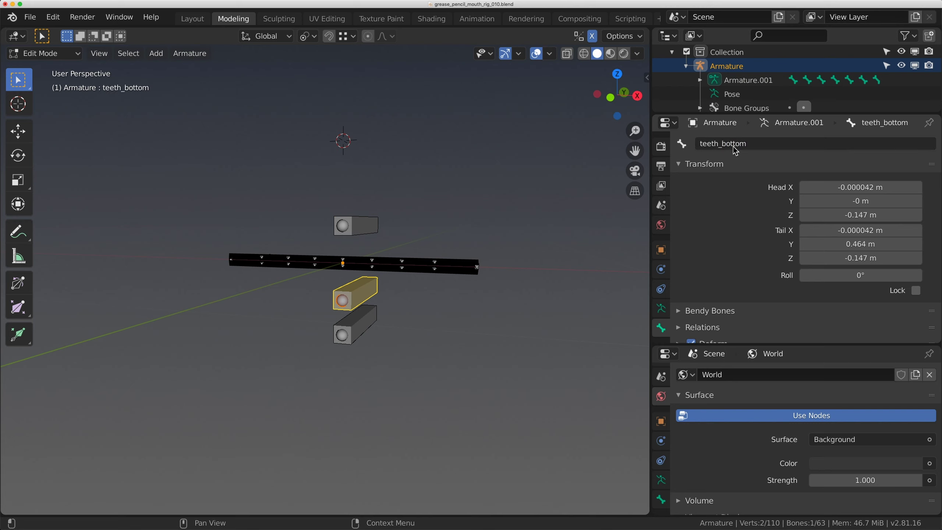
Name the lowest bone 'tongue', leave Edit Mode in front view, and select the mouth drawing.
left_click(354, 326)
left_click(735, 143)
type("tongue")
key("Return")
left_click(354, 288)
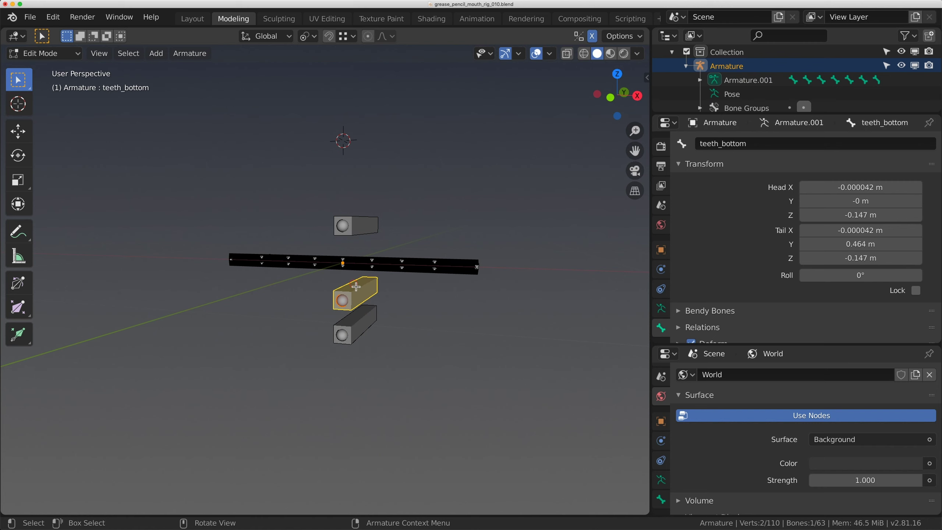
left_click(370, 219)
key("KP_1")
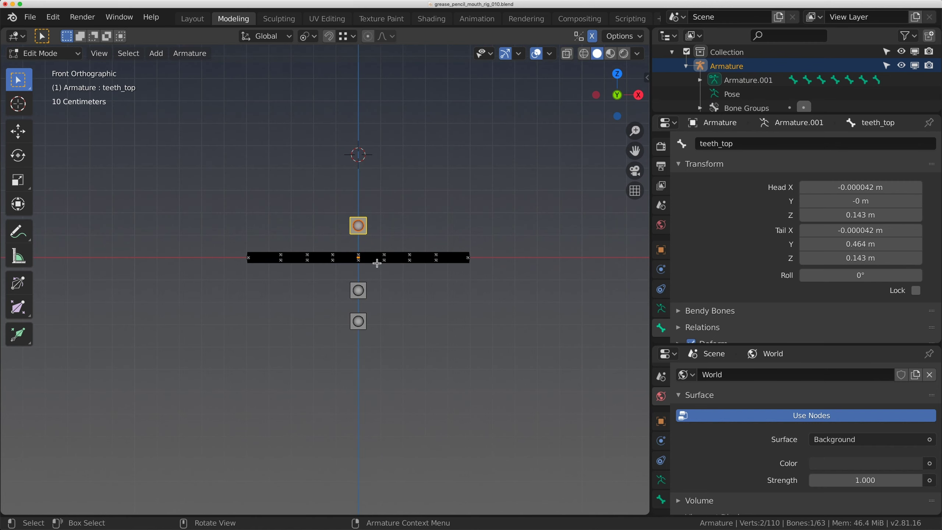
key("Tab")
left_click(385, 233)
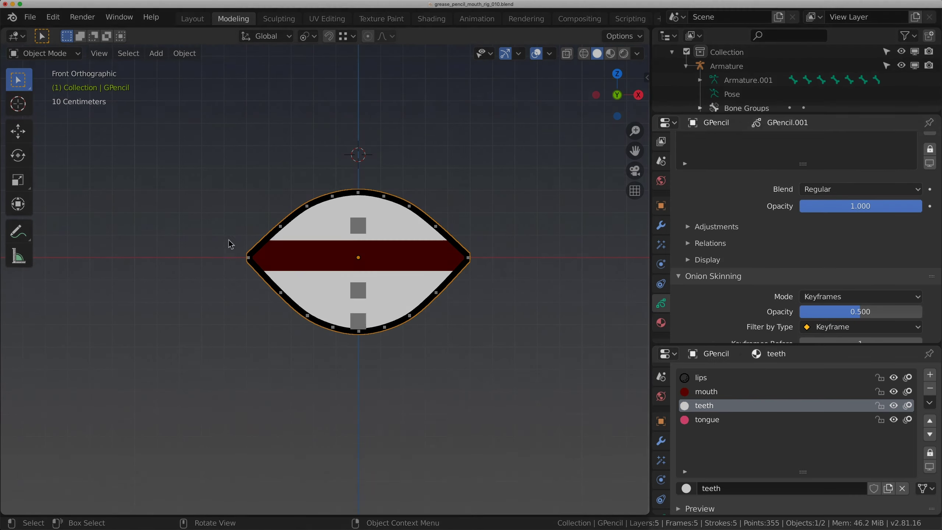
Expand Vertex Groups in Object Data properties and add new vertex groups.
scroll(745, 267, "up", 5)
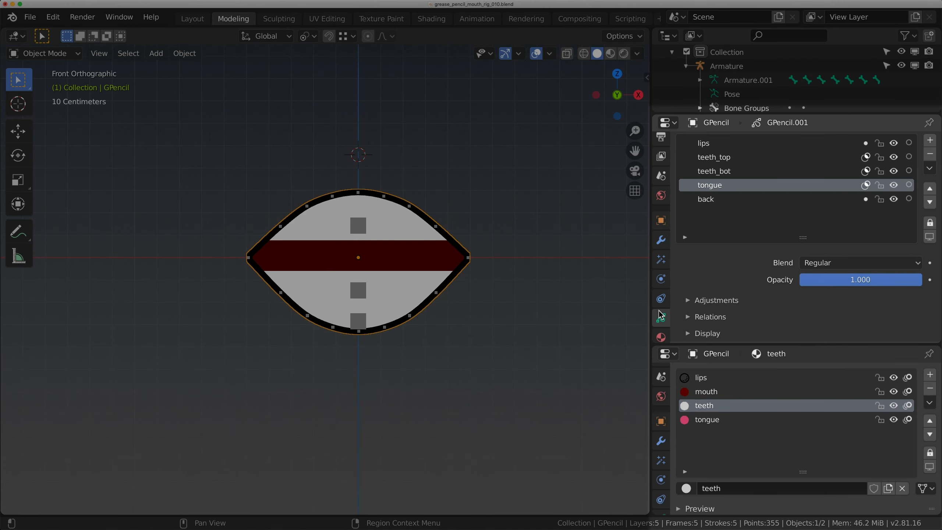
scroll(739, 315, "down", 10)
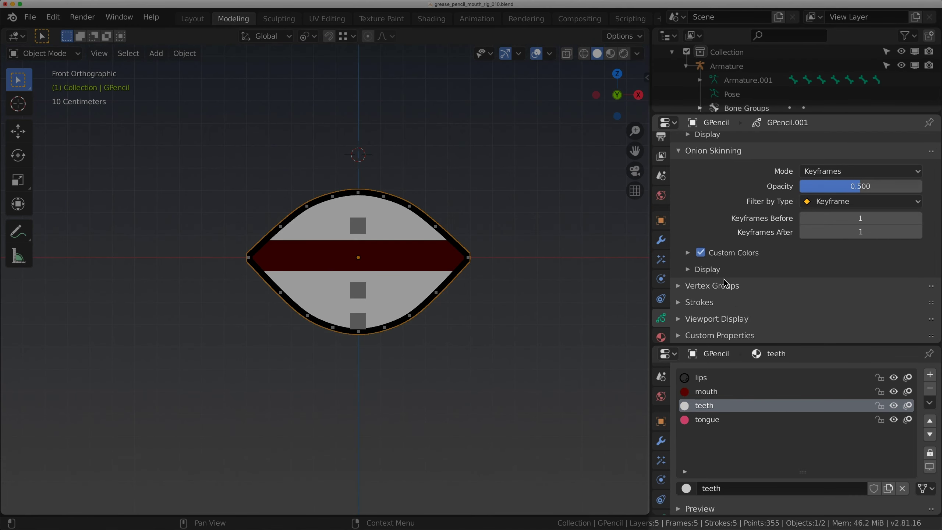
left_click(721, 284)
scroll(797, 293, "down", 2)
scroll(934, 230, "down", 5)
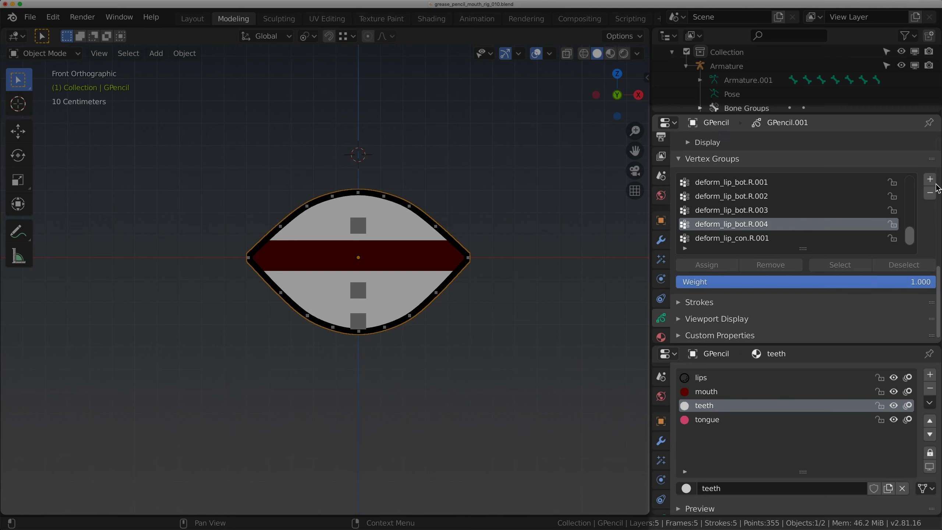
left_click(929, 179)
left_click(929, 180)
left_click(929, 179)
Rename the vertex groups teeth_top, teeth_bottom and tongue, then enter Edit Mode with teeth_top active.
double_click(710, 210)
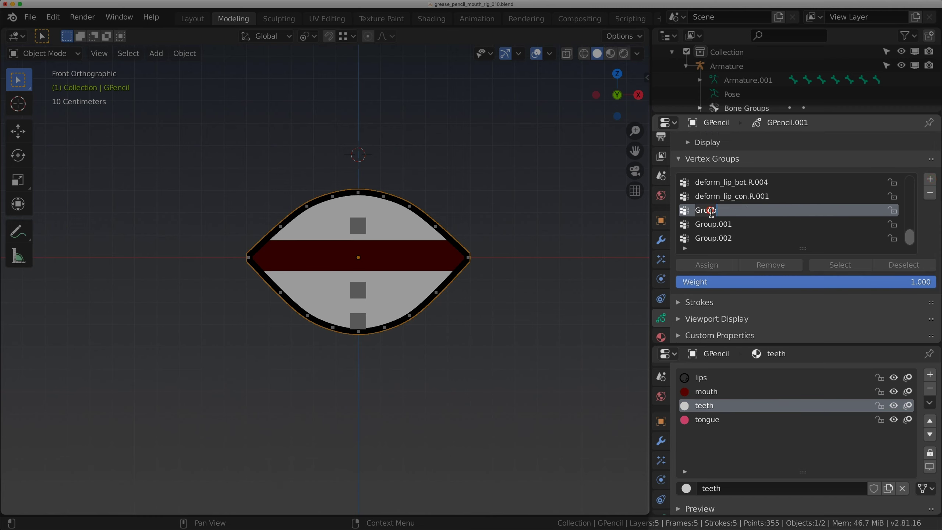
type("teeth_top")
double_click(714, 223)
type("tee")
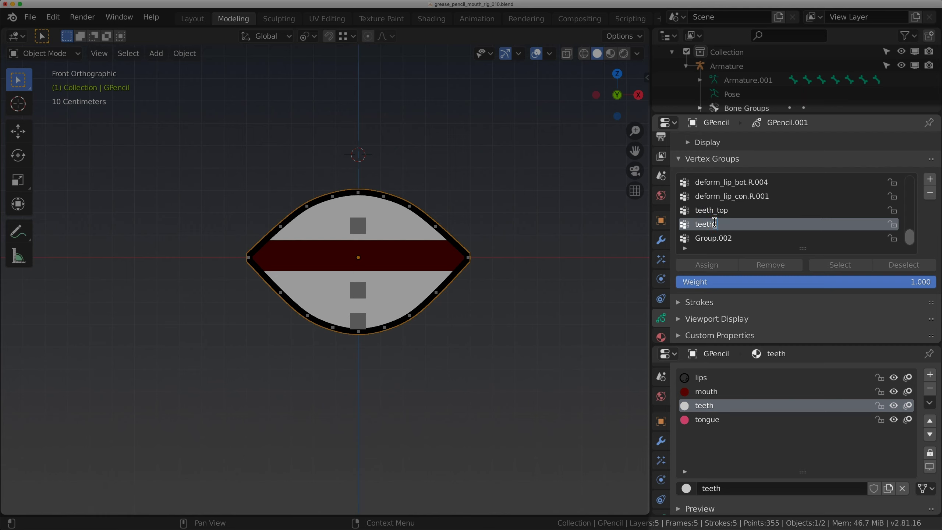
double_click(708, 238)
type("tongue")
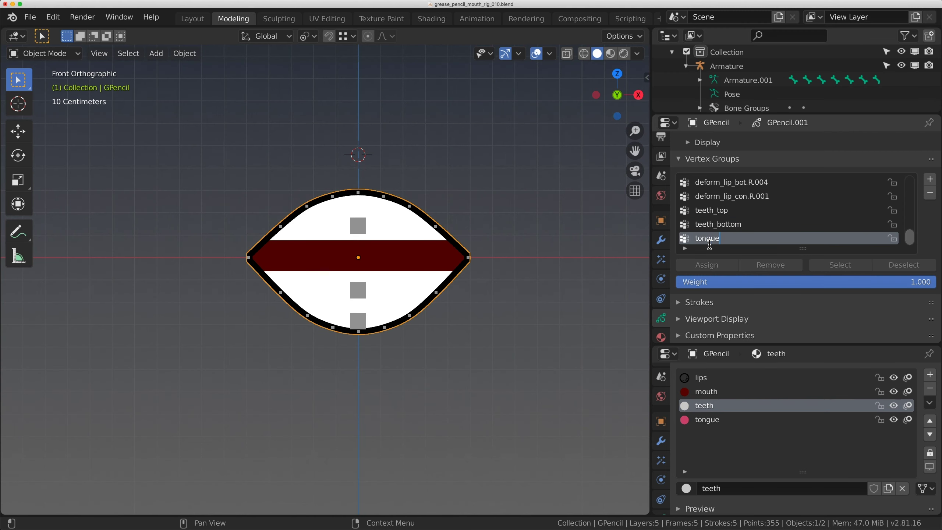
left_click(719, 212)
key("Tab")
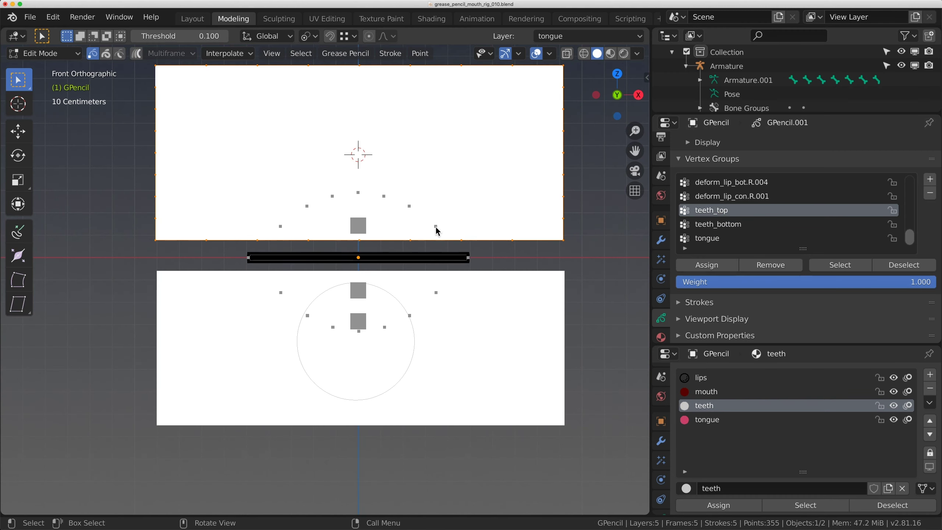
Assign the whole upper teeth stroke to the teeth_top vertex group.
scroll(463, 244, "down", 4)
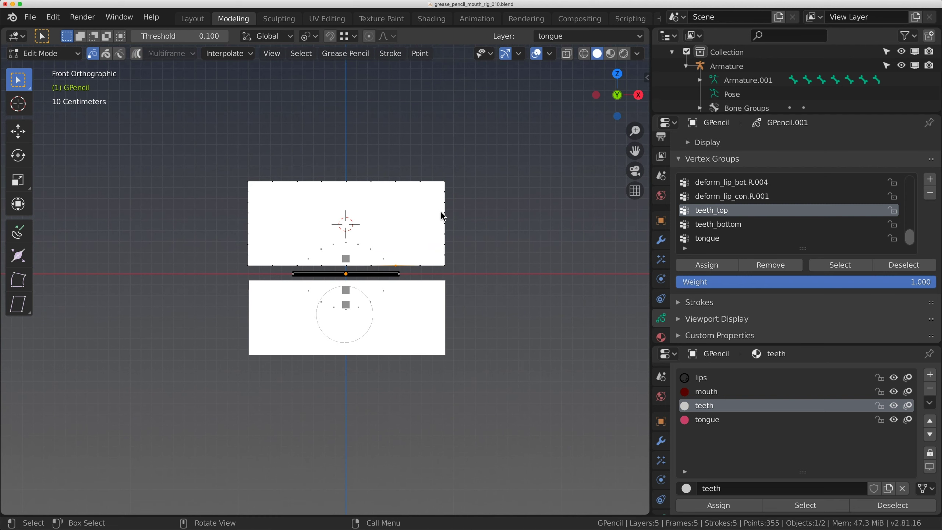
key("l")
key("g")
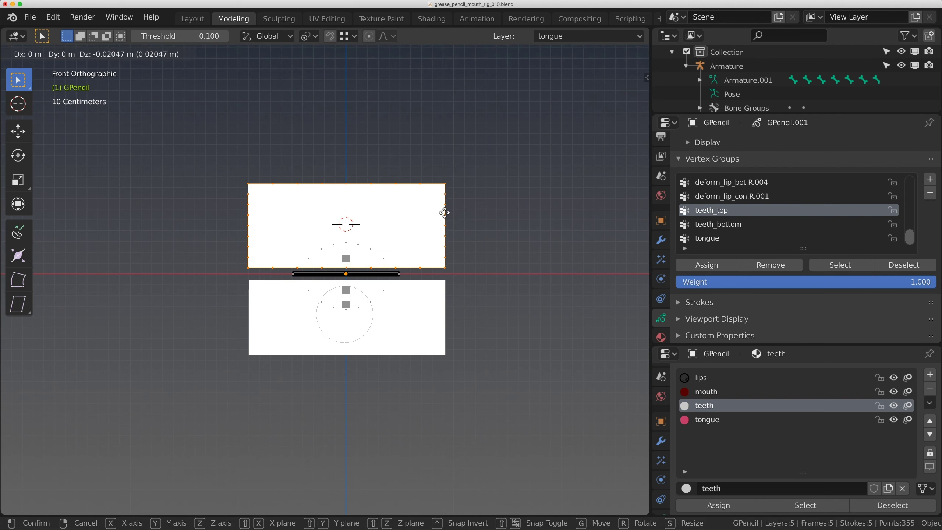
key("Escape")
left_click(714, 265)
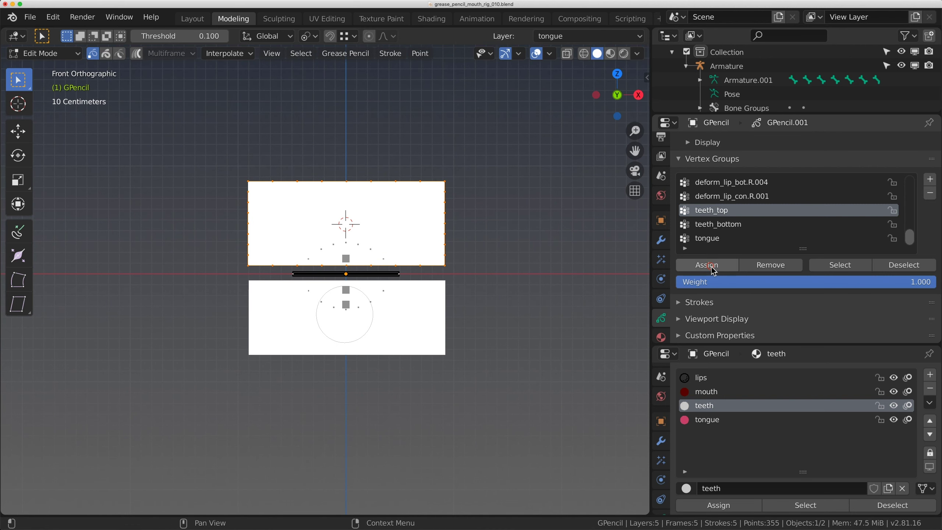
Assign the lower teeth rectangle to the teeth_bottom vertex group.
middle_click_drag(429, 313, 475, 256, "shift")
scroll(475, 256, "up", 1)
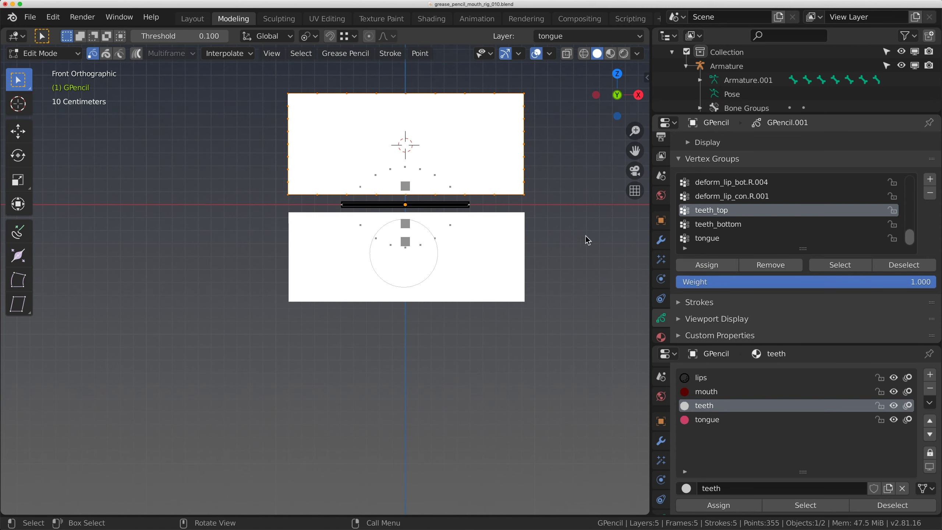
left_click(524, 213)
key("ctrl+l")
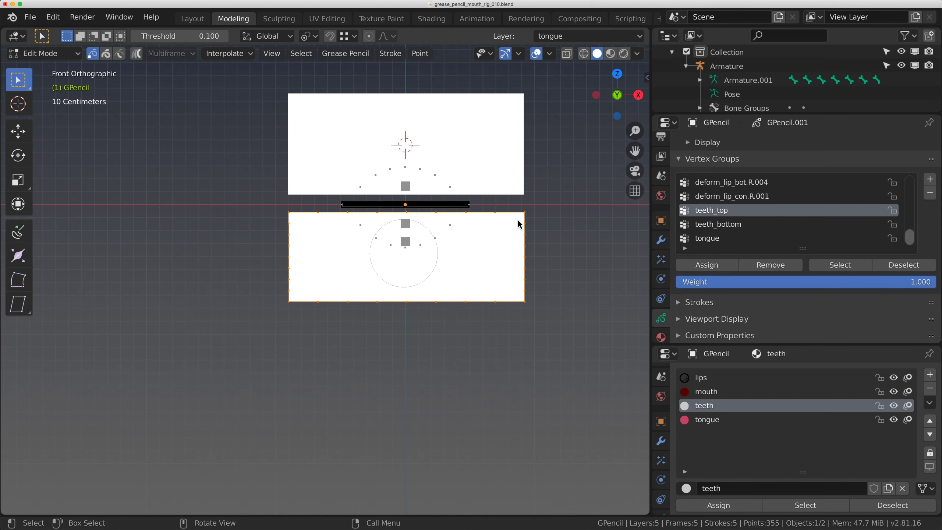
left_click(718, 224)
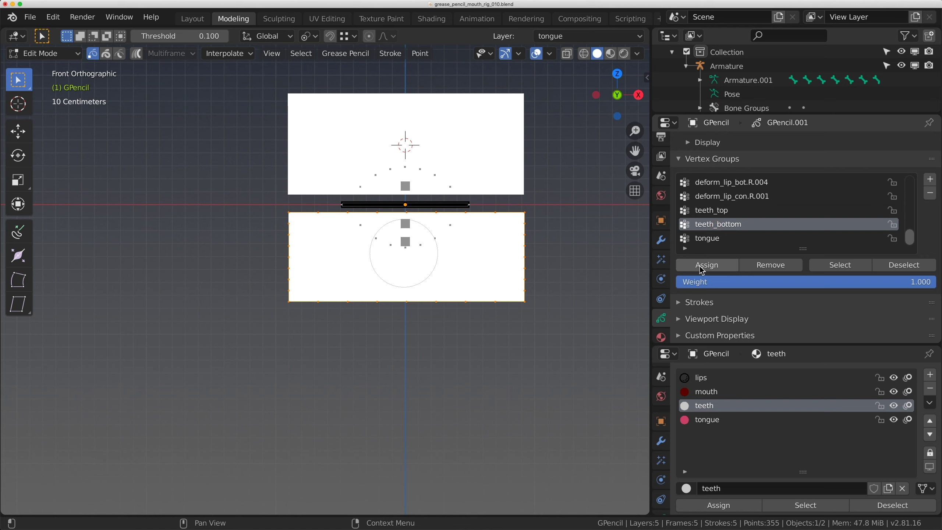
left_click(702, 267)
Hide the lower teeth layer, put the pink tongue stroke in the tongue group, and return to Object Mode.
scroll(712, 306, "up", 3)
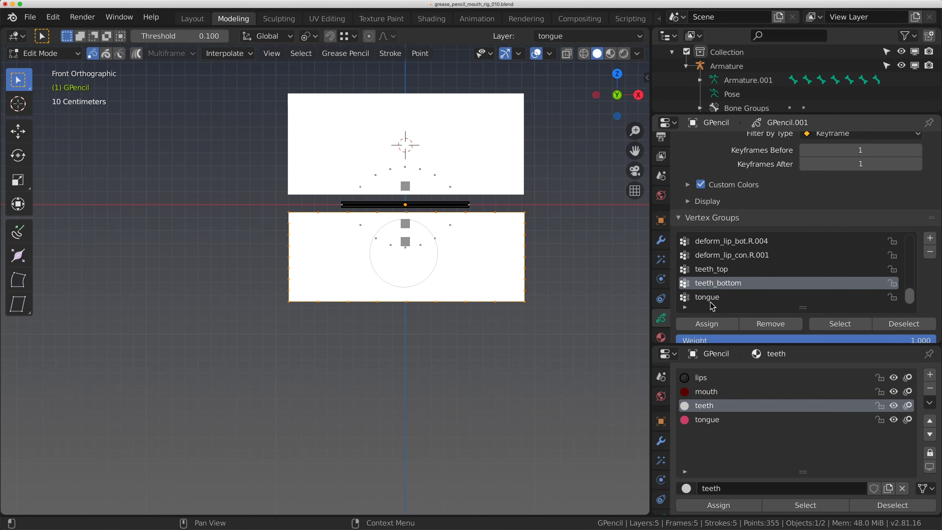
scroll(787, 195, "up", 8)
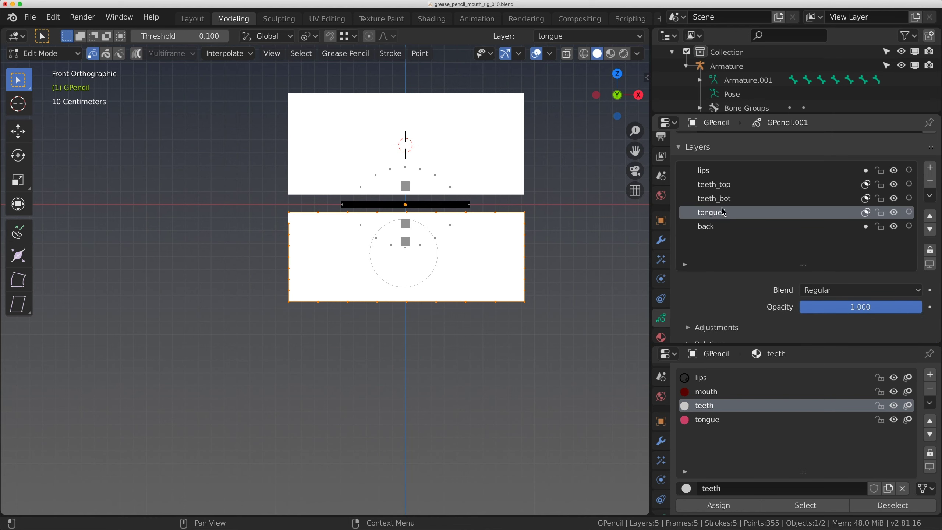
left_click(893, 200)
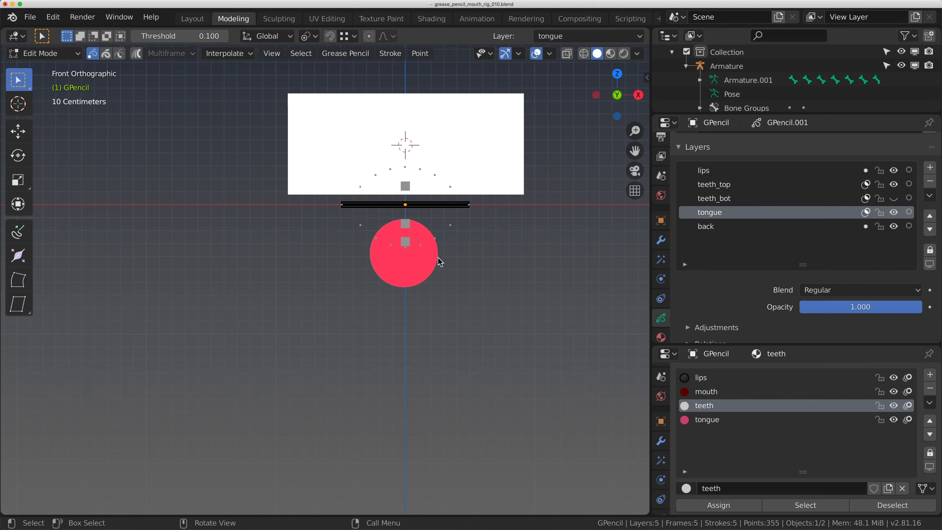
left_click(440, 261)
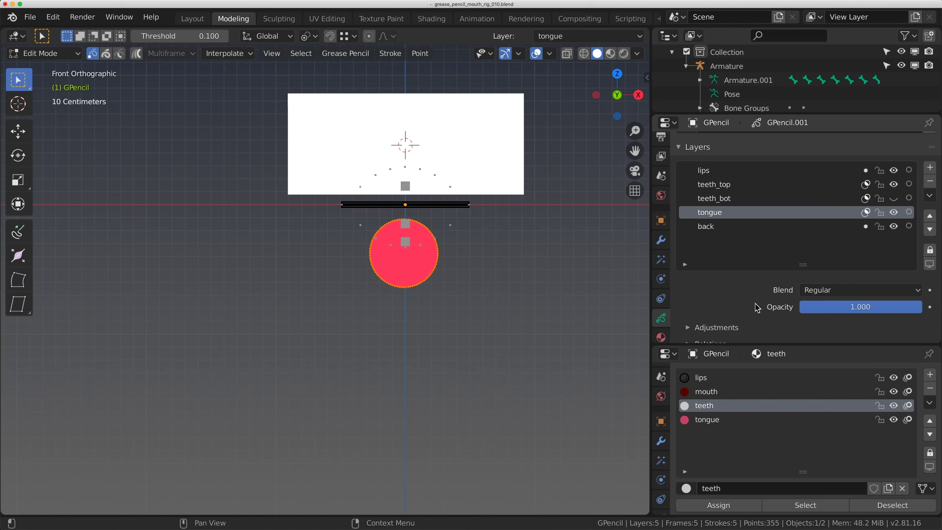
scroll(757, 308, "down", 10)
left_click(710, 341)
scroll(714, 319, "down", 7)
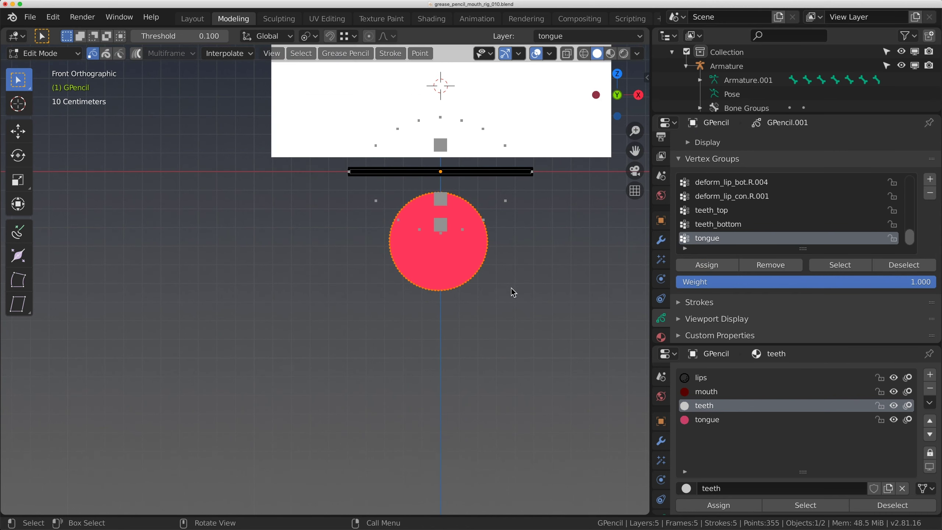
key("Tab")
middle_click_drag(444, 194, 370, 267, "shift")
scroll(387, 194, "up", 2)
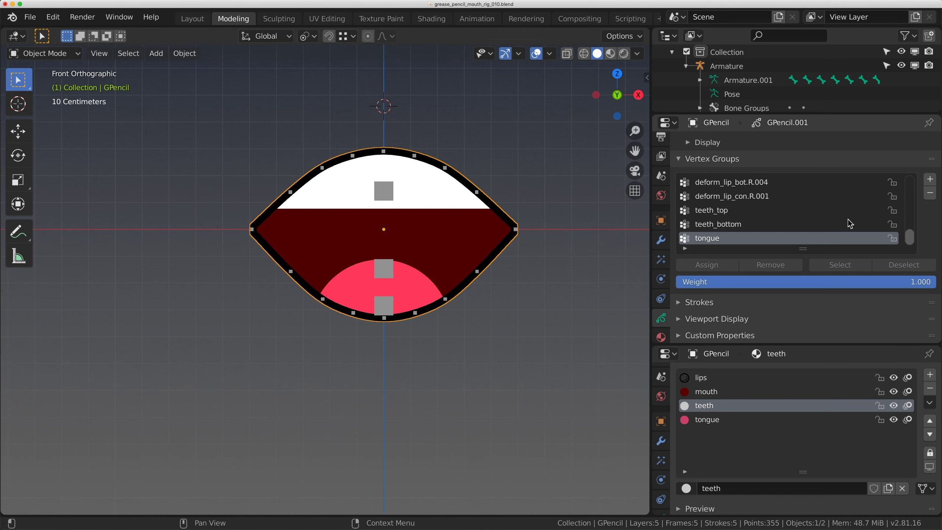
Show the lower teeth layer again and put the armature in Pose Mode.
scroll(816, 241, "up", 12)
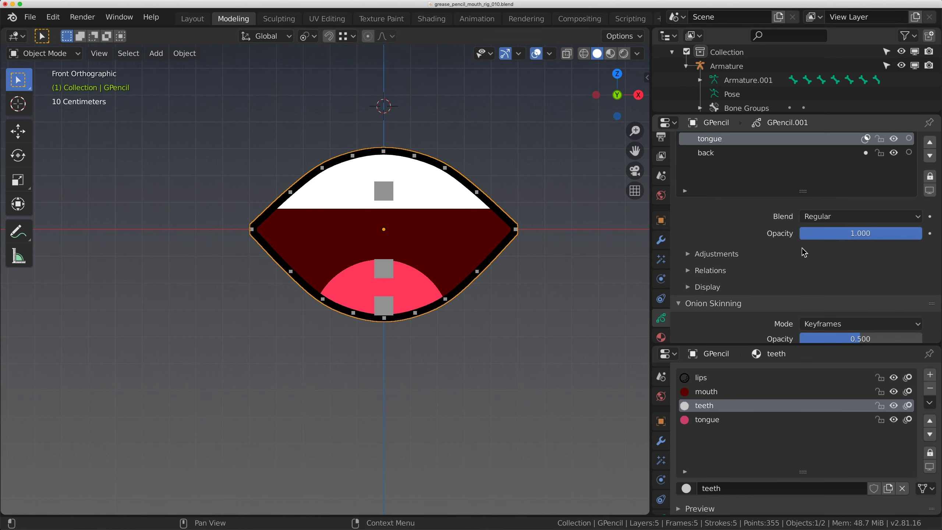
scroll(803, 252, "up", 4)
left_click(894, 184)
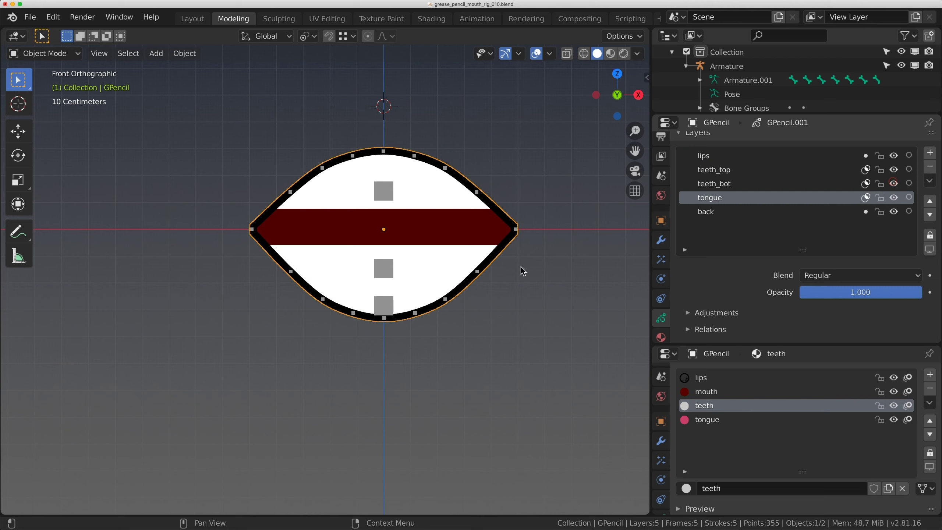
left_click(718, 67)
key("ctrl+Tab")
Move and rotate the teeth_top bone to test the upper teeth.
left_click(391, 187)
left_click(390, 186)
key("g")
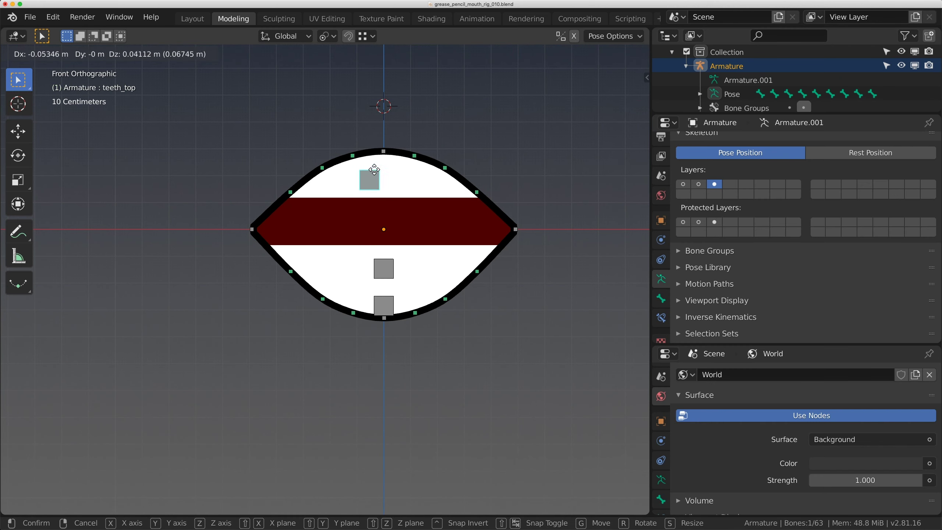
left_click(372, 159)
key("r")
left_click(437, 161)
key("g")
left_click(396, 167)
Move the tongue bone and raise the lower lip to close the mouth.
left_click(390, 264)
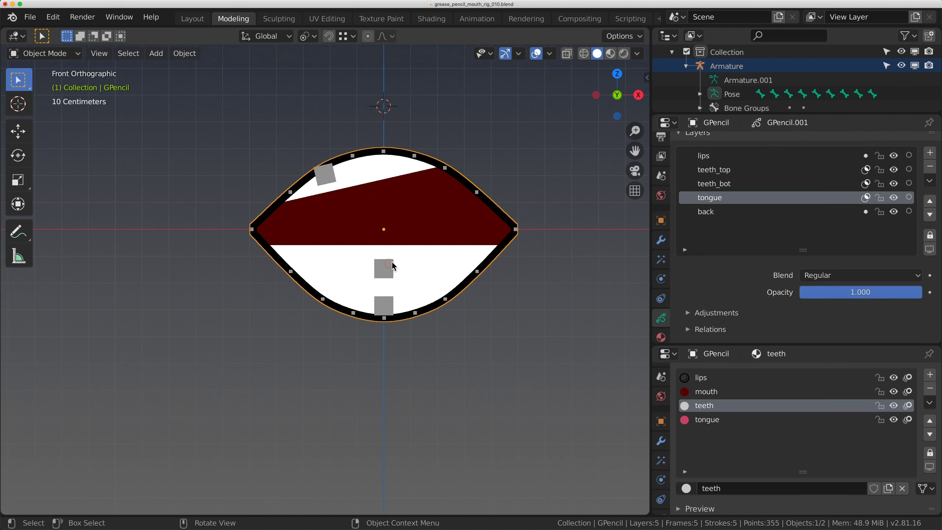
left_click(392, 260)
left_click(732, 94)
scroll(738, 85, "down", 2)
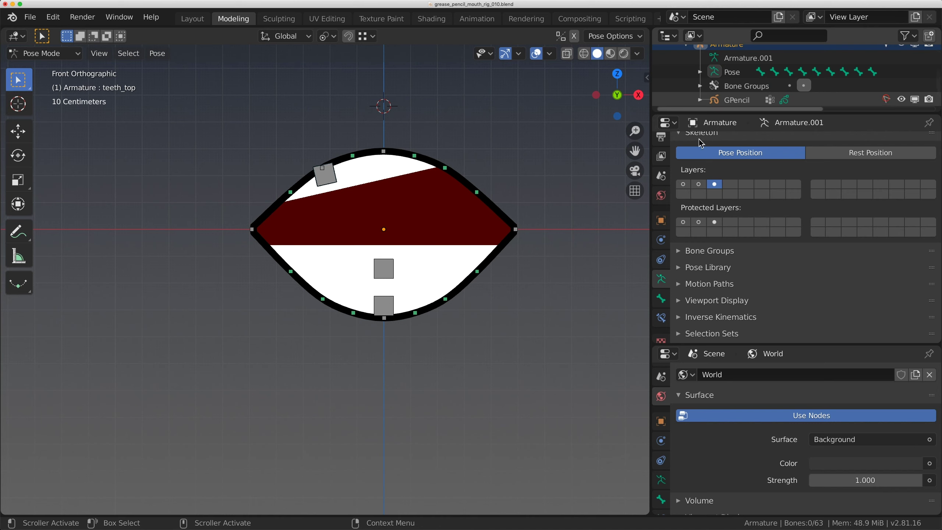
left_click_drag(390, 265, 396, 284)
left_click_drag(396, 325, 384, 278)
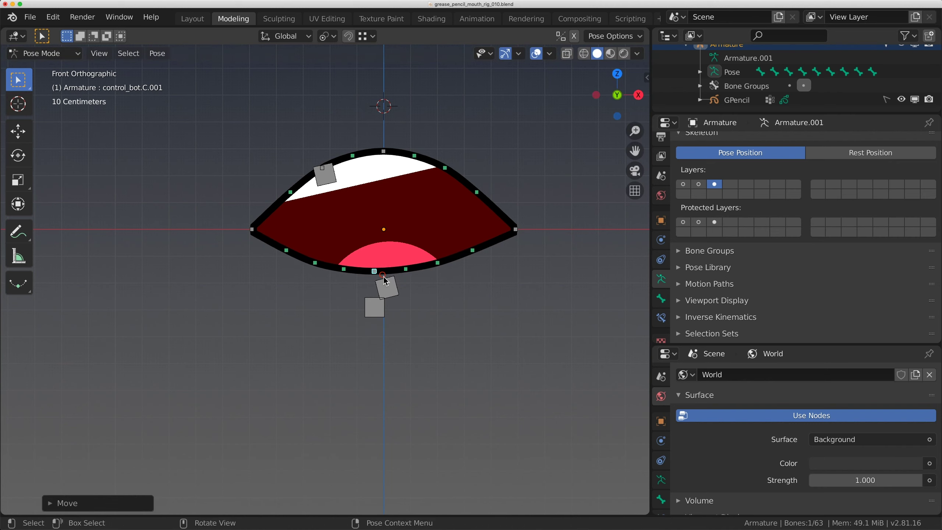
Adjust the upper lip and mouth corners, then raise the tongue and lower teeth.
left_click(384, 151)
left_click_drag(384, 151, 331, 178)
mouse_move(256, 232)
left_mouse_down()
mouse_move(237, 178)
mouse_move(268, 240)
mouse_move(260, 228)
left_mouse_up()
left_click_drag(519, 230, 525, 163)
left_click(347, 177)
left_click_drag(378, 164, 345, 155)
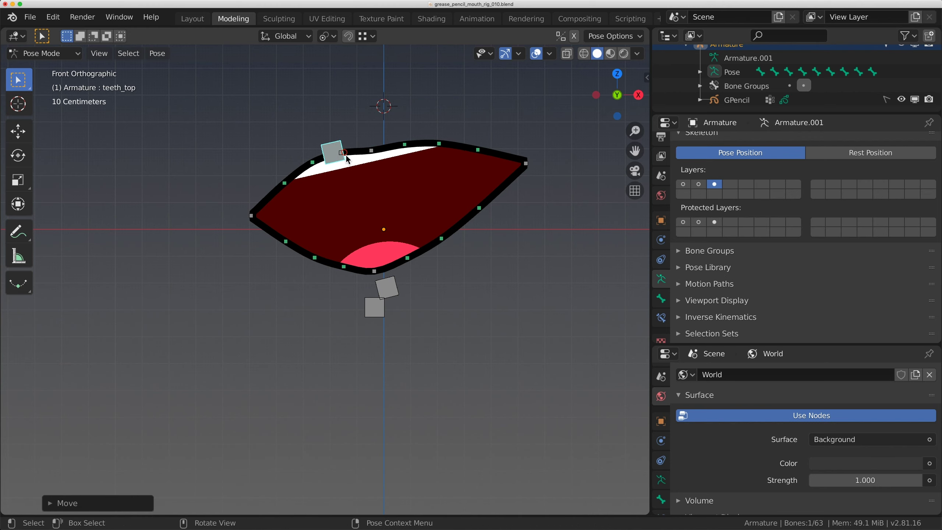
left_click_drag(391, 278, 392, 252)
left_click_drag(392, 253, 397, 272)
left_click_drag(382, 306, 426, 260)
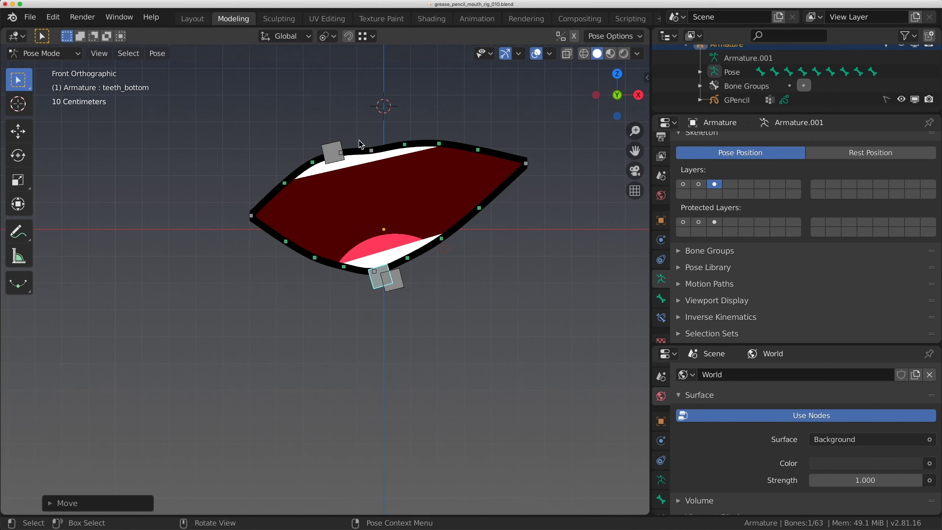